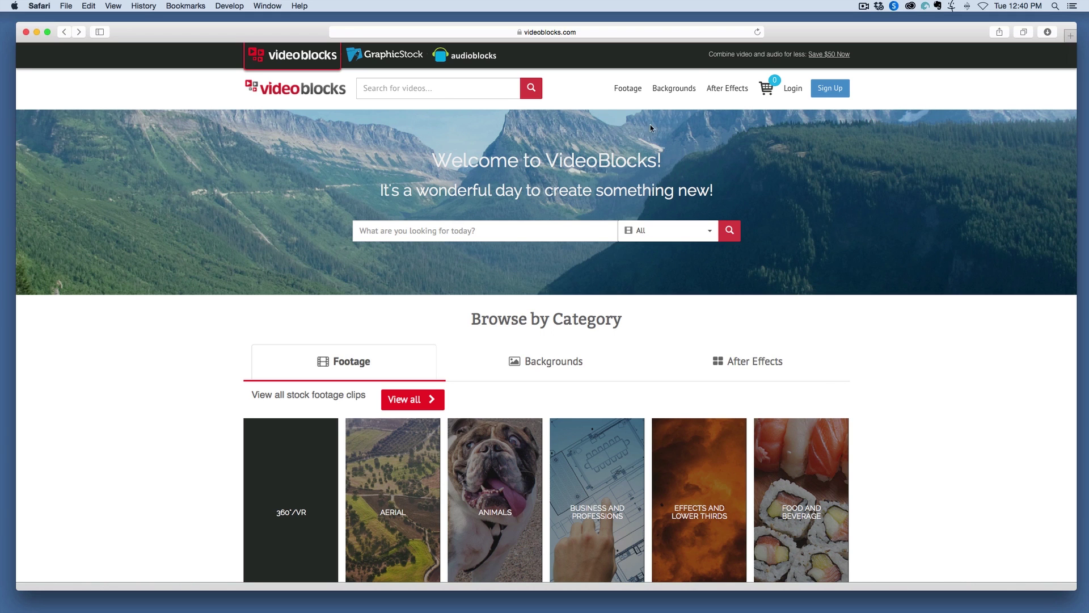
Browse the template categories on the VideoBlocks After Effects Templates page.
mouse_move(736, 90)
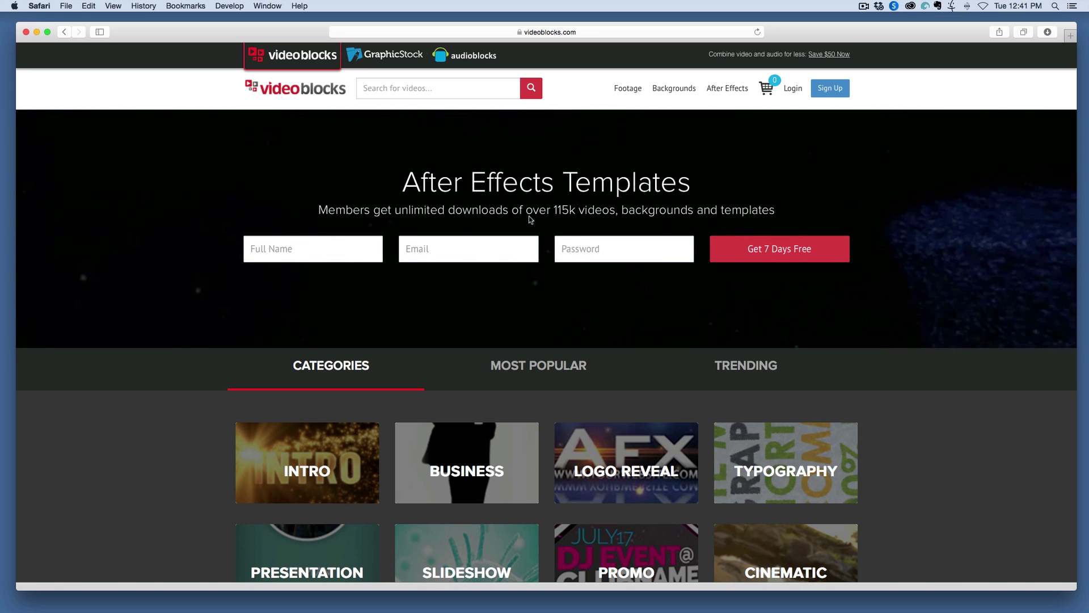
scroll(702, 293, down, 3)
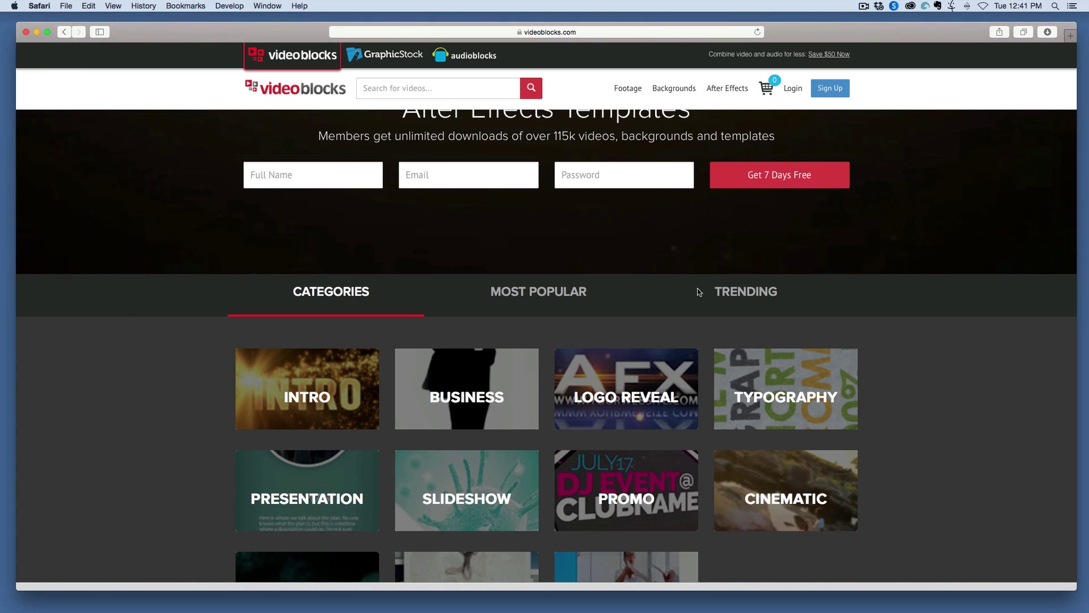
scroll(683, 284, down, 3)
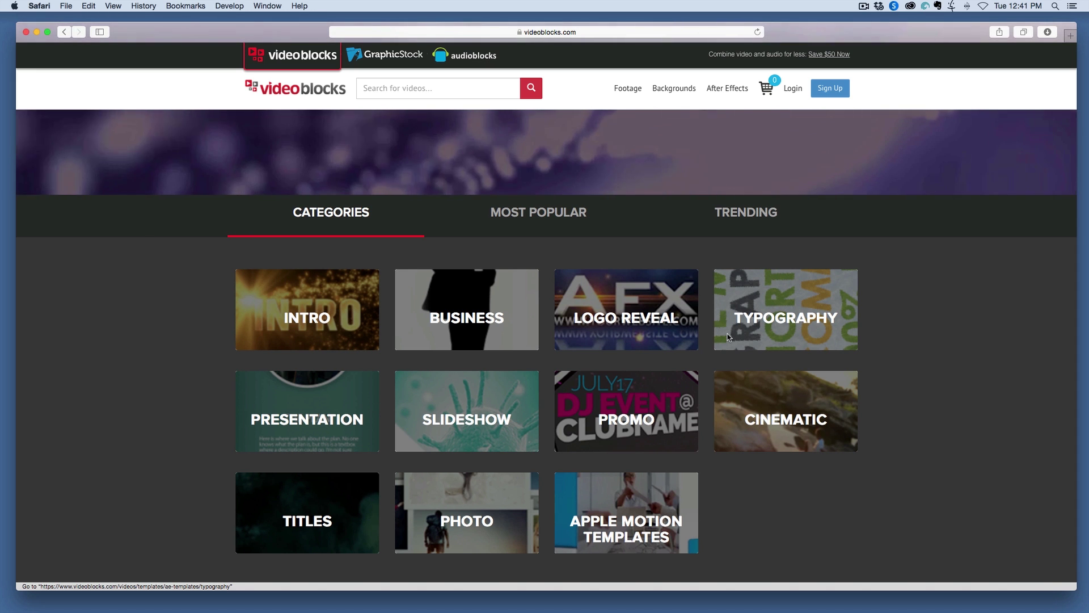
scroll(728, 336, up, 5)
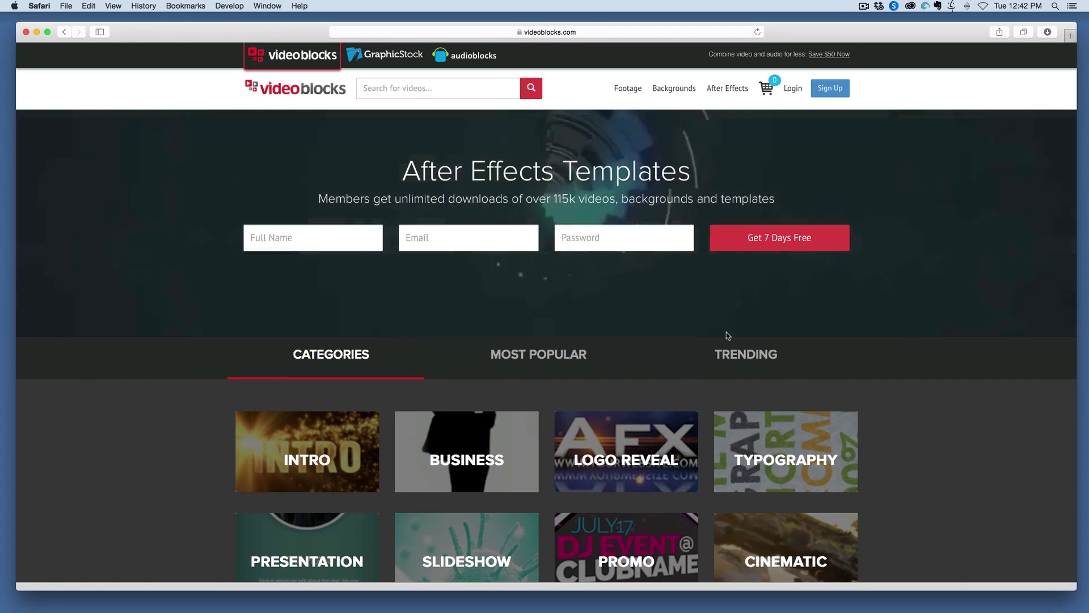
scroll(726, 335, down, 3)
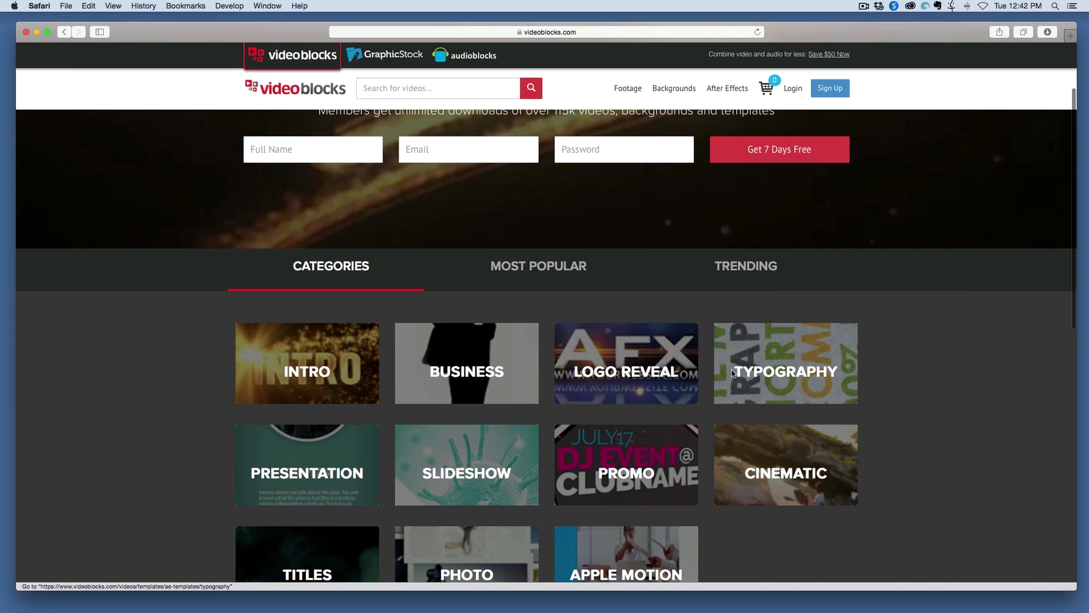
scroll(624, 372, down, 3)
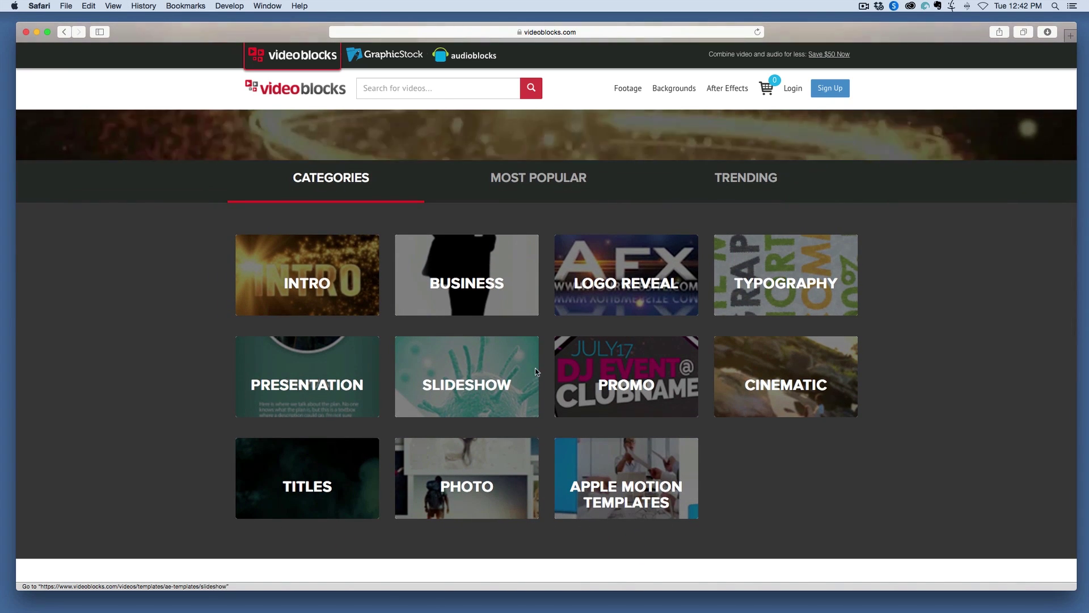
scroll(851, 352, up, 6)
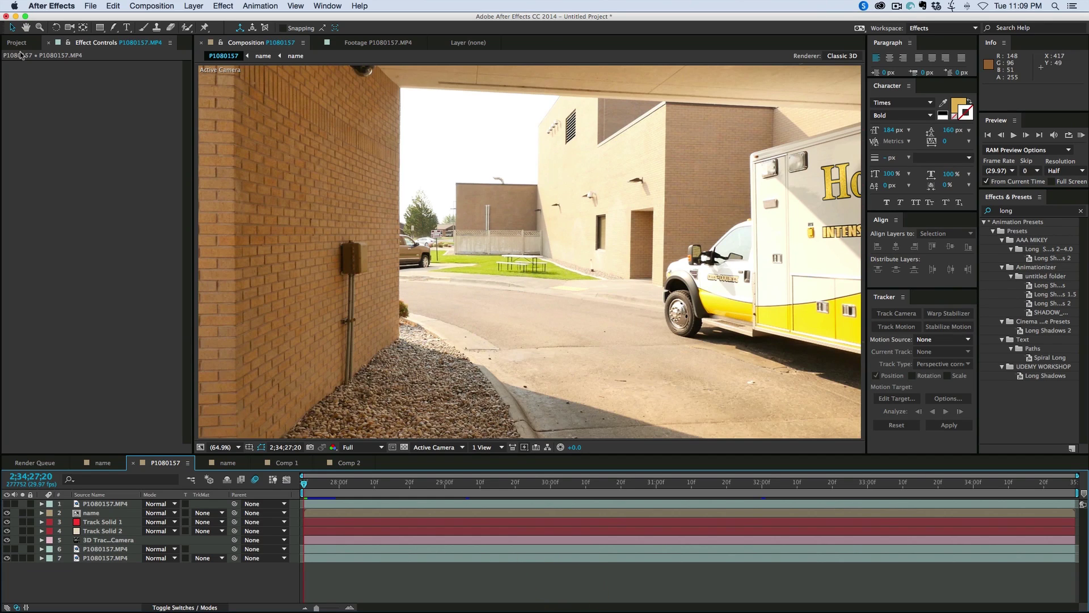
Create a new composition from the P1080157.MP4 footage and preview the shot's camera move.
click(17, 42)
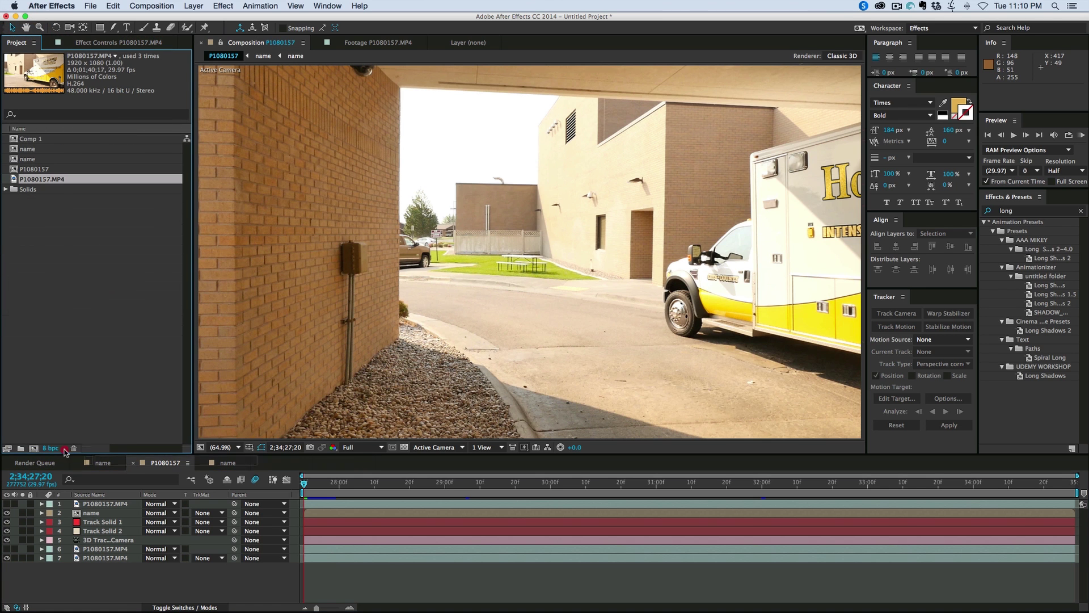
click(33, 449)
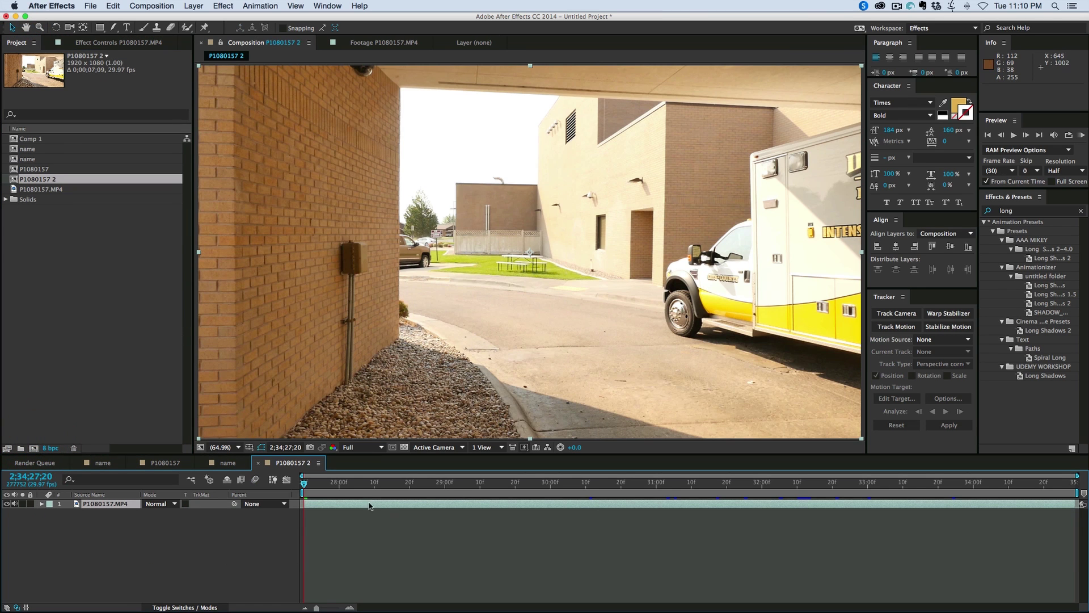
key(space)
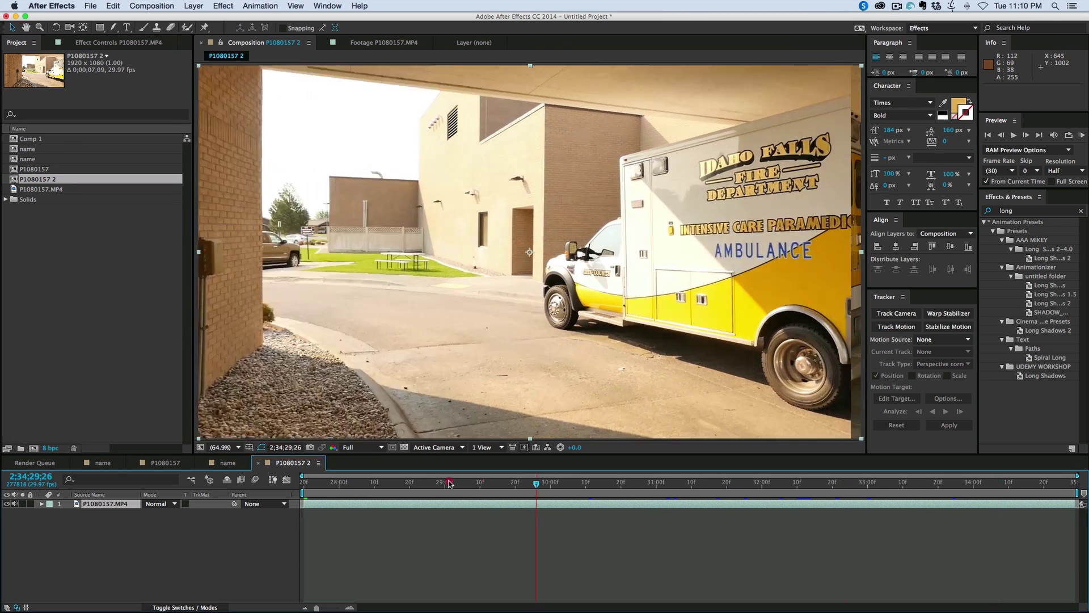
drag(449, 483, 783, 493)
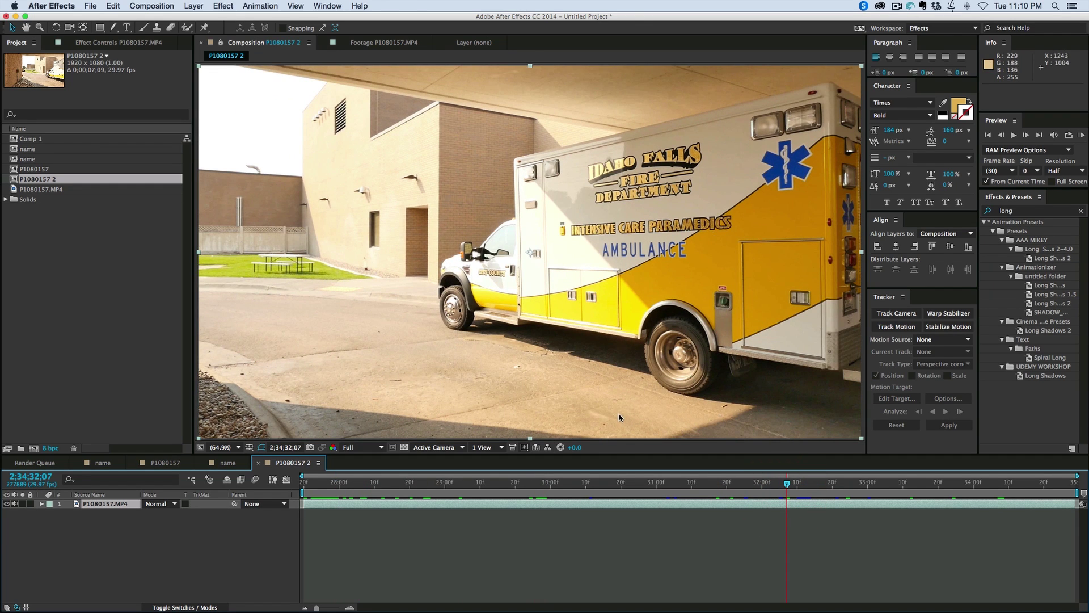
mouse_move(596, 489)
mouse_down()
mouse_move(963, 493)
mouse_move(593, 504)
mouse_up()
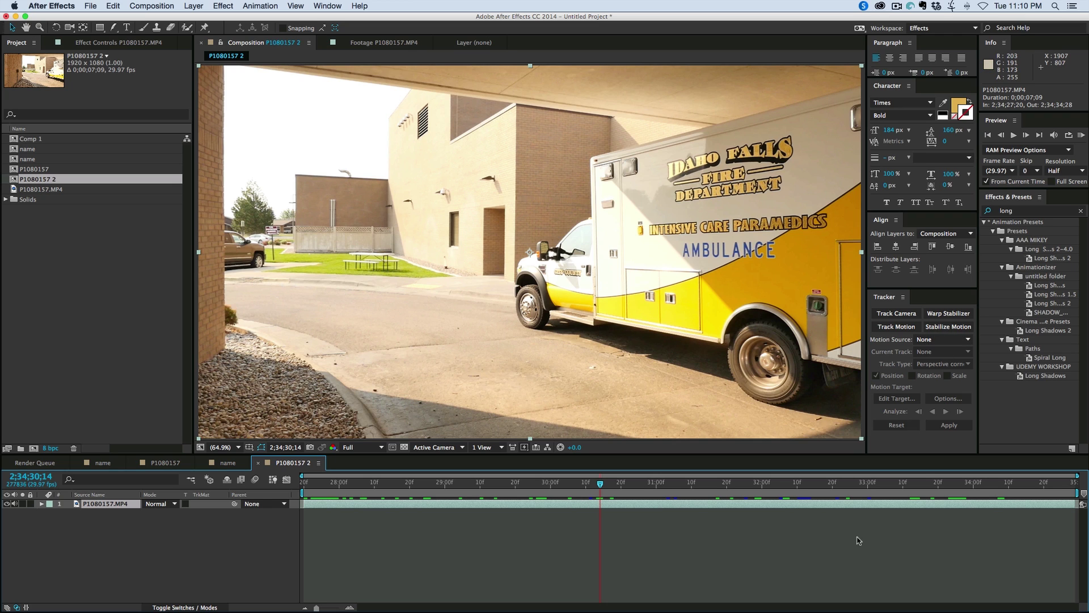
Run Track Camera on the P1080157.MP4 footage layer.
click(665, 504)
click(333, 7)
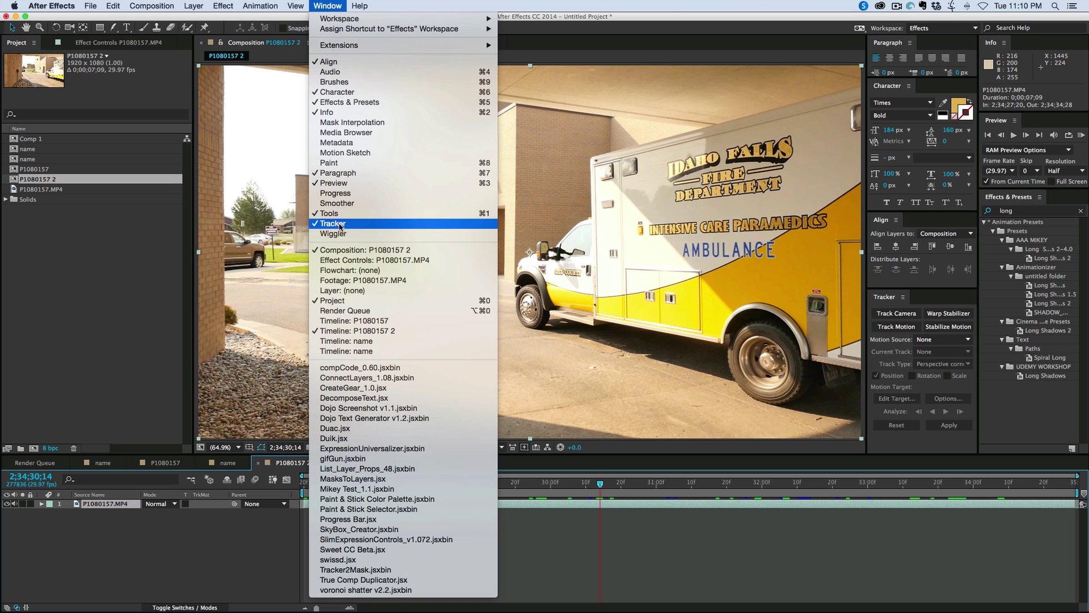
click(924, 560)
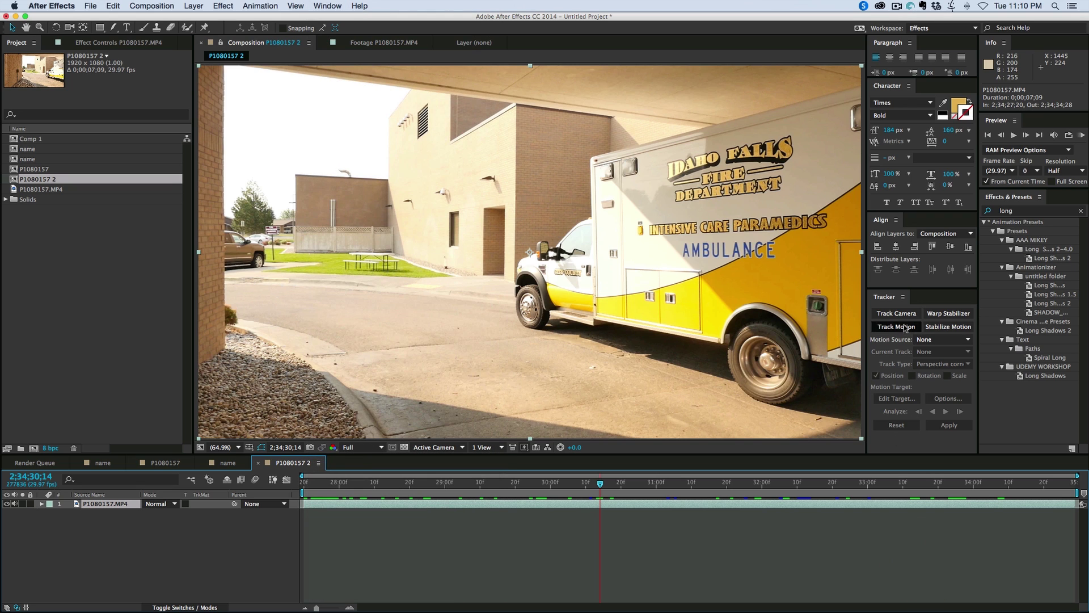
click(896, 314)
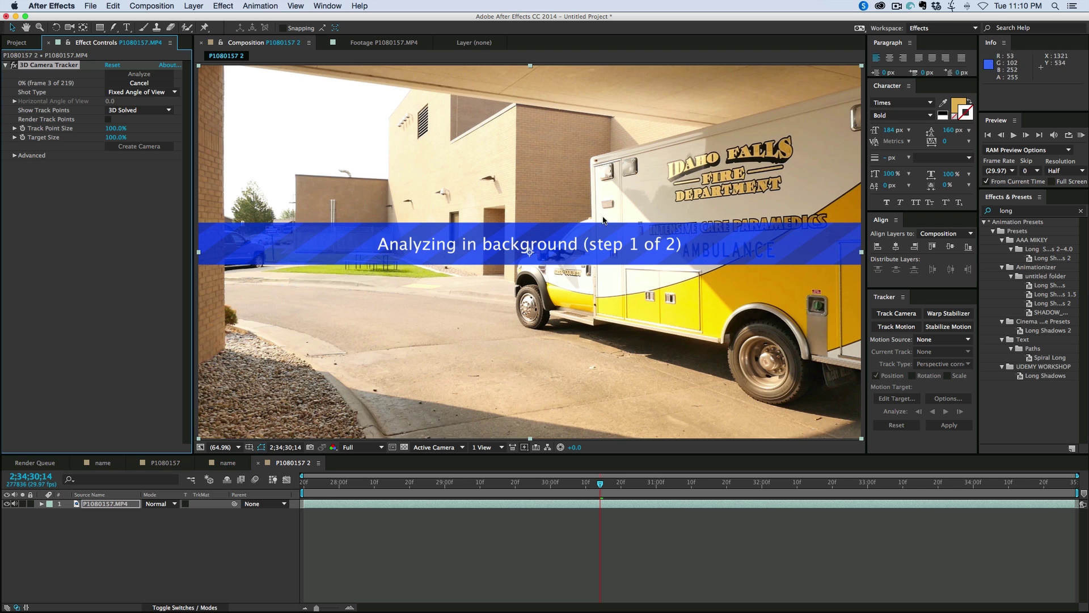
Set the 3D Camera Tracker's advanced solve method to Tripod Pan and enable Detailed Analysis.
click(14, 156)
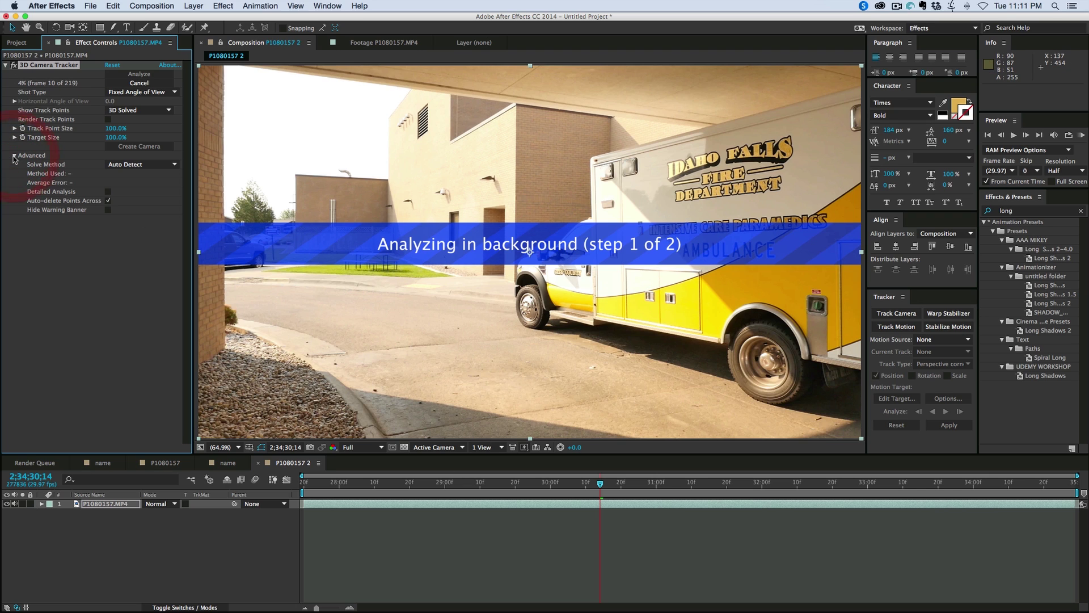
click(136, 165)
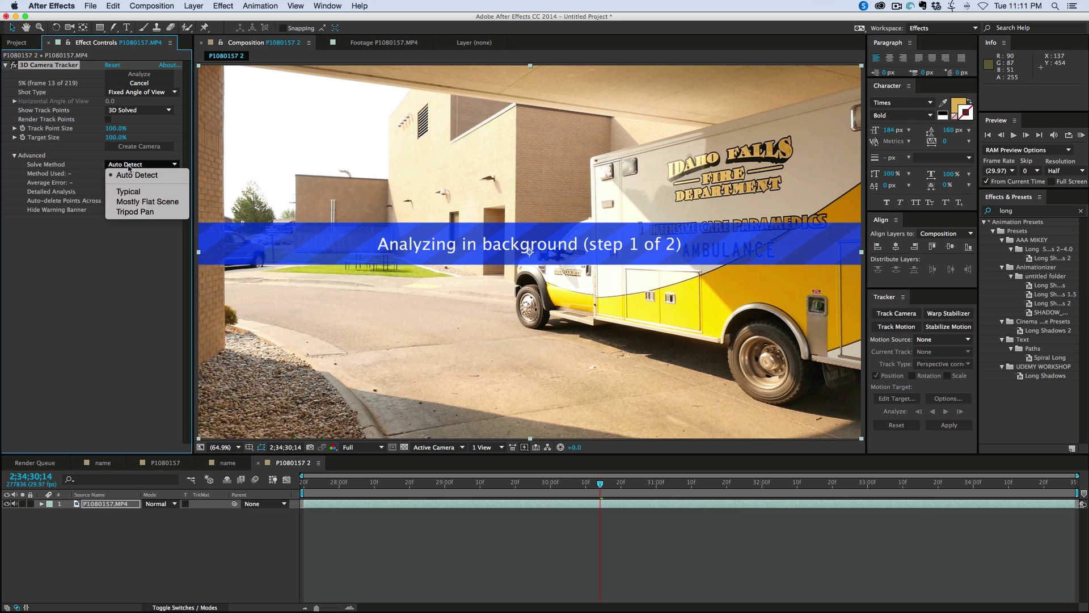
click(122, 212)
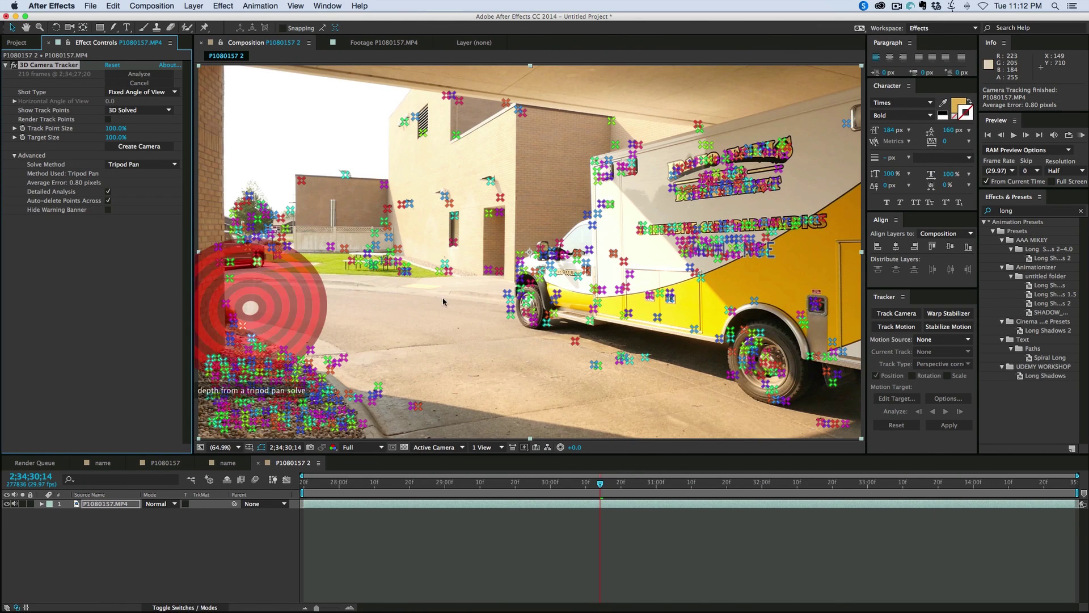
Play and scrub through the clip to check how the track points hold to the scene.
key(space)
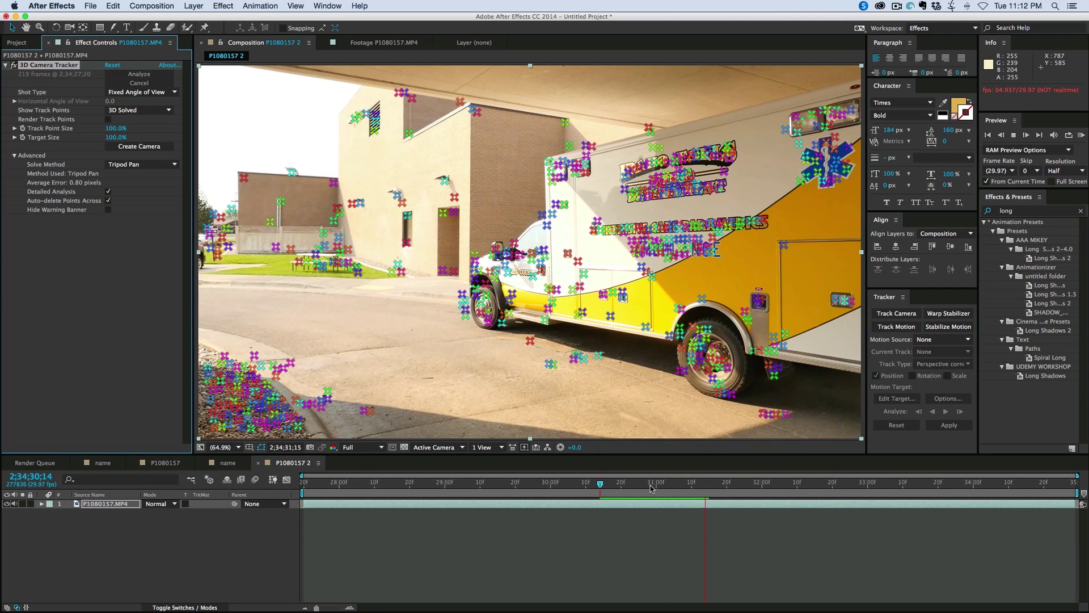
click(631, 483)
drag(644, 491, 963, 518)
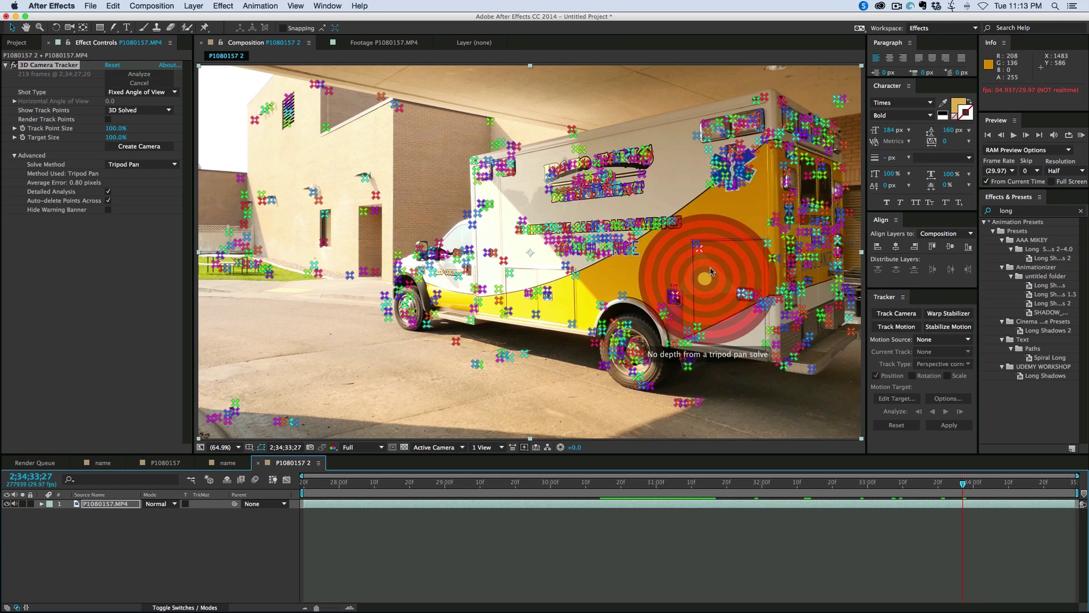
drag(963, 483, 676, 498)
Create a 3D tracker camera from the footage layer's 3D Camera Tracker effect.
click(698, 503)
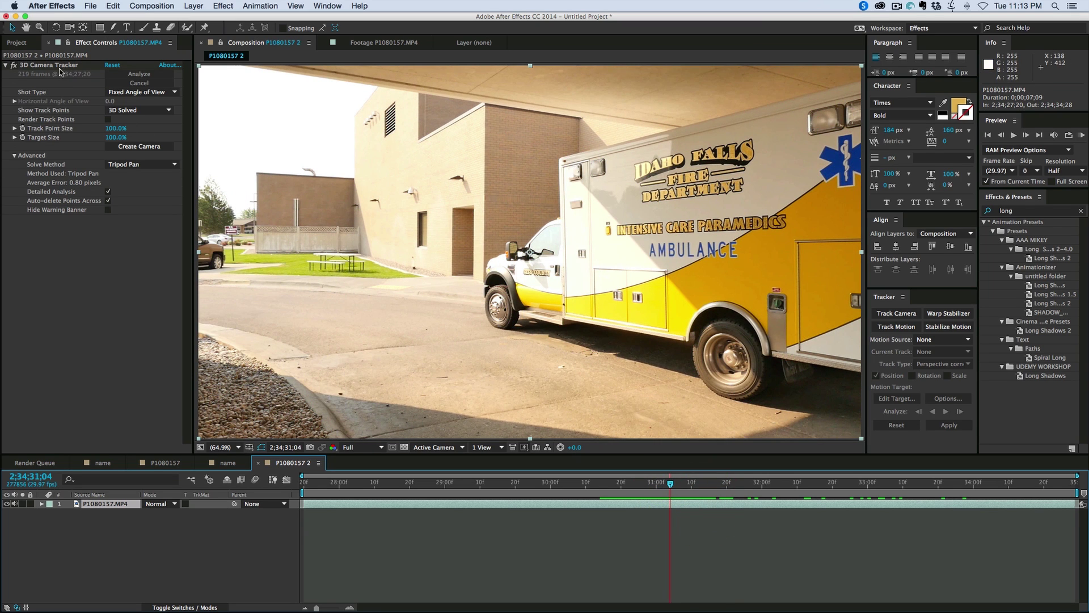
click(88, 298)
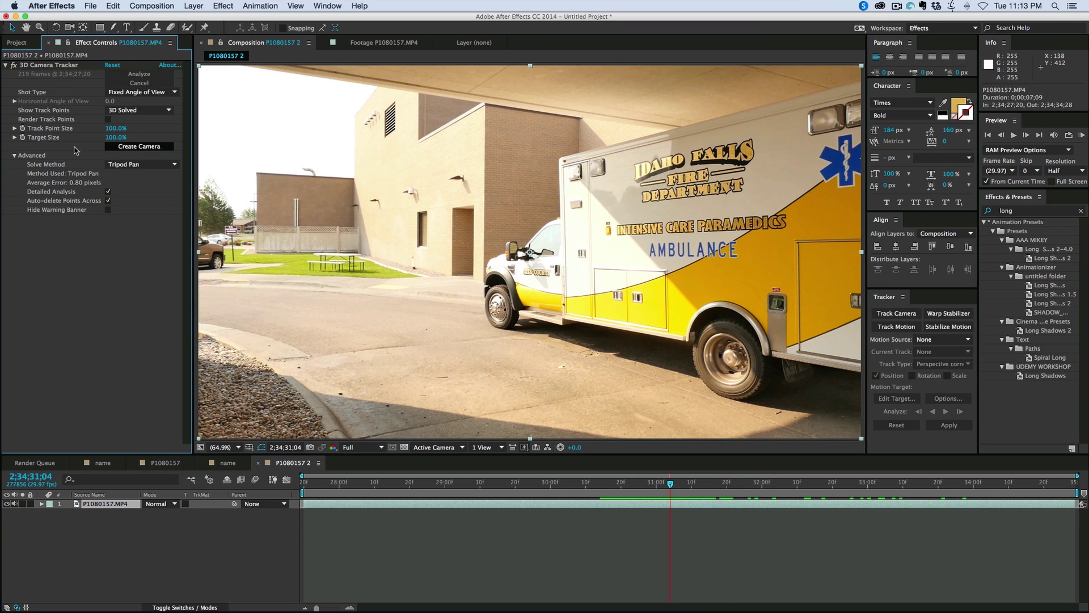
click(123, 147)
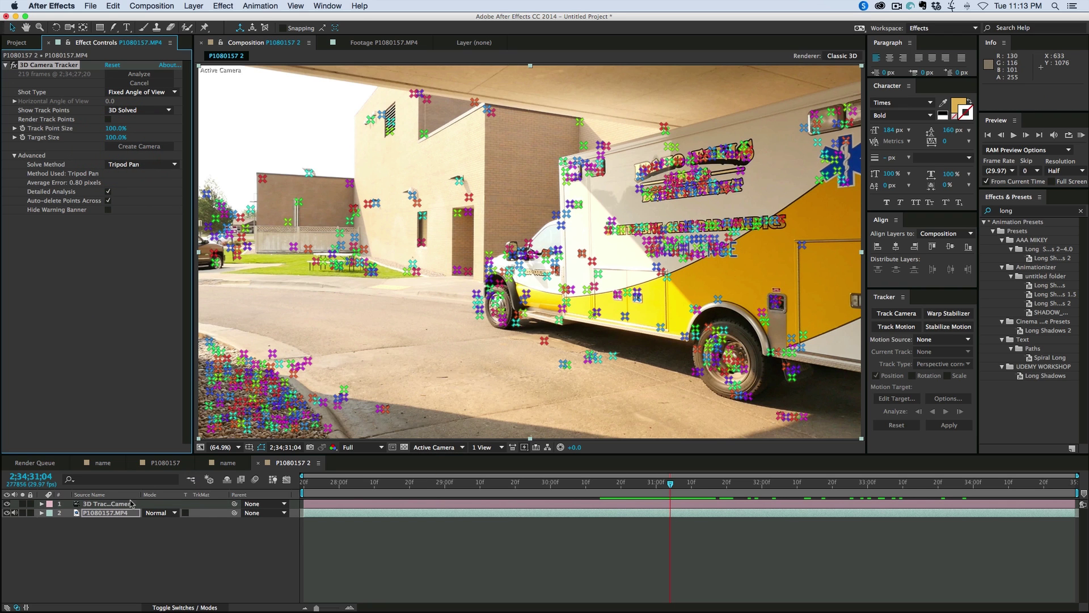
At about 2;34;32;21, create a solid from track points beside the lettering on the ambulance's side.
click(543, 343)
key(space)
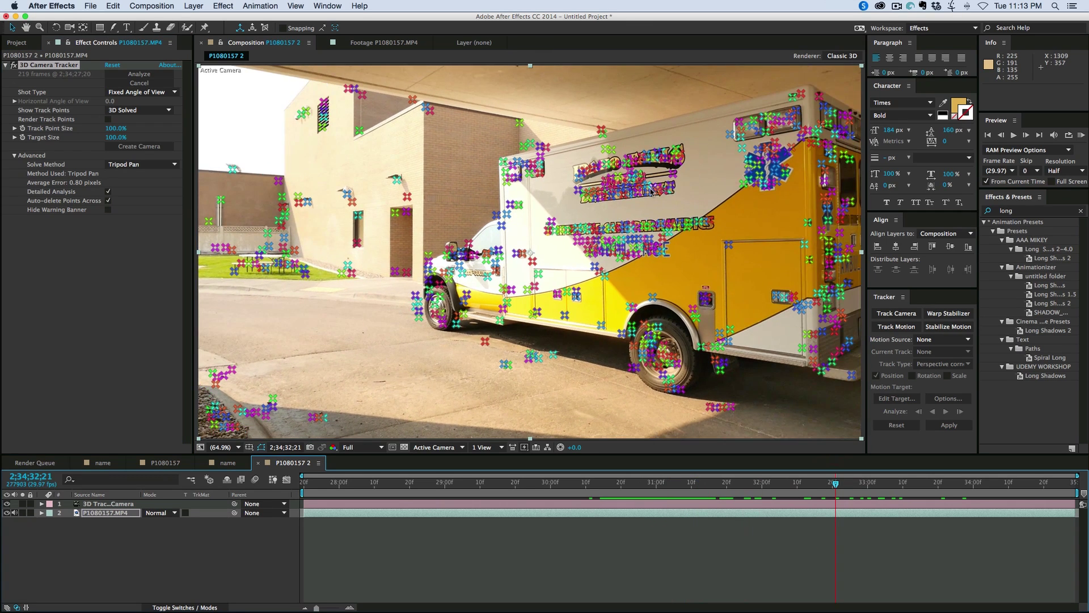
scroll(651, 191, up, 4)
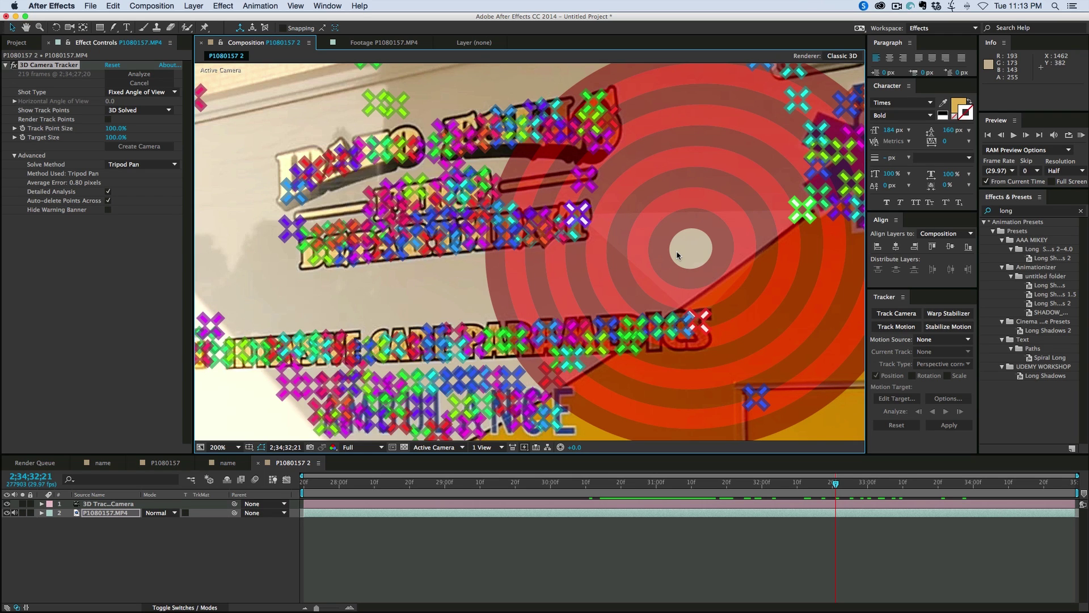
right_click(677, 255)
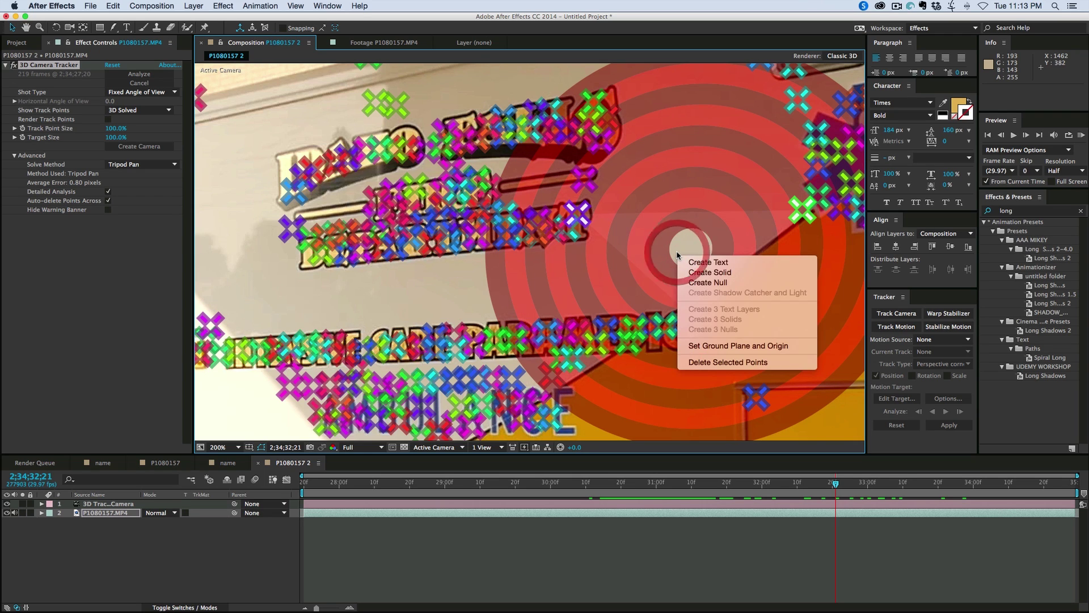
click(714, 272)
Preview the composition to check how the red solid sticks to the ambulance.
scroll(642, 217, down, 4)
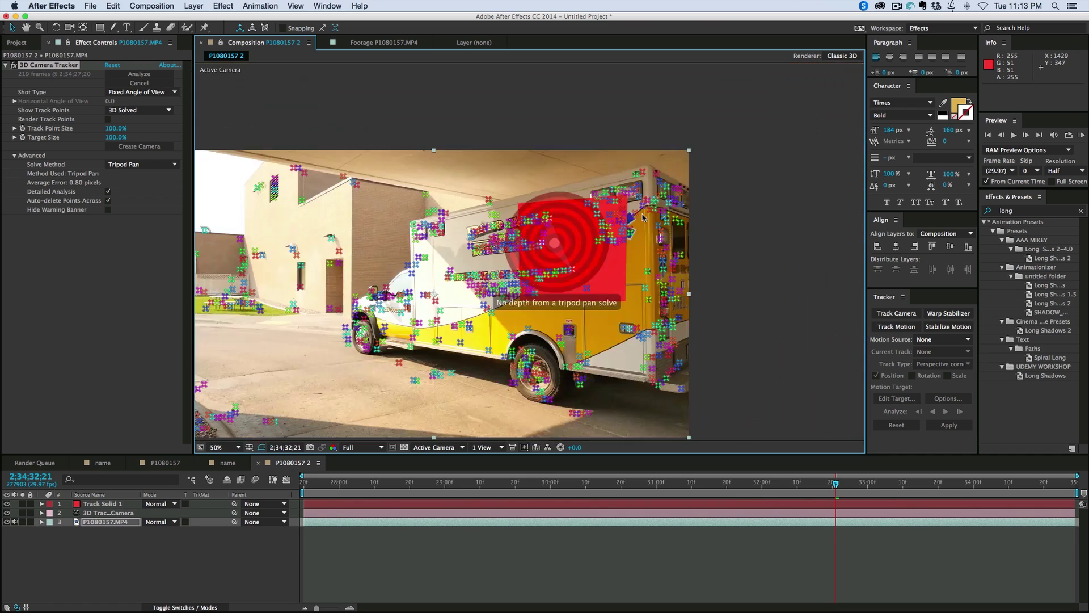
click(227, 462)
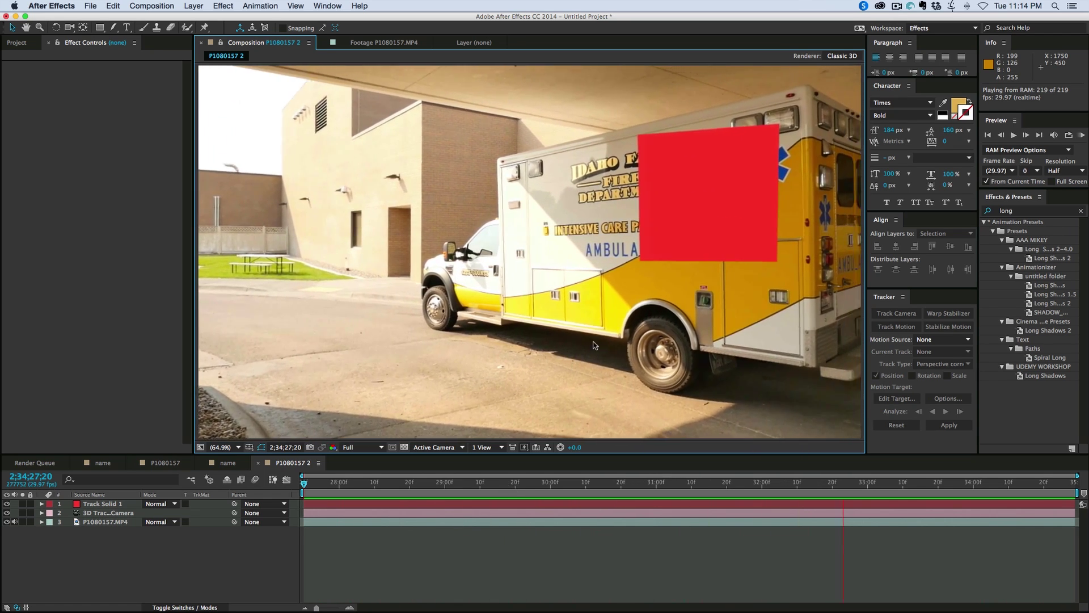
key(space)
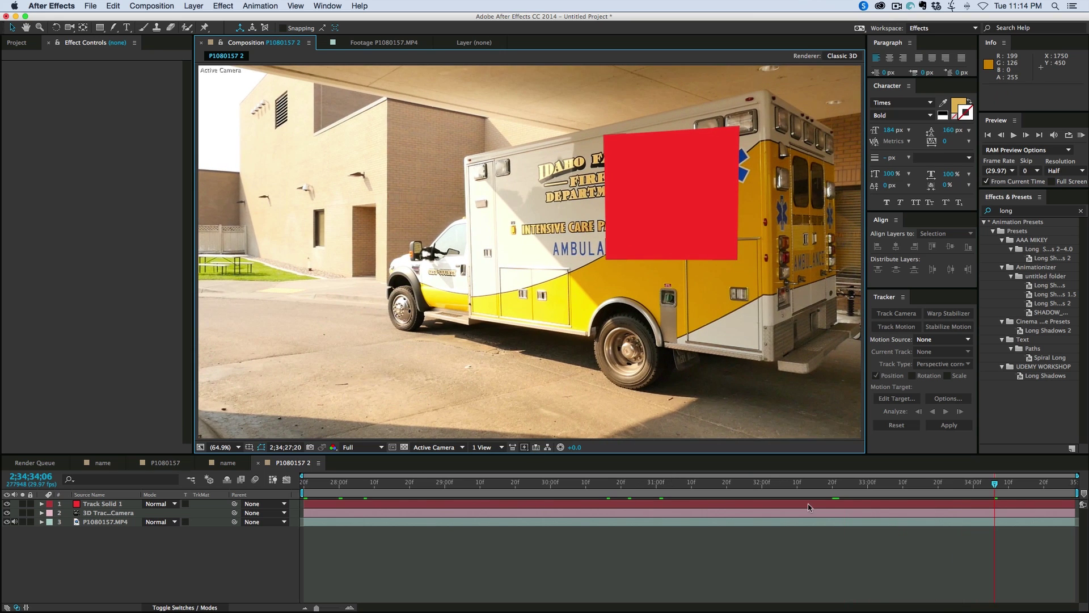
Set the width of Track Solid 1 to 377 px in its solid settings.
click(100, 503)
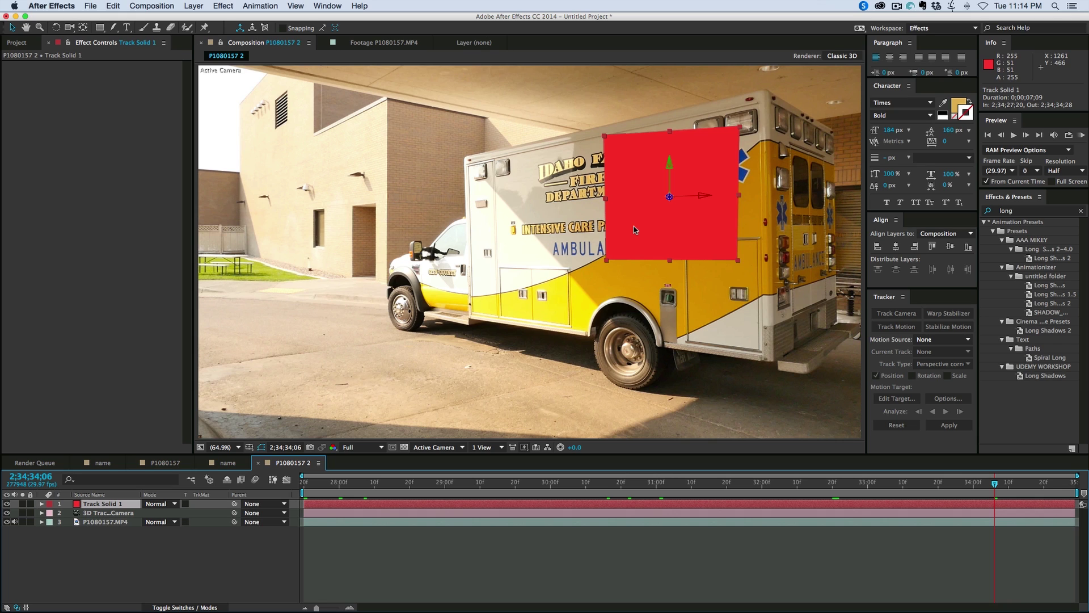
key(super+shift+y)
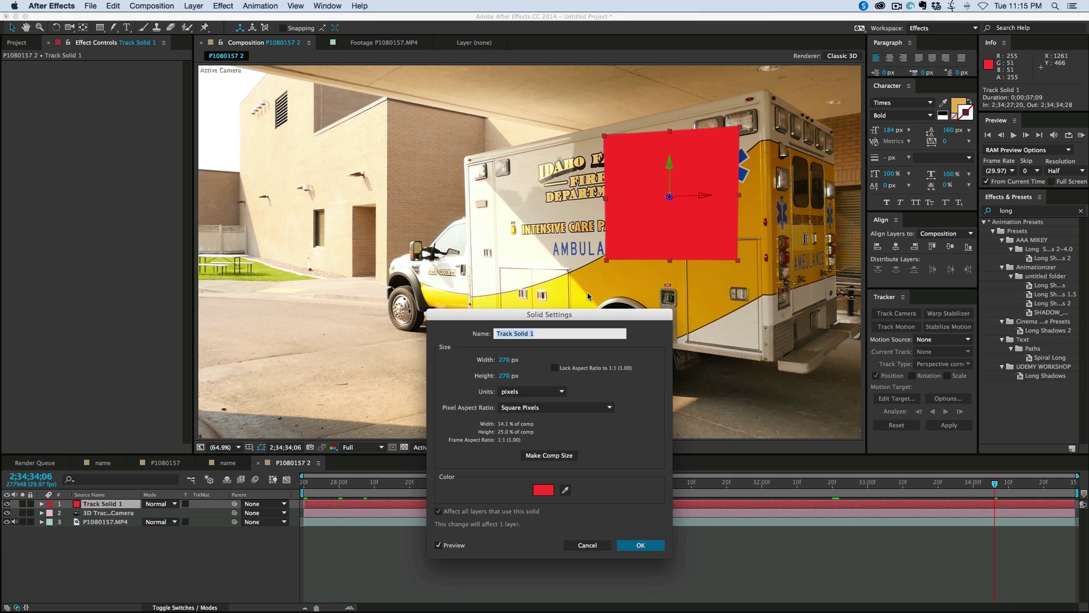
drag(504, 364, 566, 364)
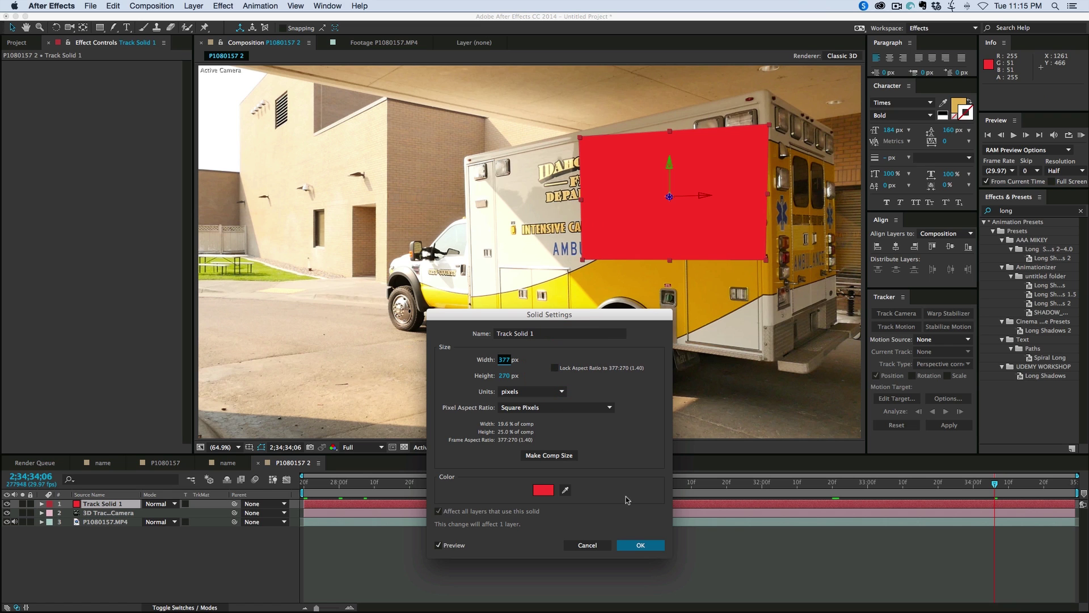
click(639, 545)
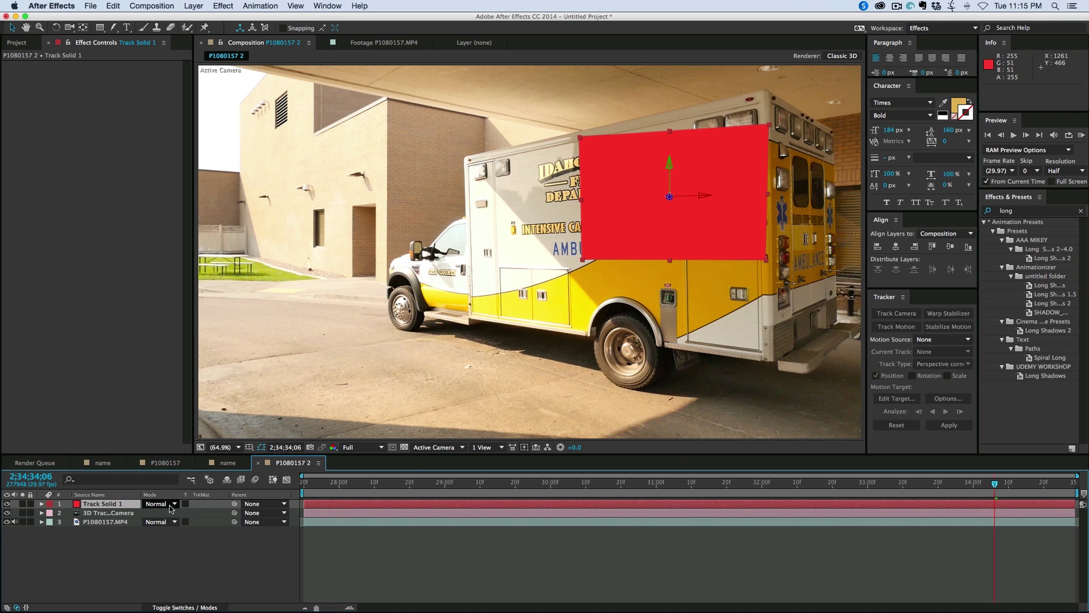
Move Track Solid 1 along its X axis over the ambulance's lettering, to about position 1110, 424, -342.
key(a)
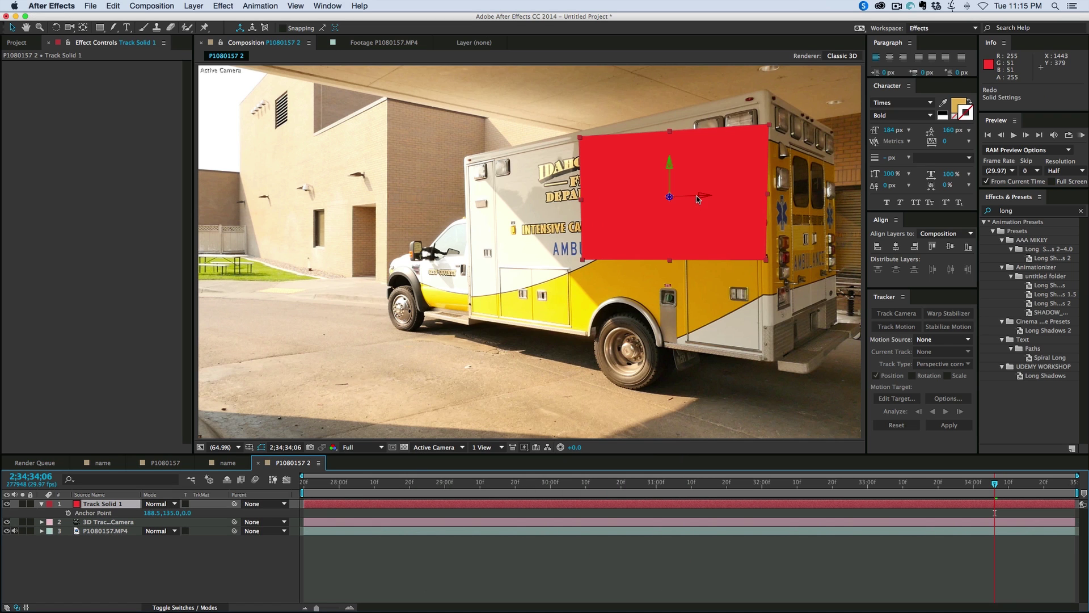
drag(697, 199, 628, 201)
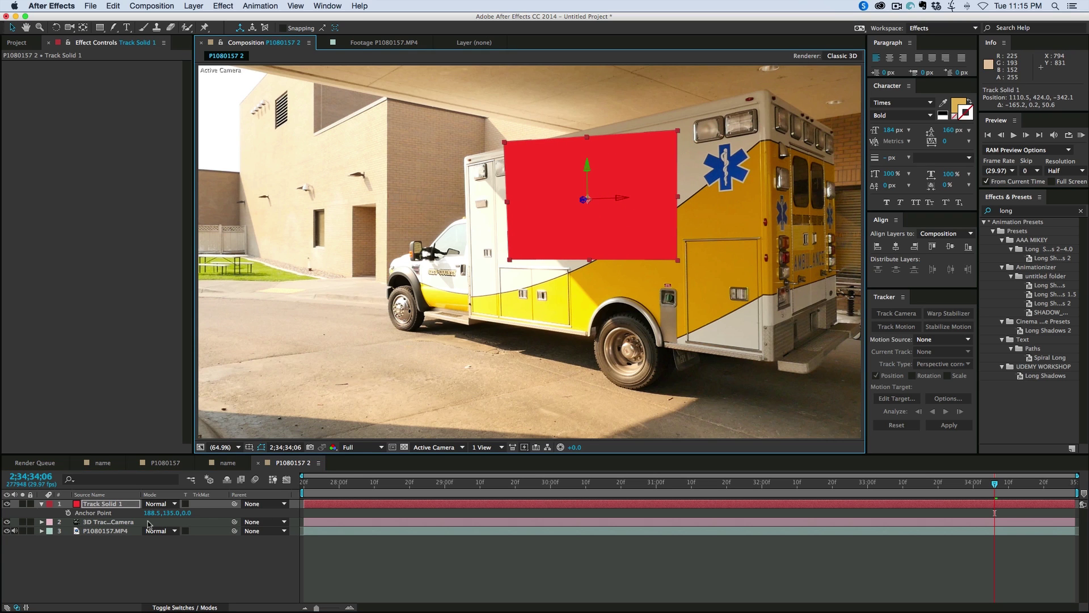
Hide Track Solid 1 to reveal the ambulance's lettering, and duplicate the solid.
click(7, 504)
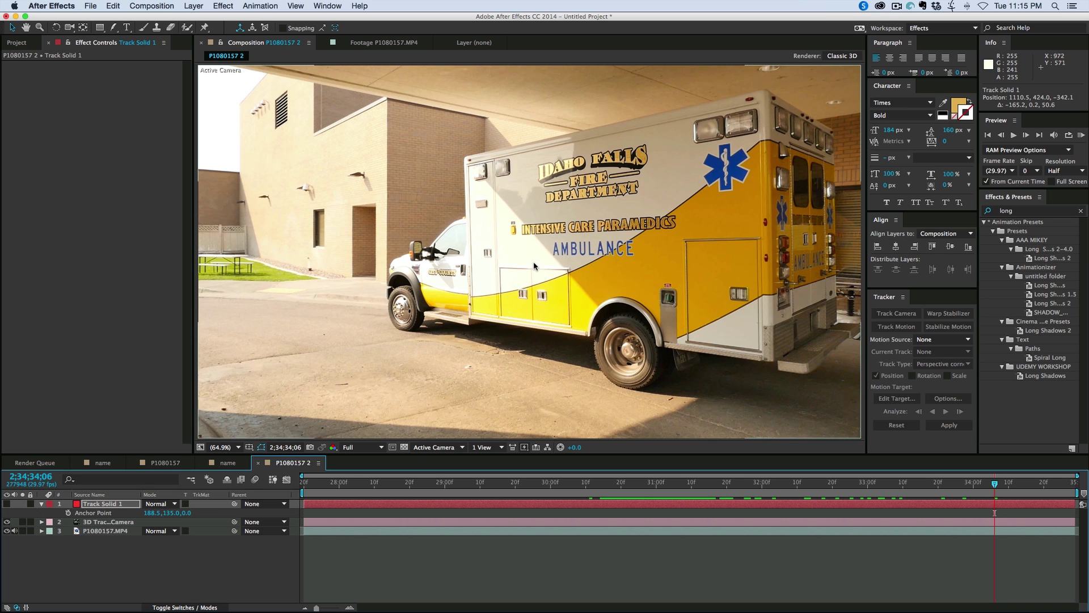
scroll(509, 294, up, 3)
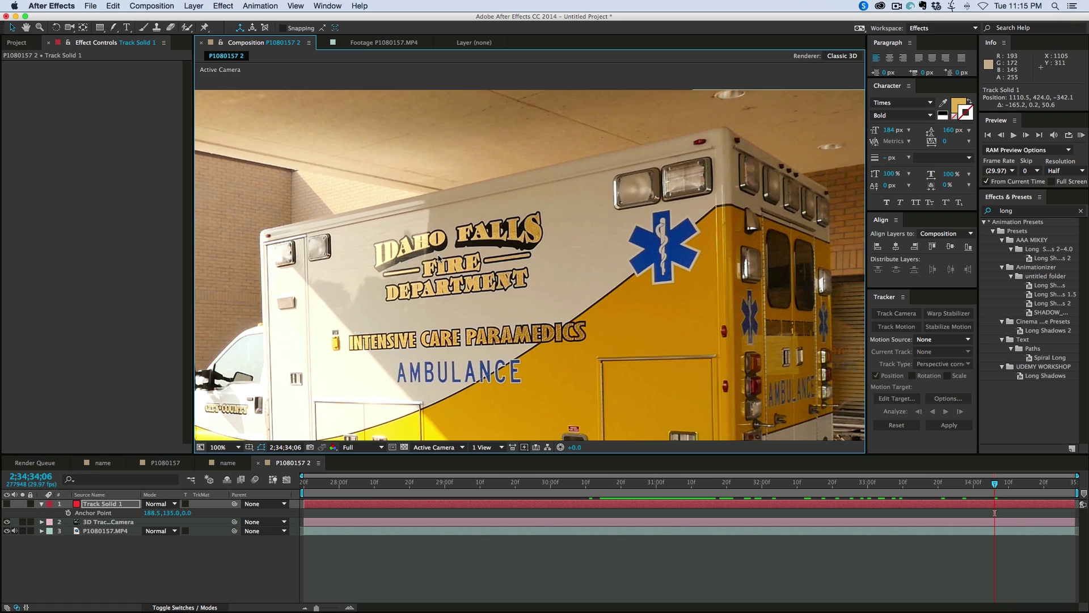
click(101, 546)
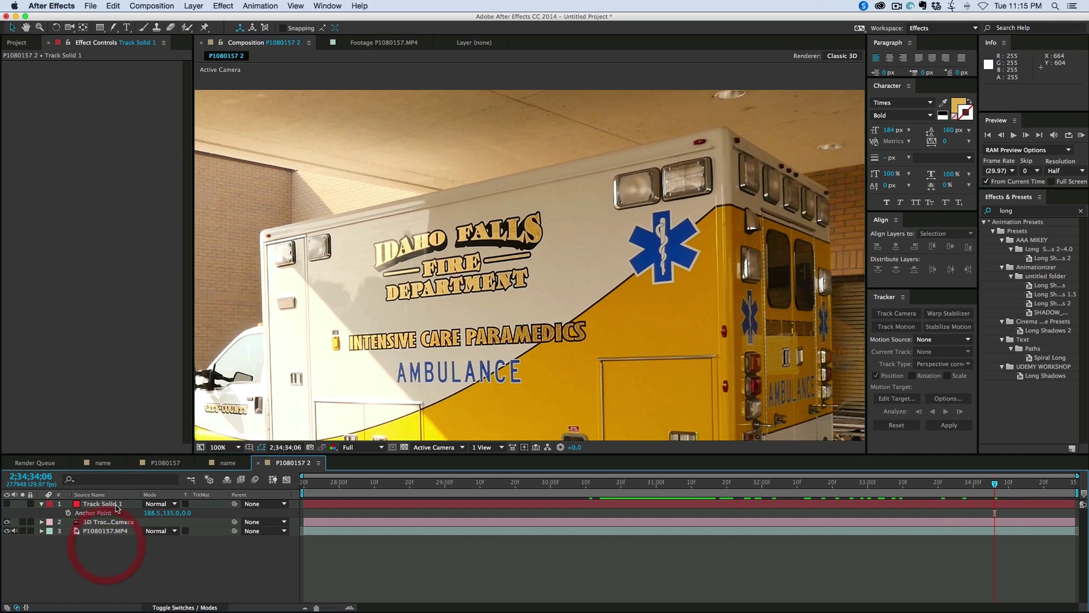
click(109, 504)
key(super+d)
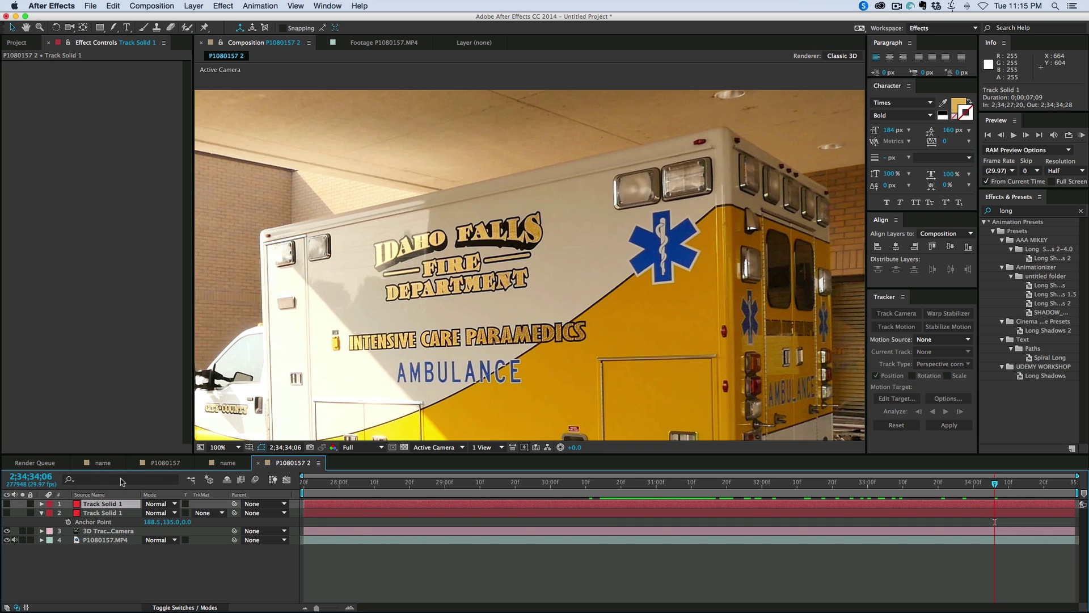
Recolor the lower copy of the solid with the light paint sampled just above the word IDAHO, making it a new solid.
click(123, 512)
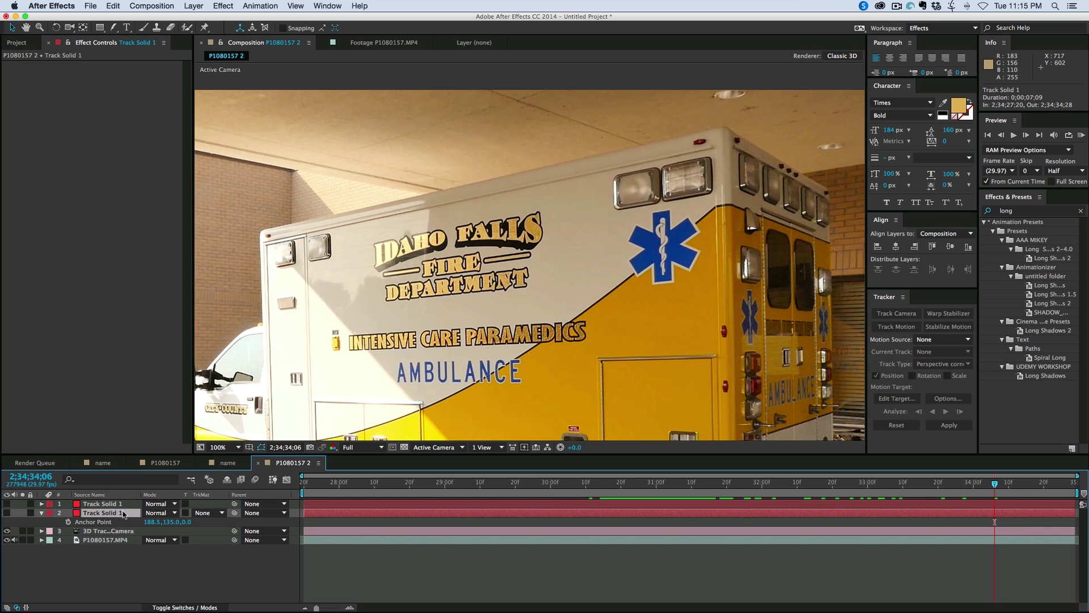
key(super+shift+y)
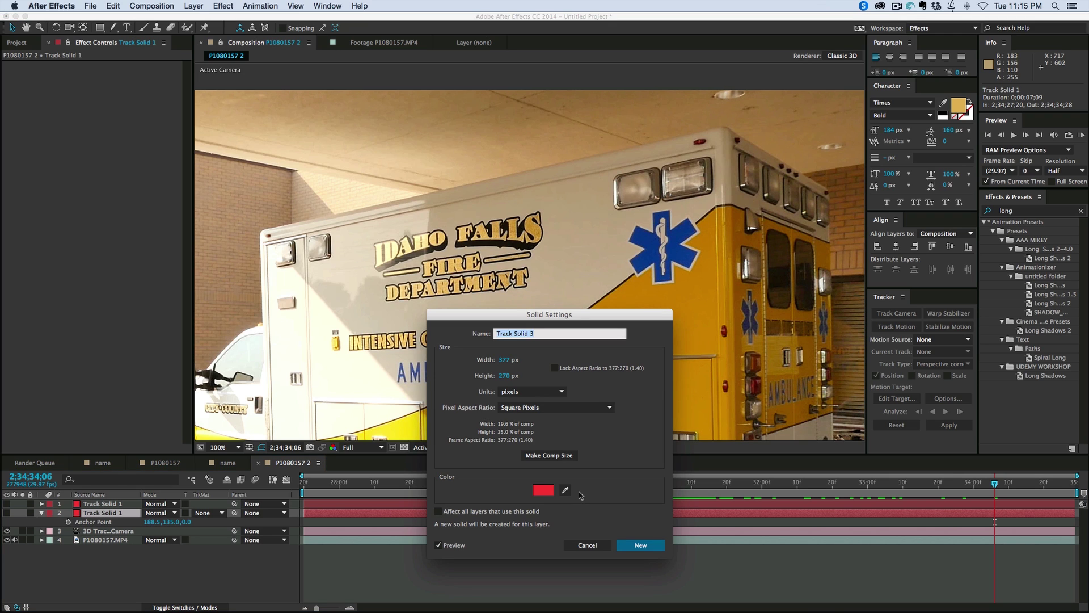
click(567, 490)
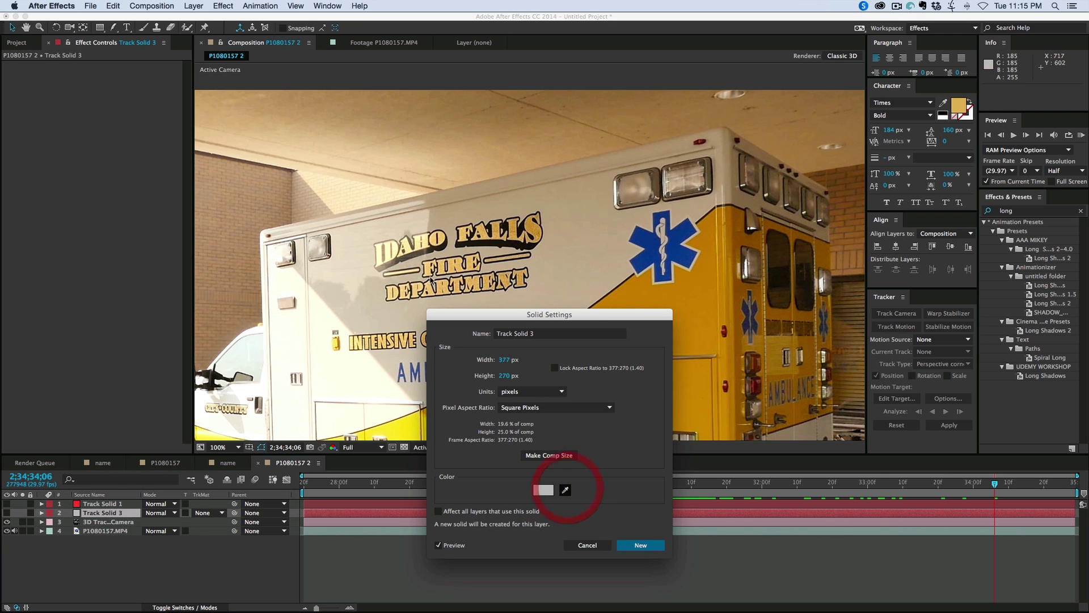
click(420, 225)
click(396, 233)
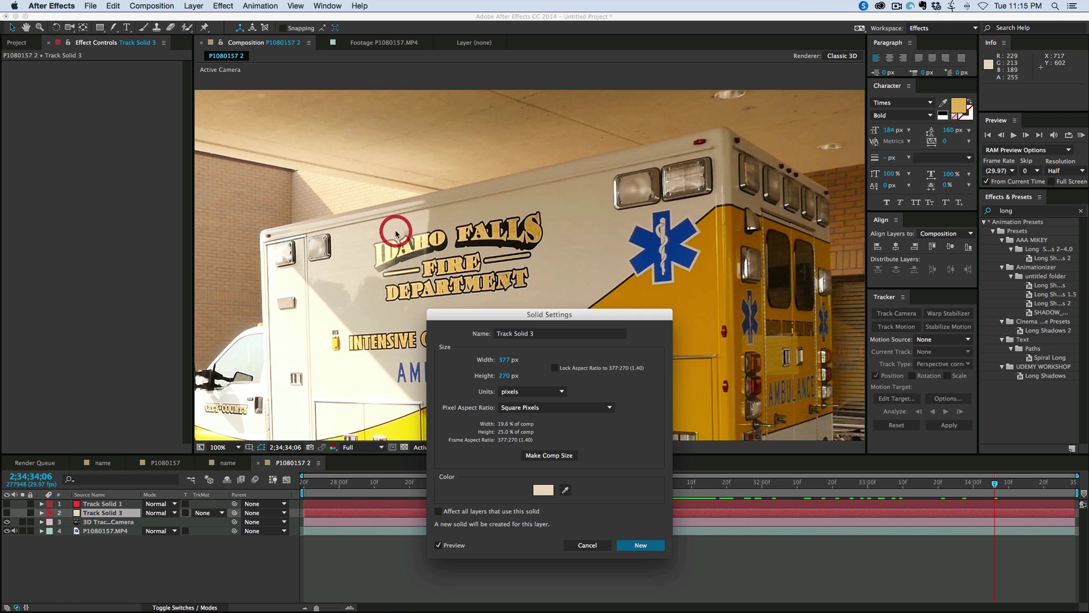
click(641, 546)
Apply the 4-Color Gradient effect to the upper Track Solid 1.
click(93, 503)
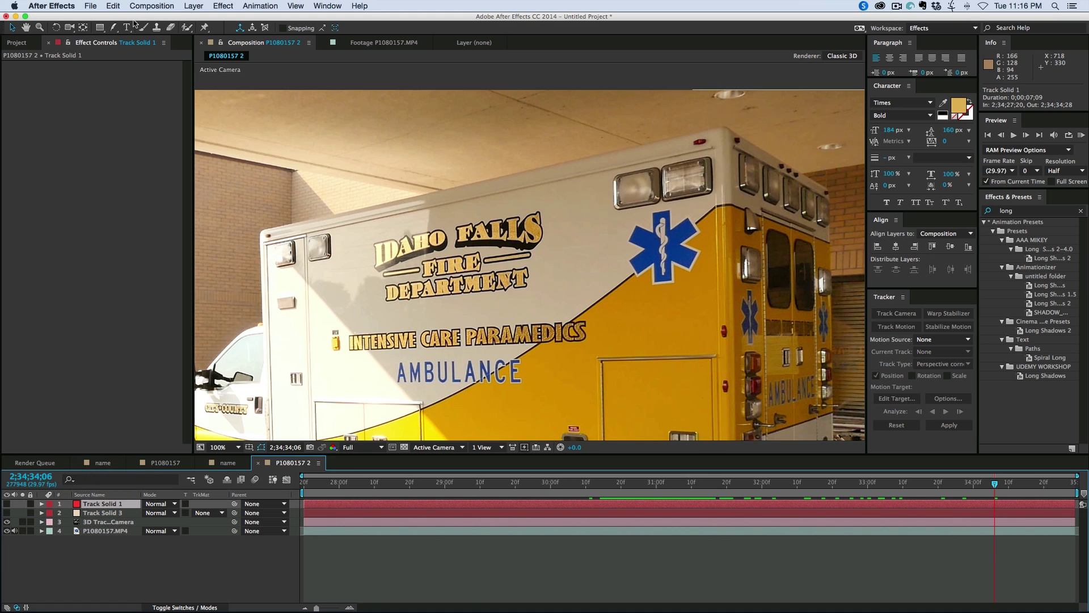
click(367, 7)
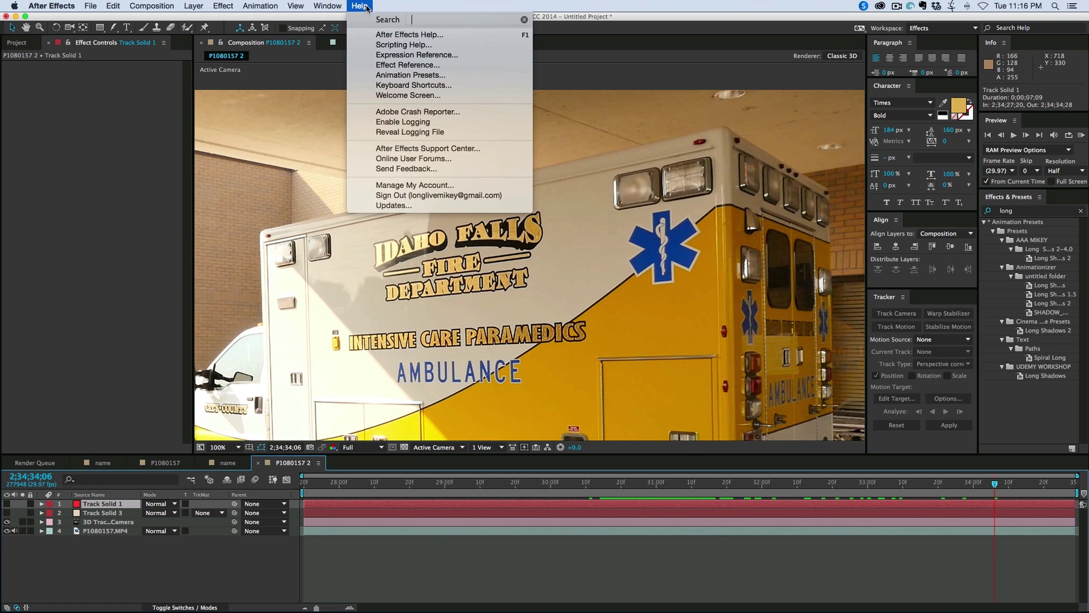
text(4 color)
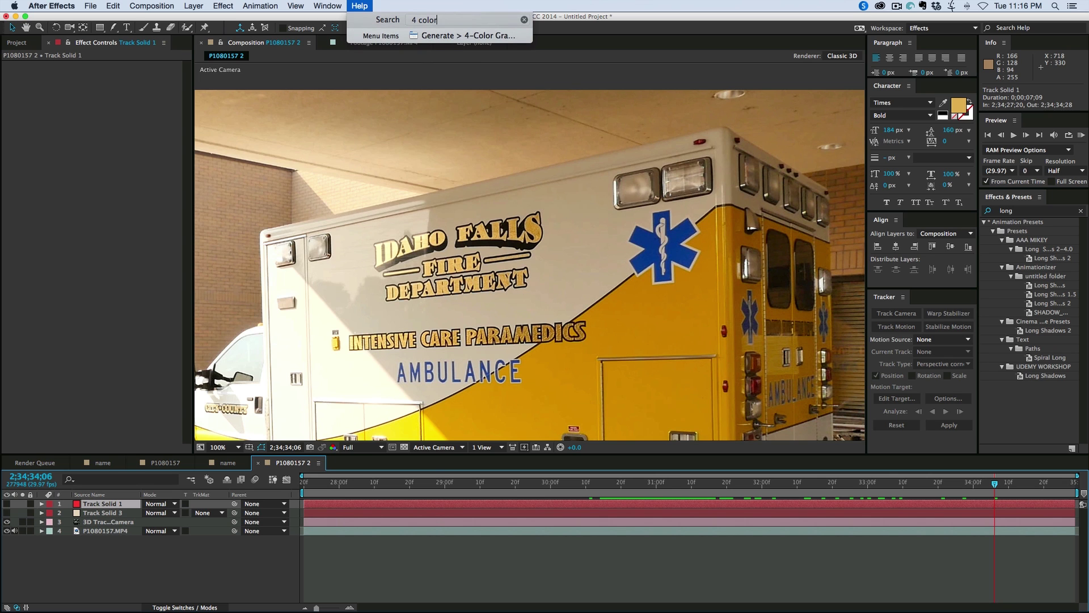
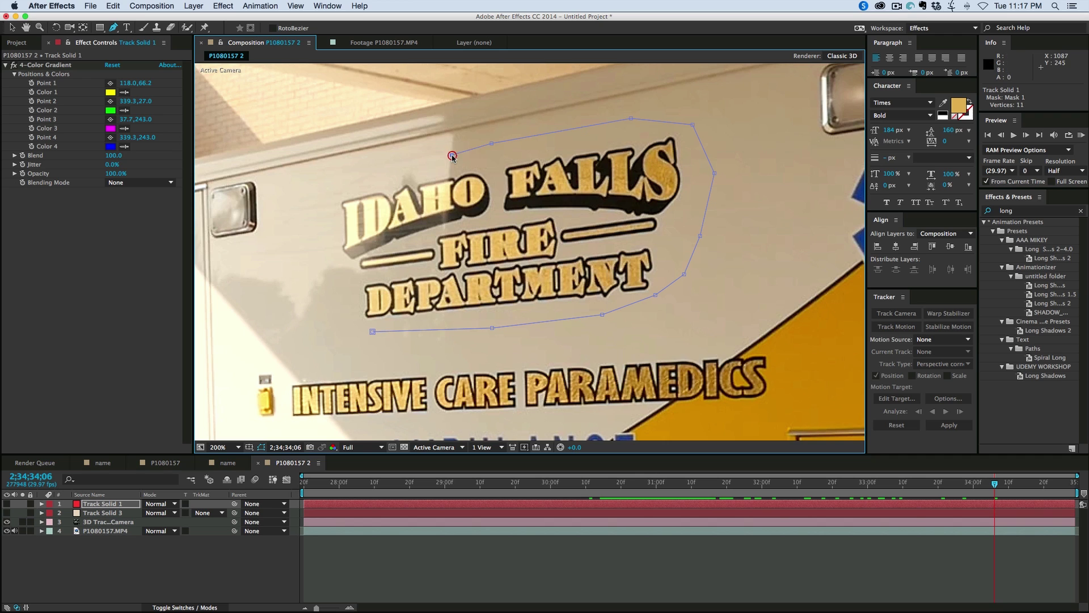
Complete the closed pen mask on Track Solid 1 around the shaded part of the IDAHO FALLS FIRE DEPARTMENT lettering, following the shadow's jagged edge.
click(444, 227)
click(426, 196)
click(403, 177)
click(402, 186)
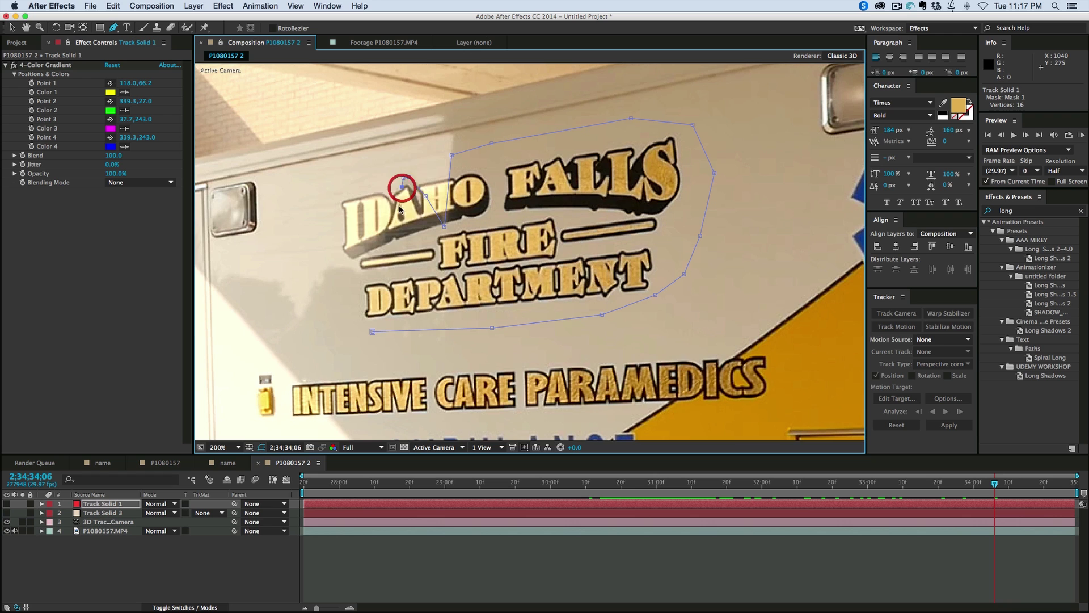
click(395, 235)
click(388, 247)
click(368, 242)
click(366, 253)
click(368, 264)
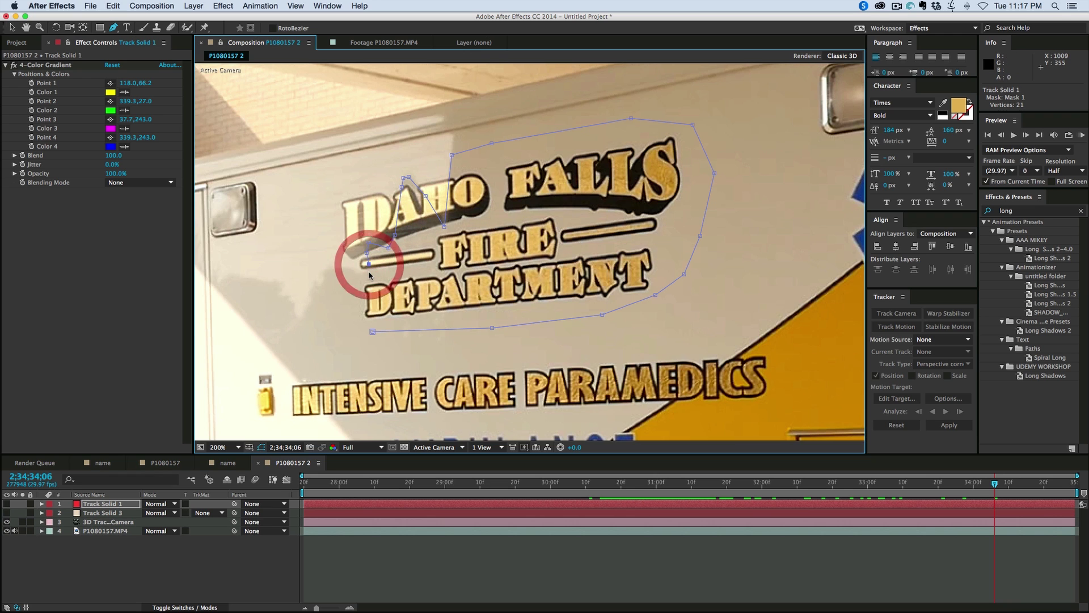
click(368, 272)
click(355, 270)
click(341, 266)
click(329, 266)
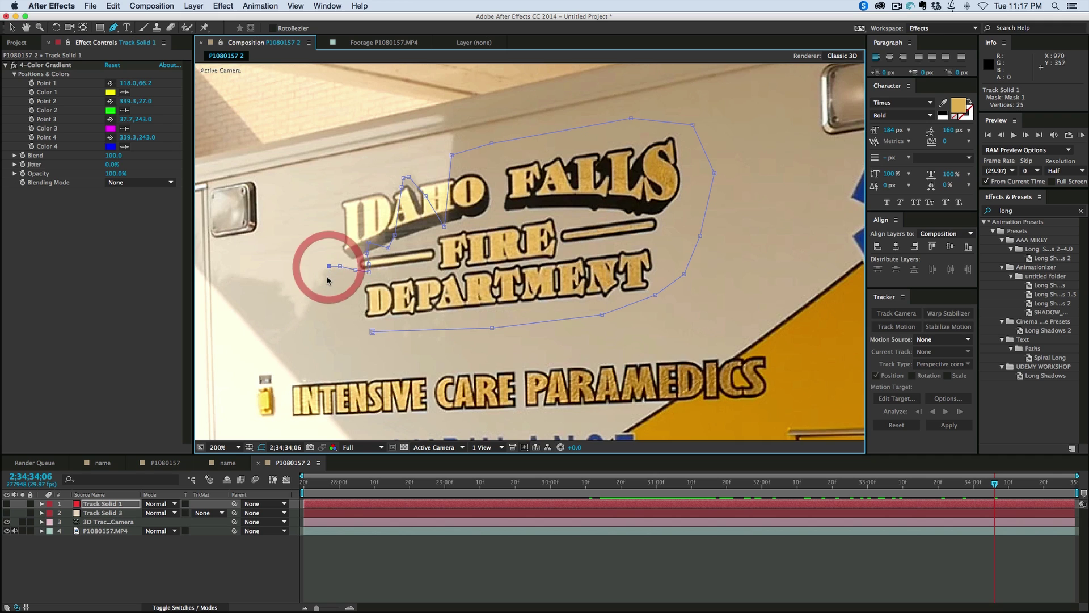
click(325, 278)
click(328, 312)
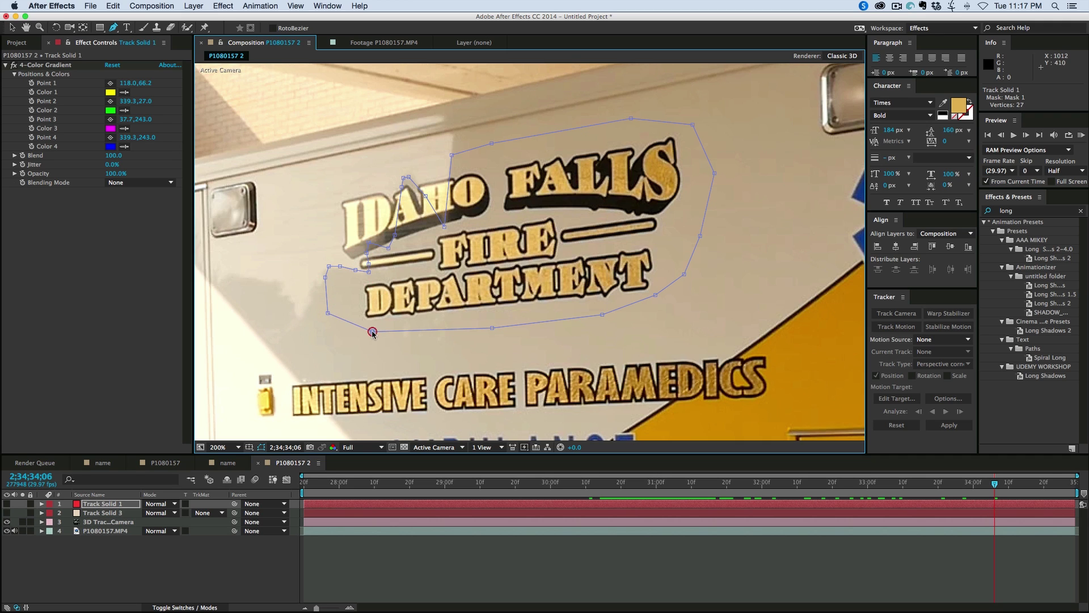
click(372, 332)
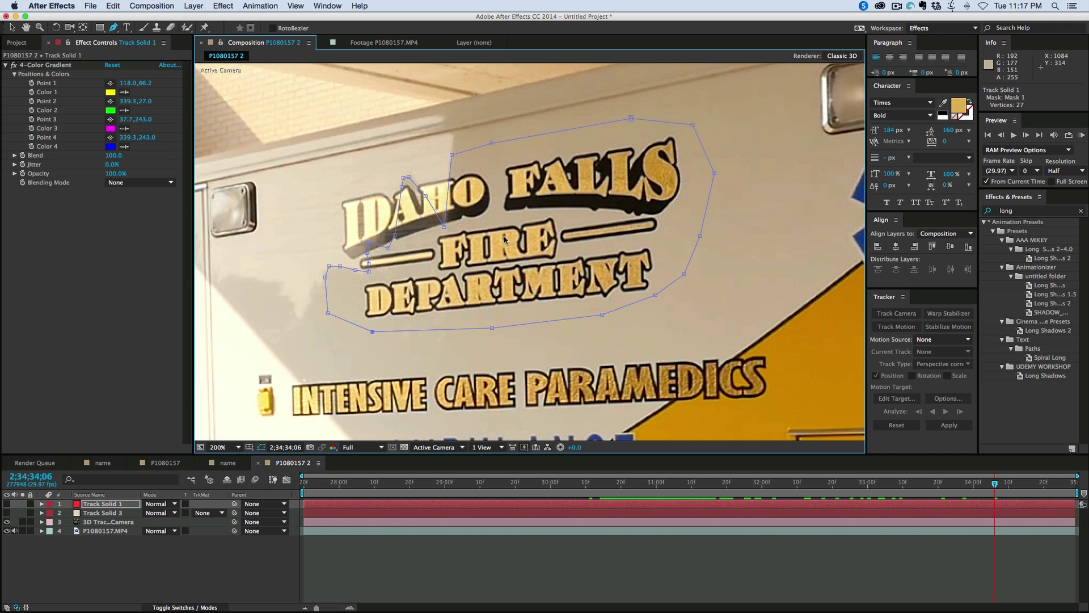
Show Track Solid 1 and place gradient points 1 to 4 near the mask's corners at about 128,51; 322,20; 312,119; and 83,140.
click(7, 503)
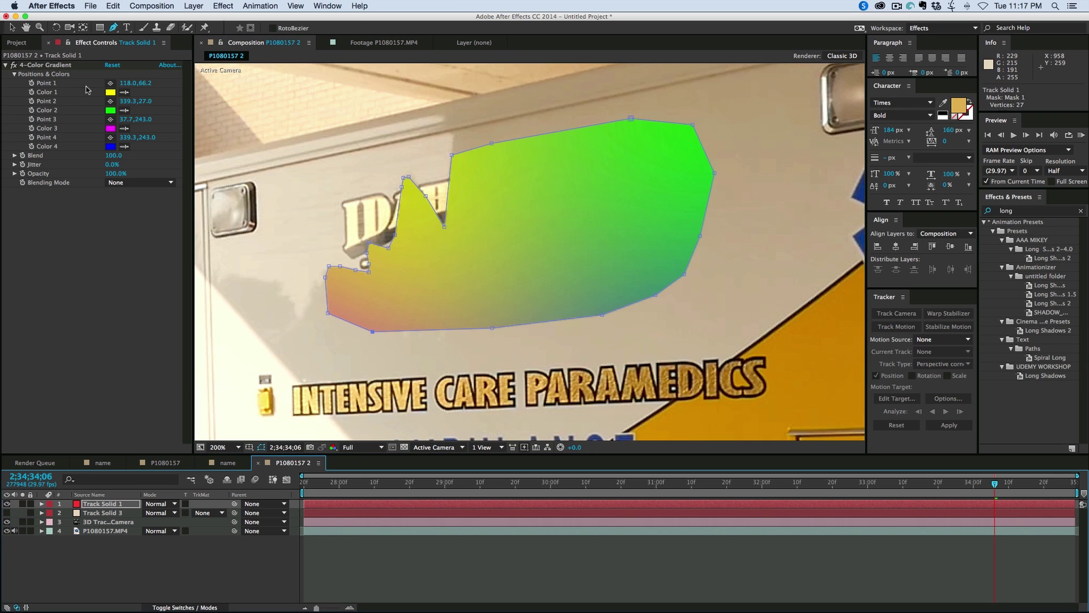
click(110, 83)
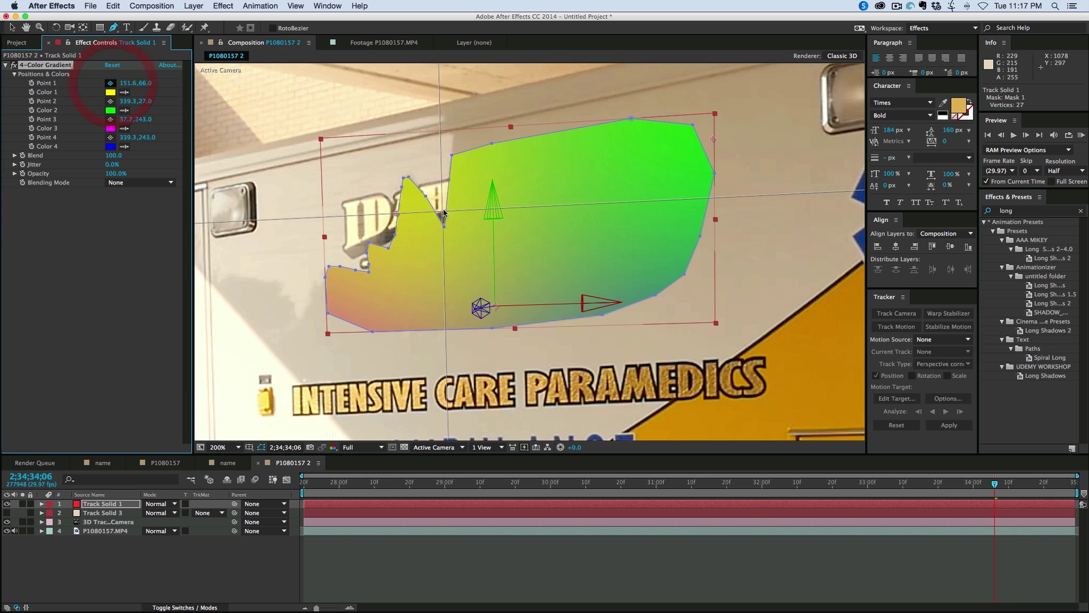
click(410, 191)
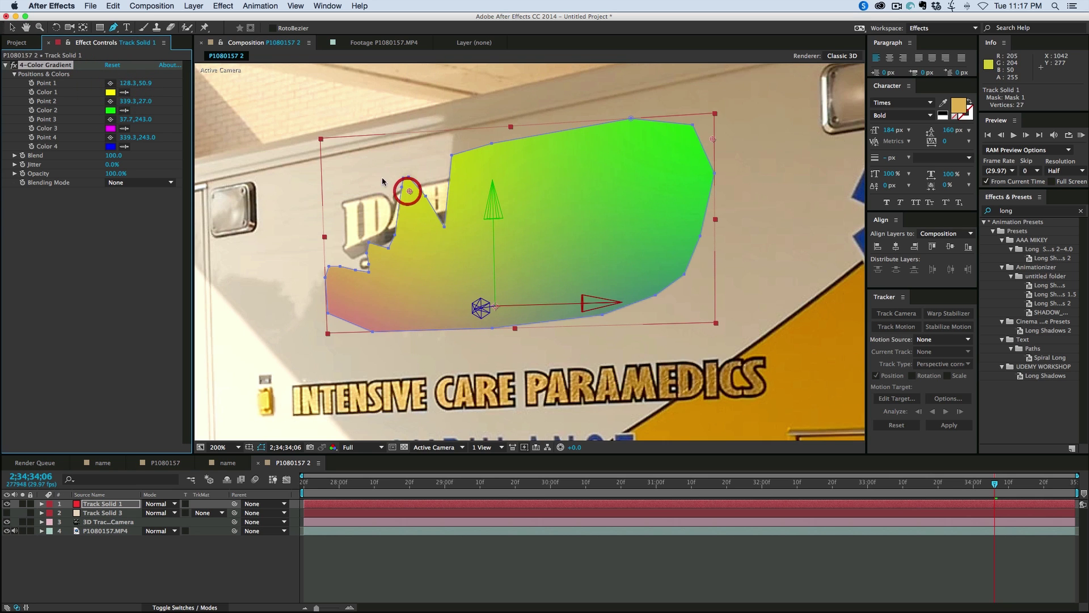
click(110, 101)
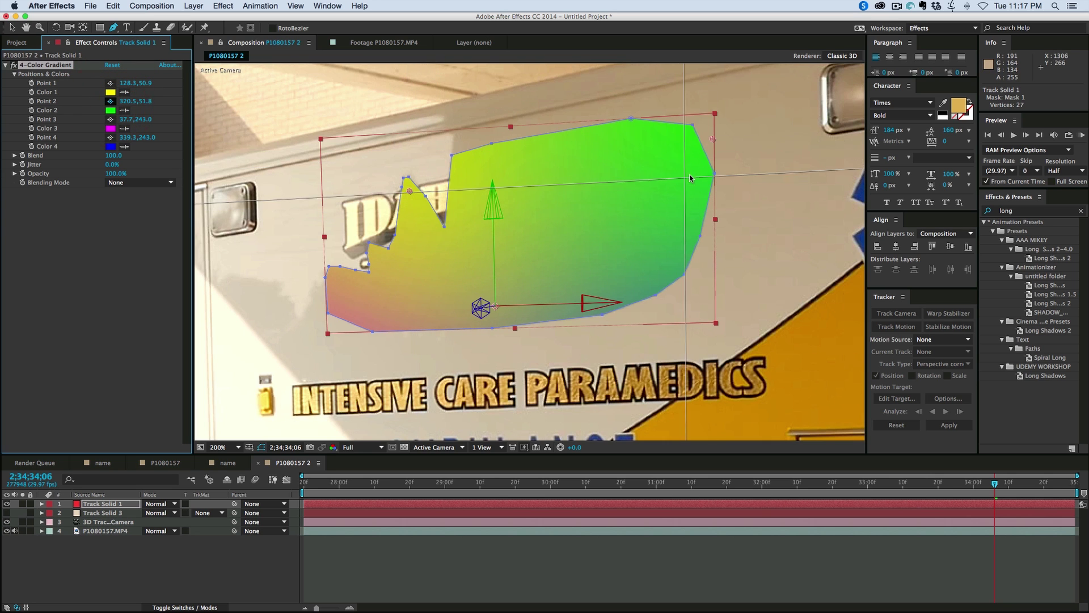
click(685, 132)
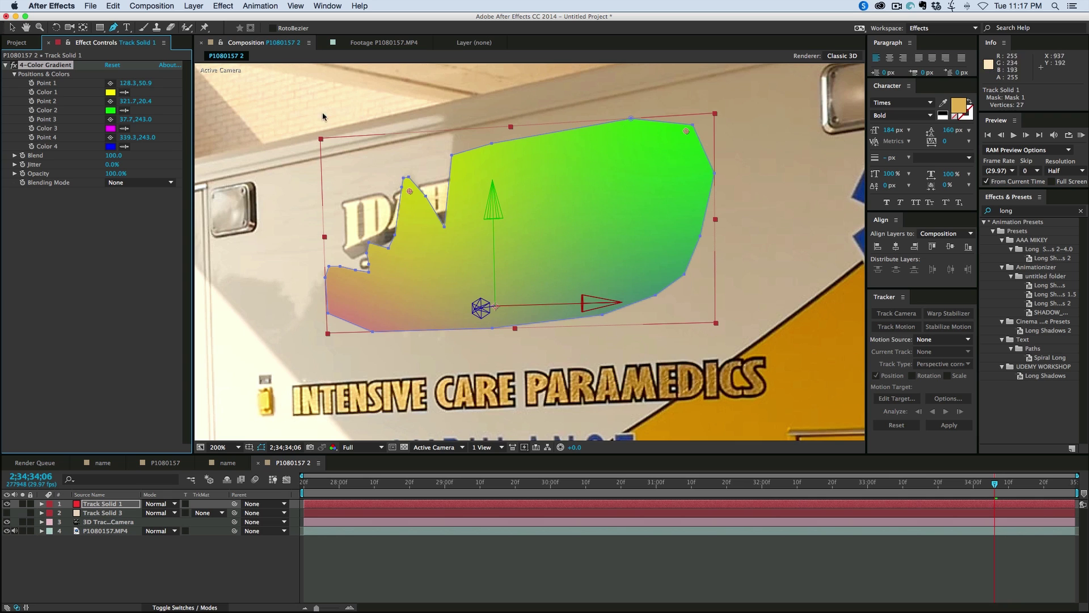
click(110, 119)
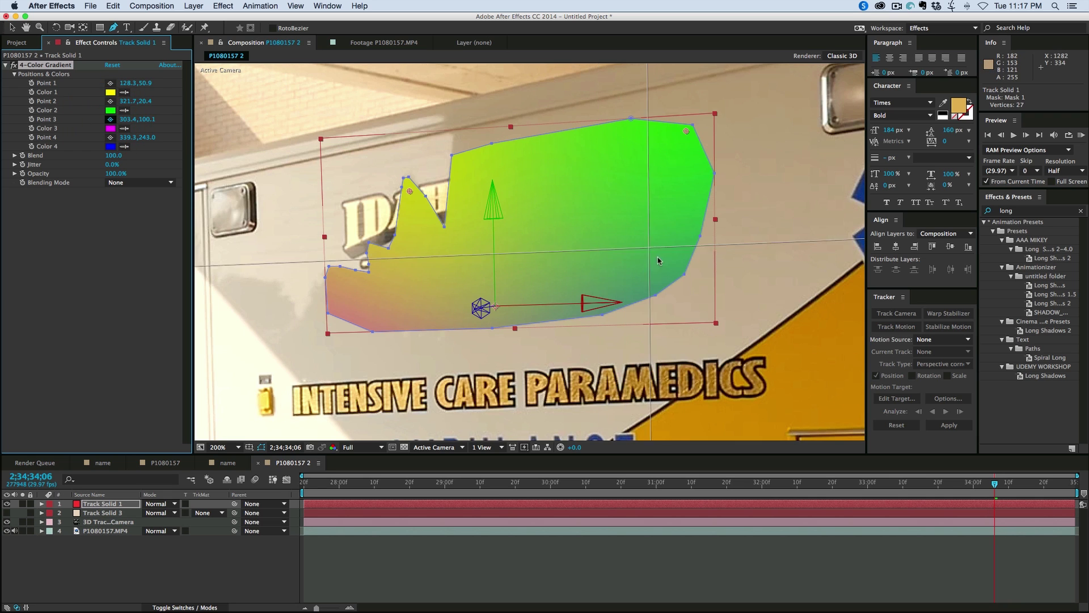
click(672, 276)
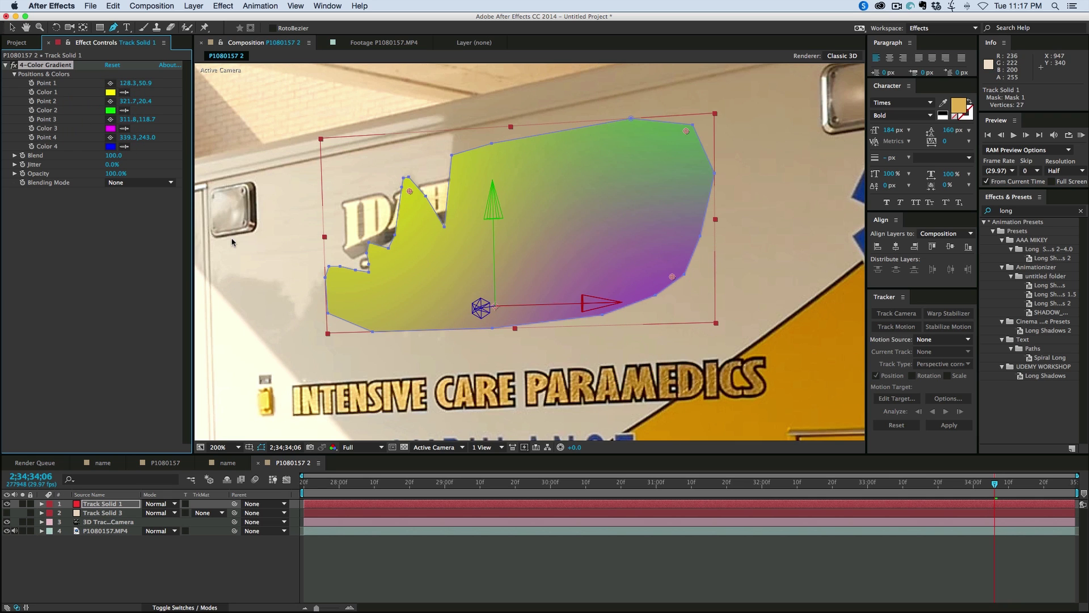
click(110, 138)
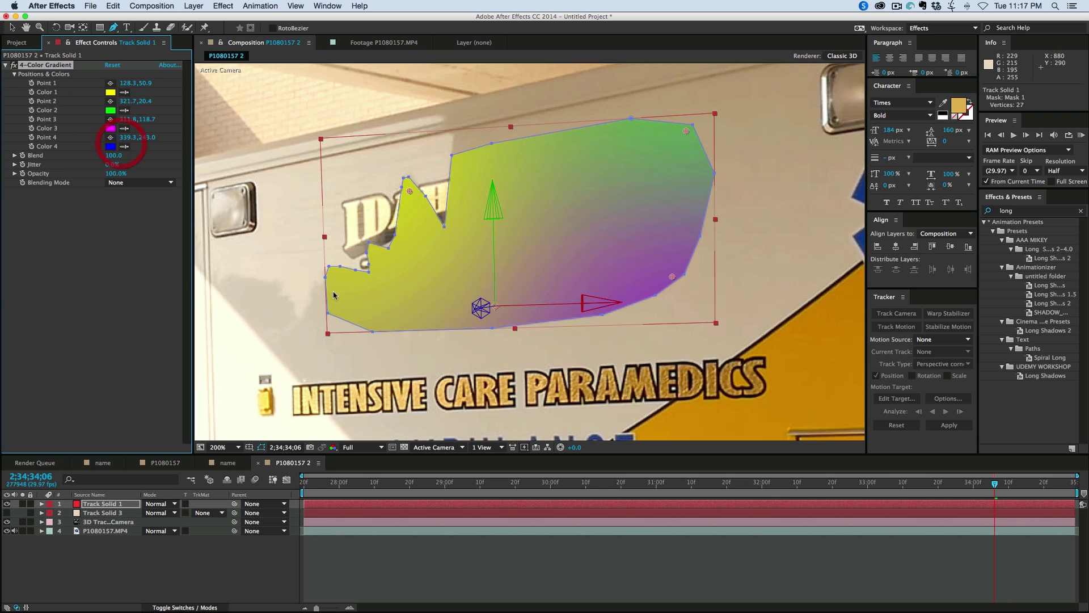
click(110, 138)
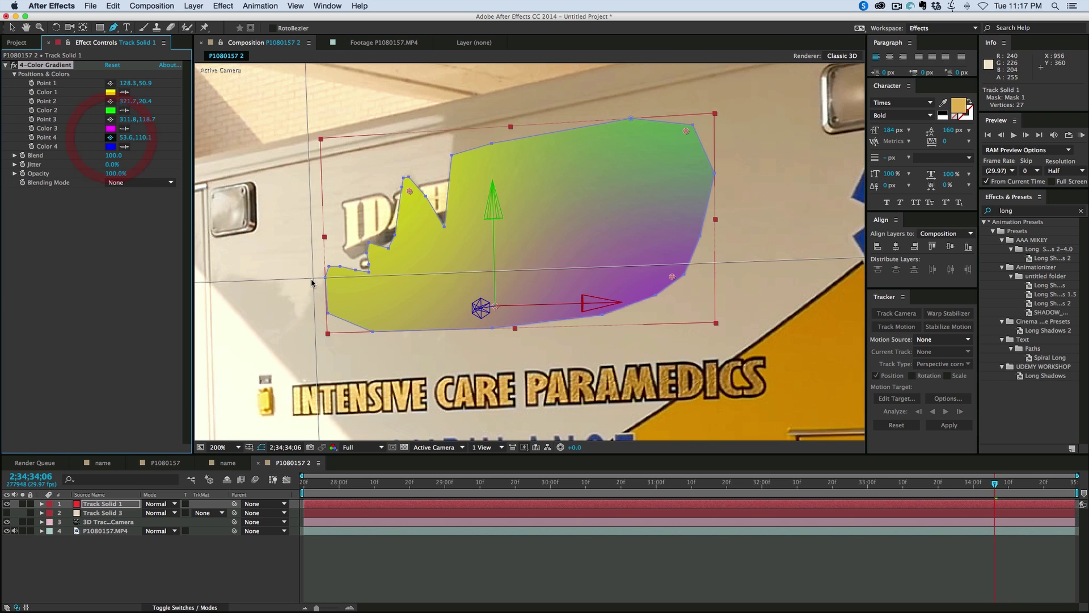
click(353, 317)
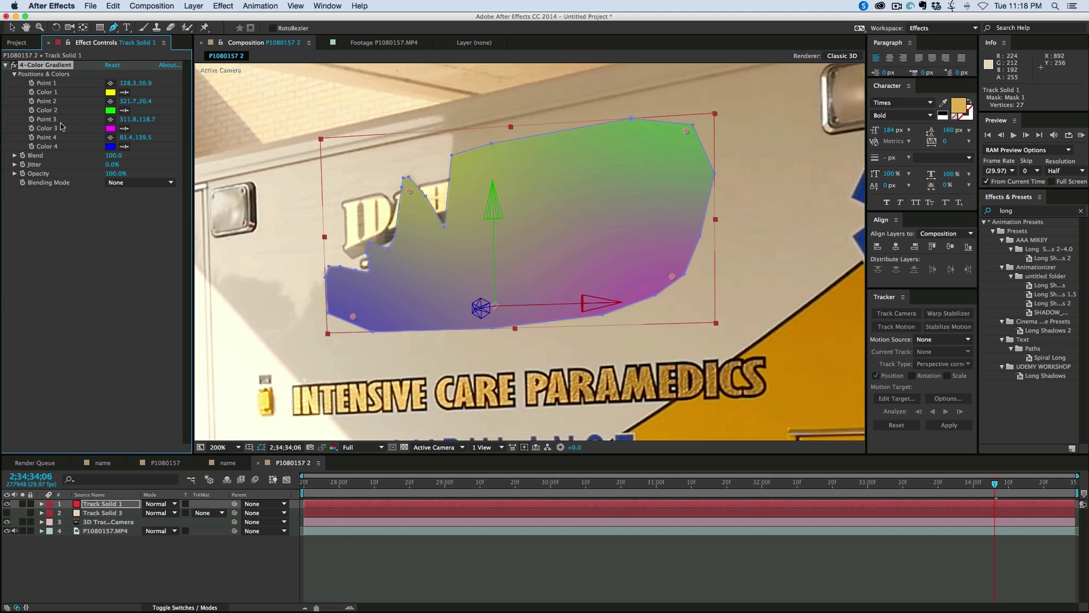
Set all four gradient colors by sampling the ambulance's shaded paint just outside the mask near each matching point.
click(124, 93)
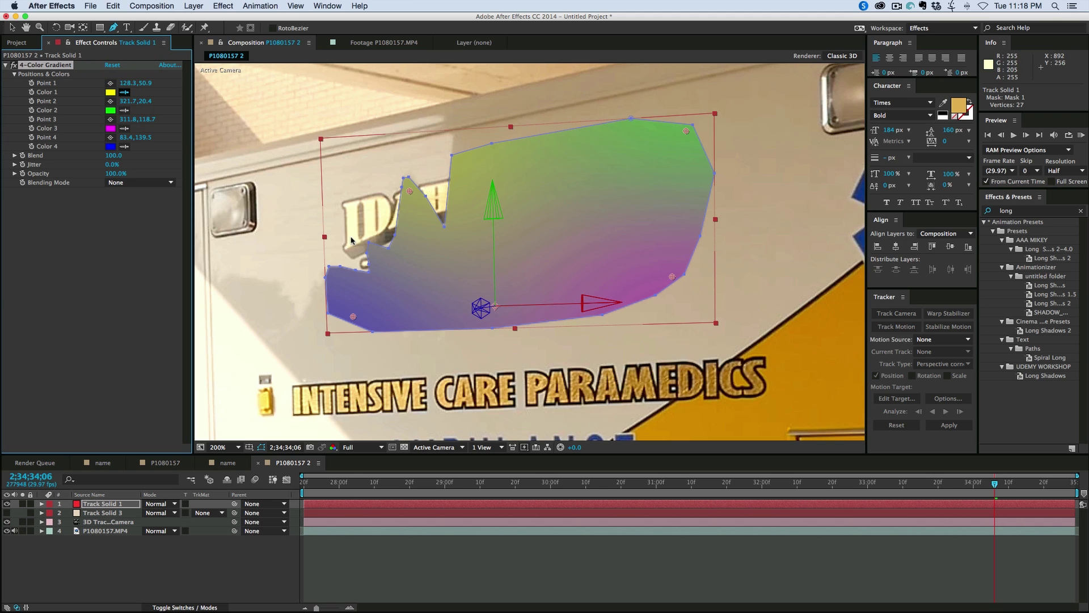
click(316, 296)
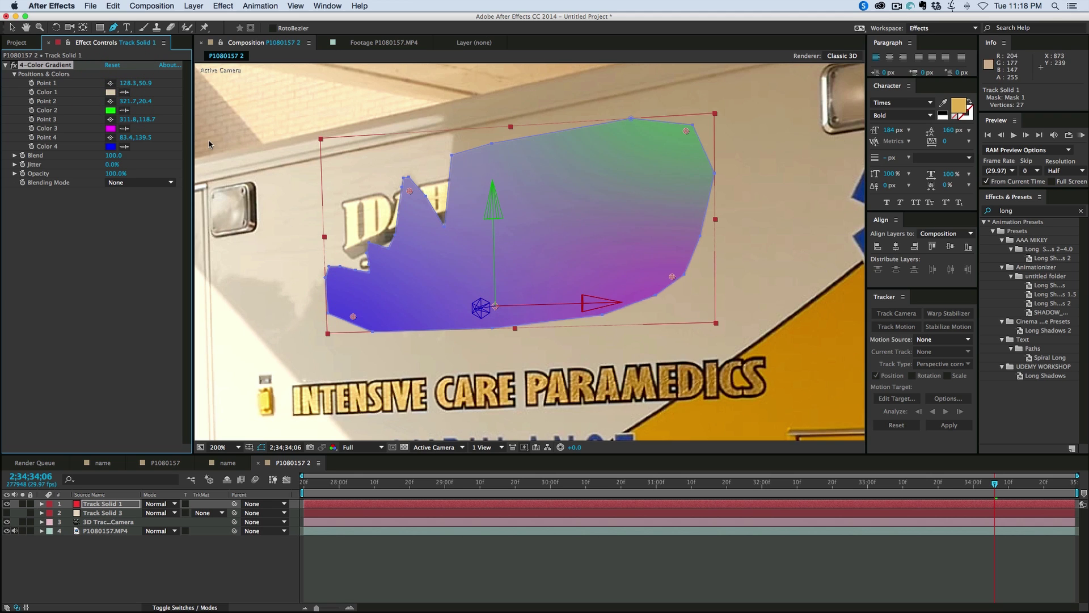
click(124, 111)
click(698, 122)
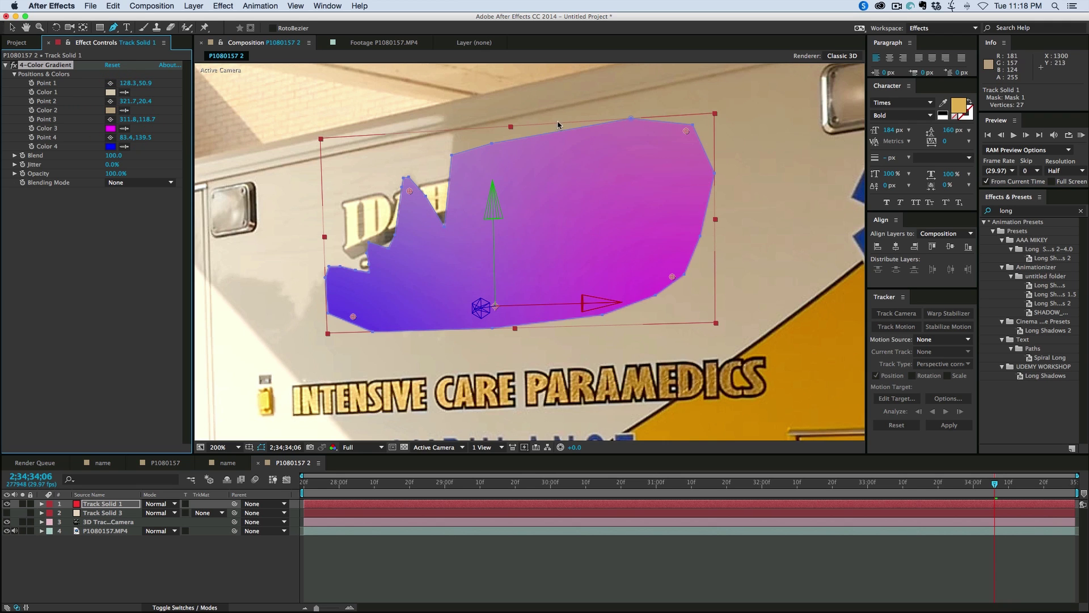
click(125, 128)
click(693, 297)
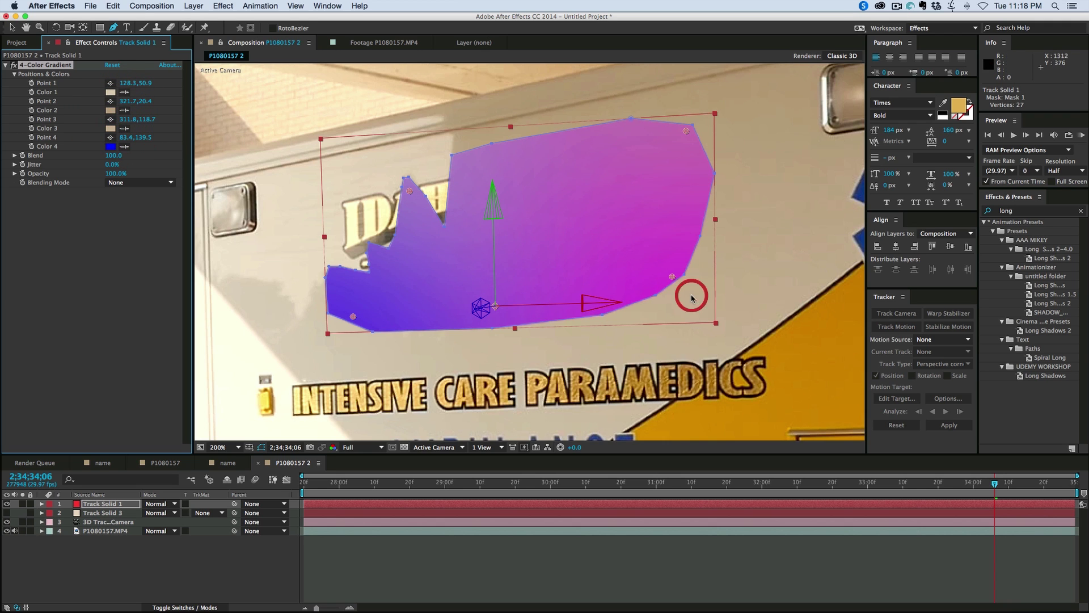
click(124, 147)
click(347, 334)
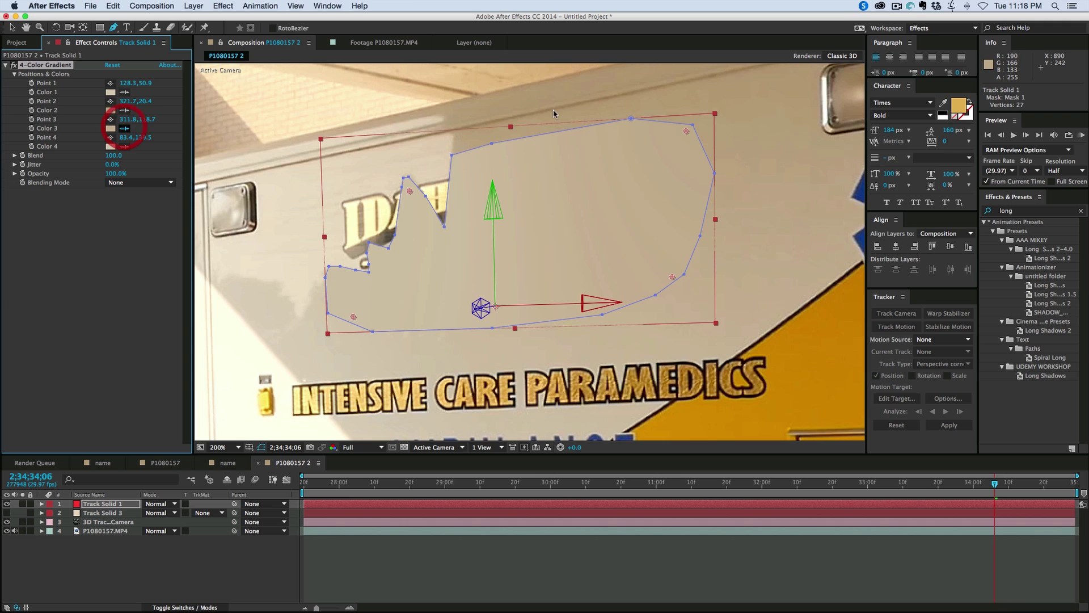
Move gradient Point 2 to about 309,38 and Point 3 to 298,138, and set the gradient's Blend to 61.
drag(686, 131, 667, 158)
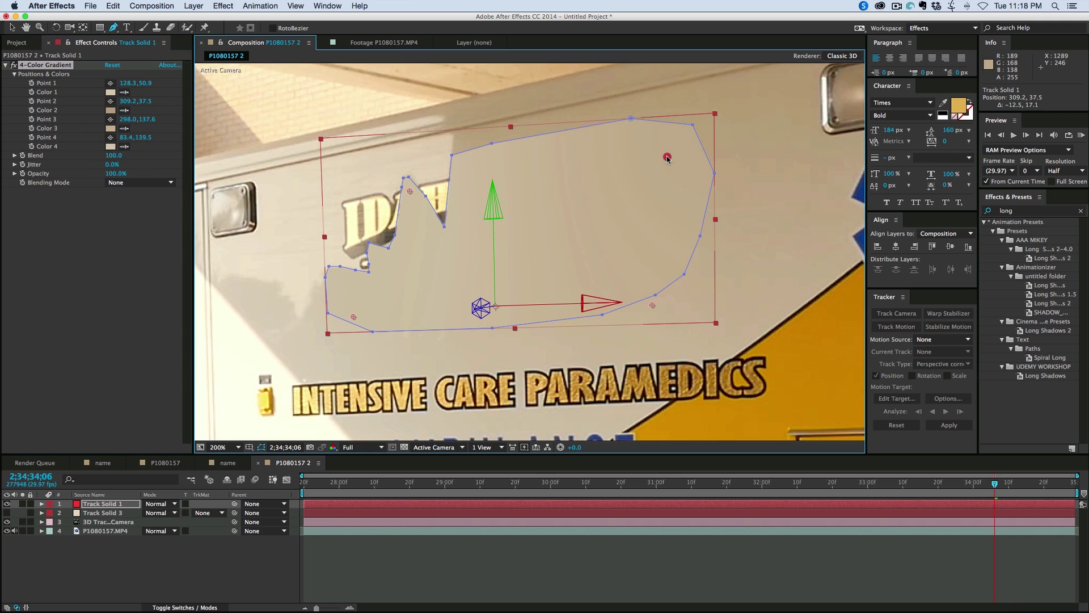
click(97, 156)
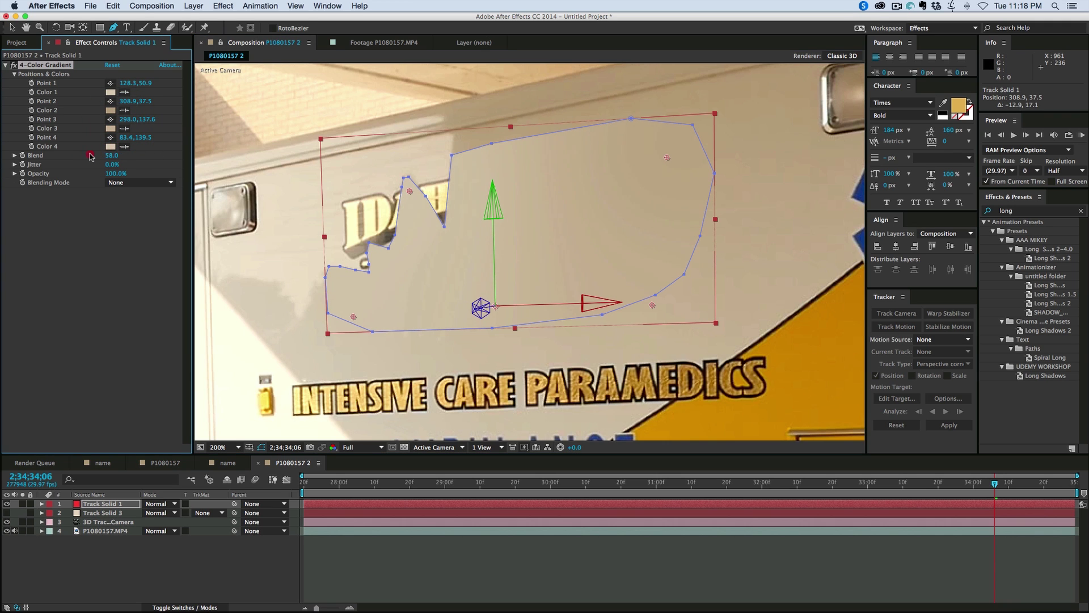
click(612, 554)
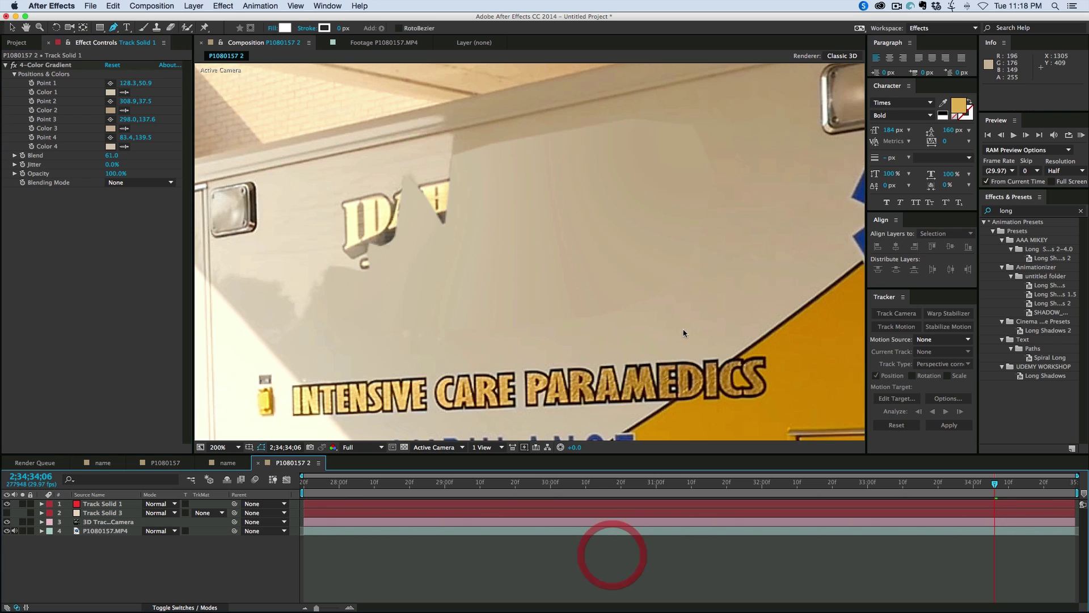
Move gradient Point 1 to about 174,33 on Track Solid 1 and resample Color 1 from the shaded paint just above it.
click(110, 83)
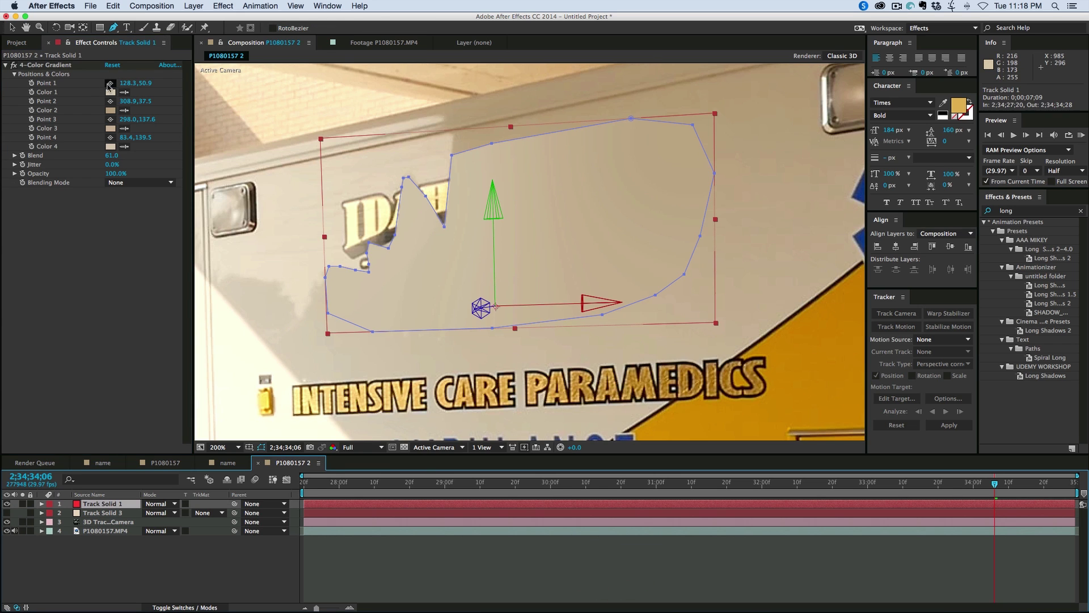
click(478, 159)
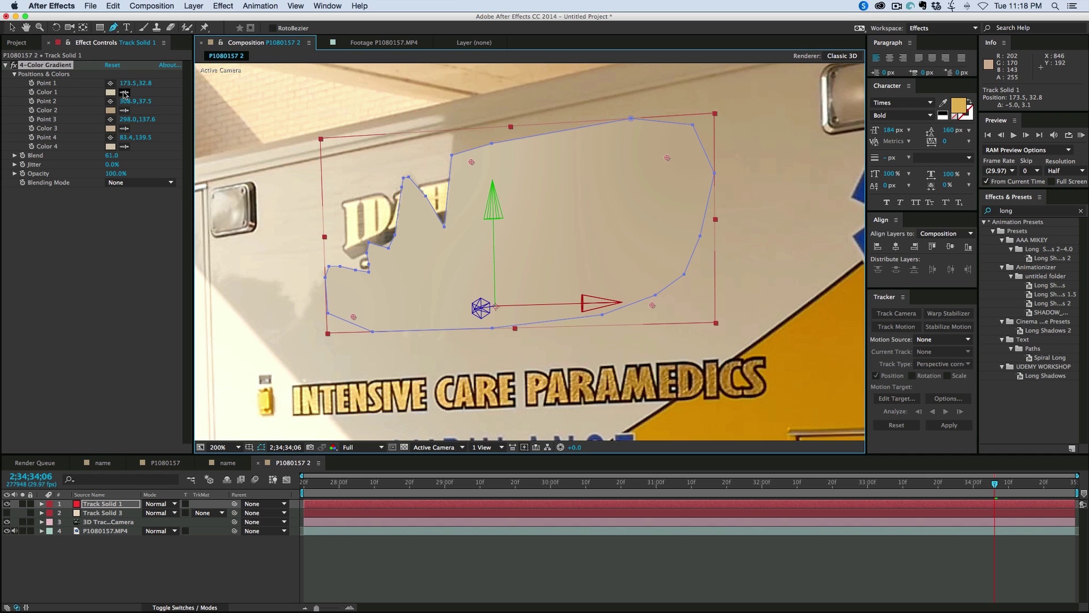
click(125, 94)
click(466, 145)
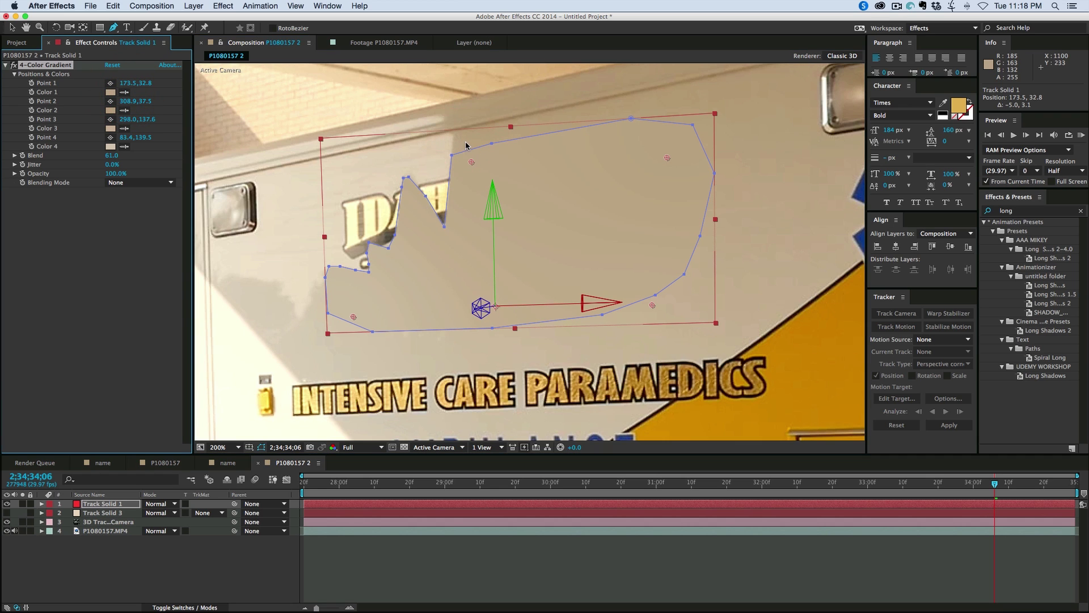
click(483, 571)
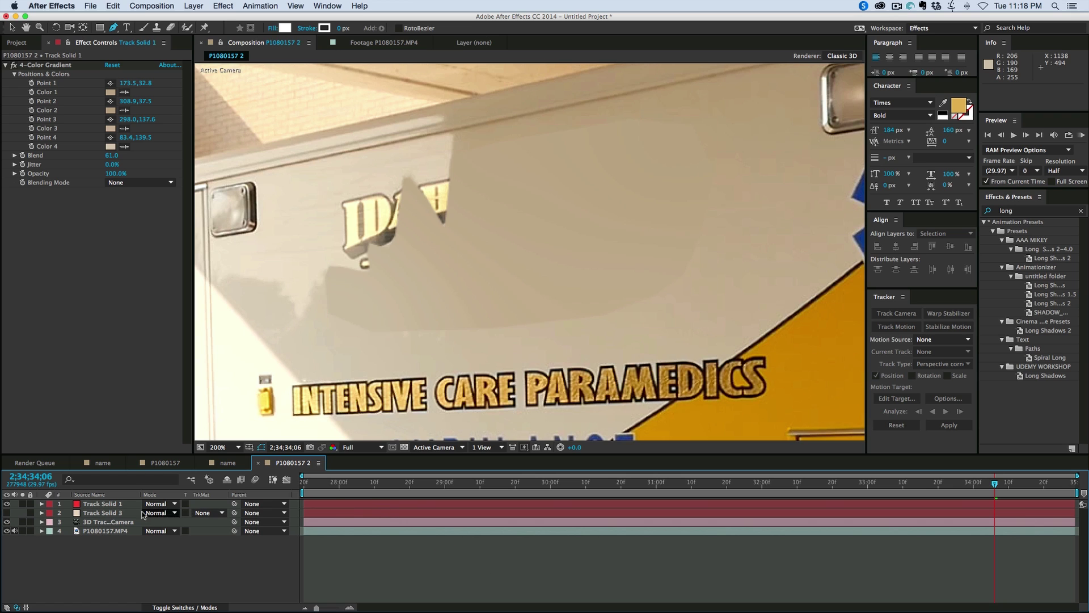
Use the Mask Feather Tool on Track Solid 1 to pull a soft outer feather from the mask's lower edge.
click(102, 504)
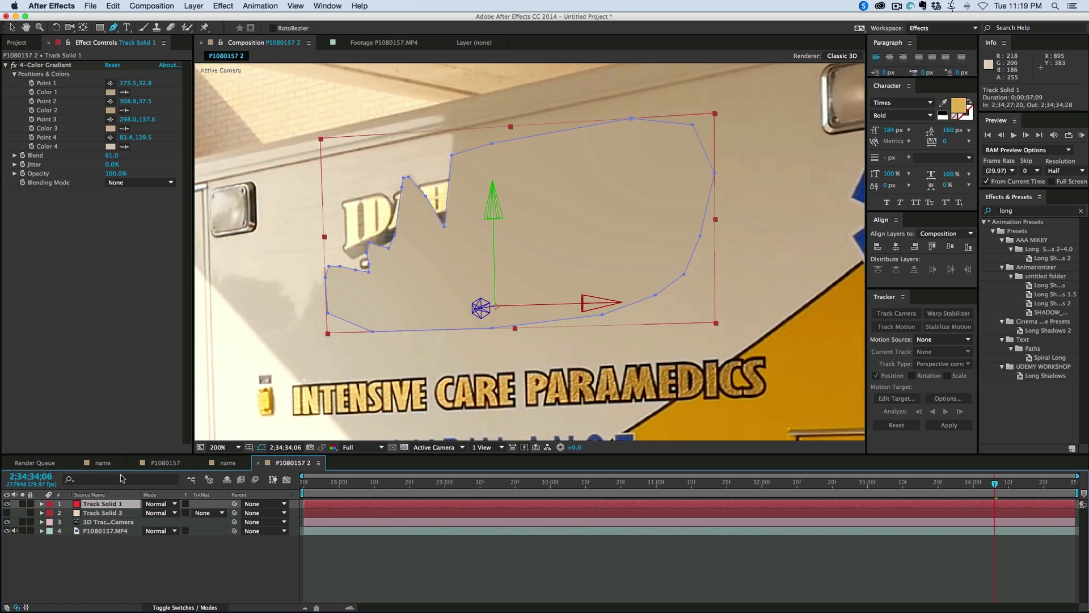
drag(113, 27, 166, 77)
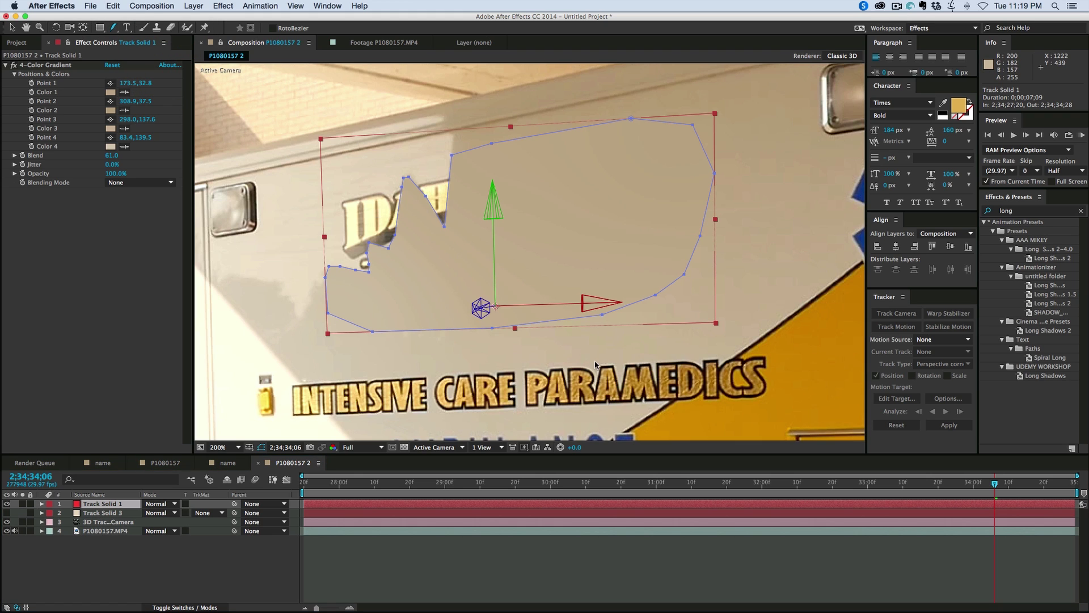
click(41, 504)
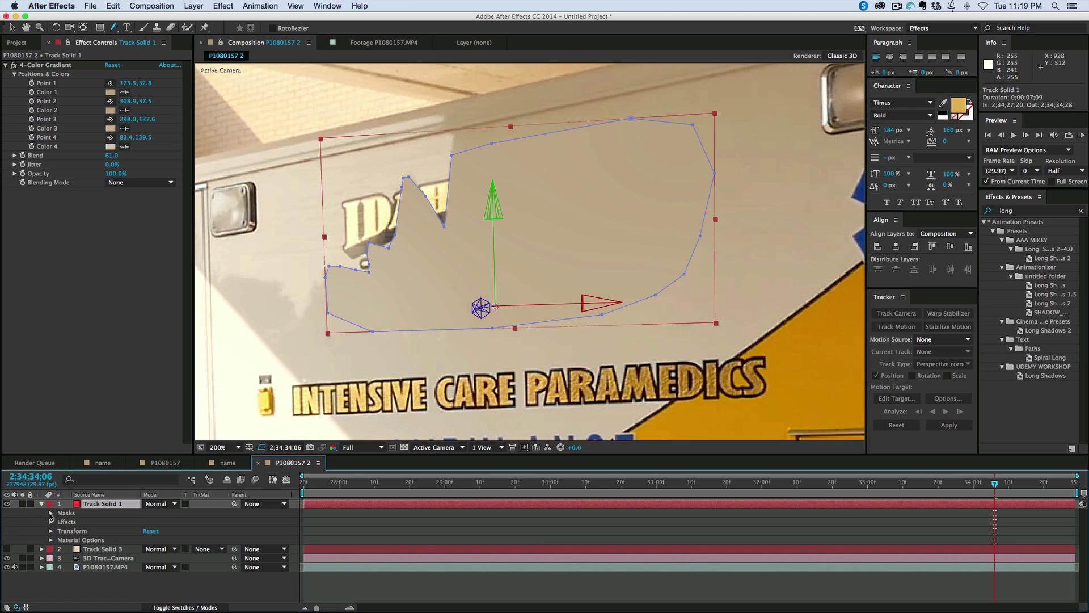
click(42, 504)
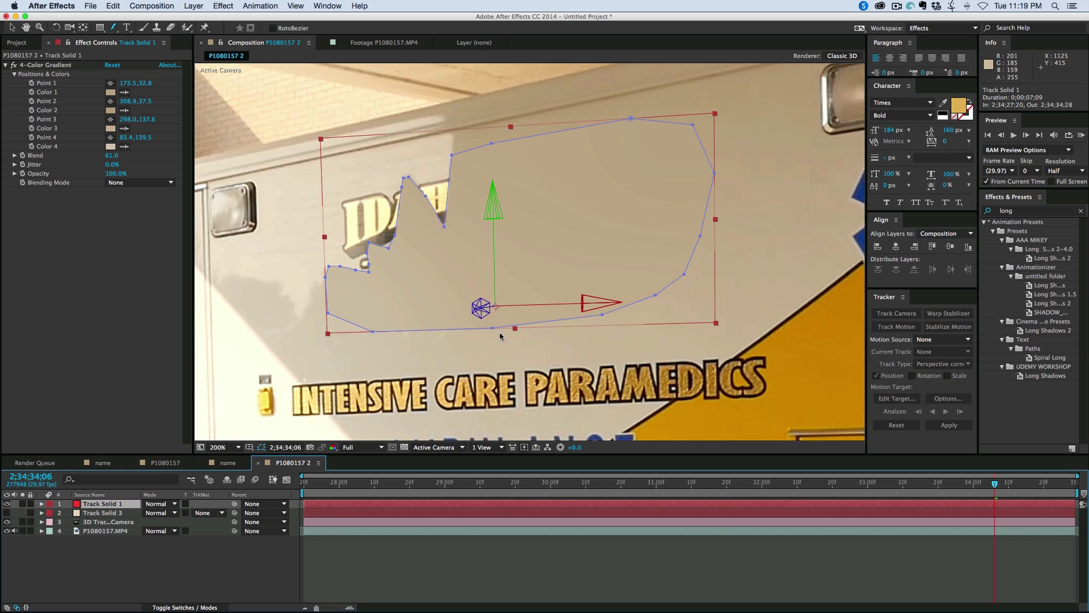
click(603, 316)
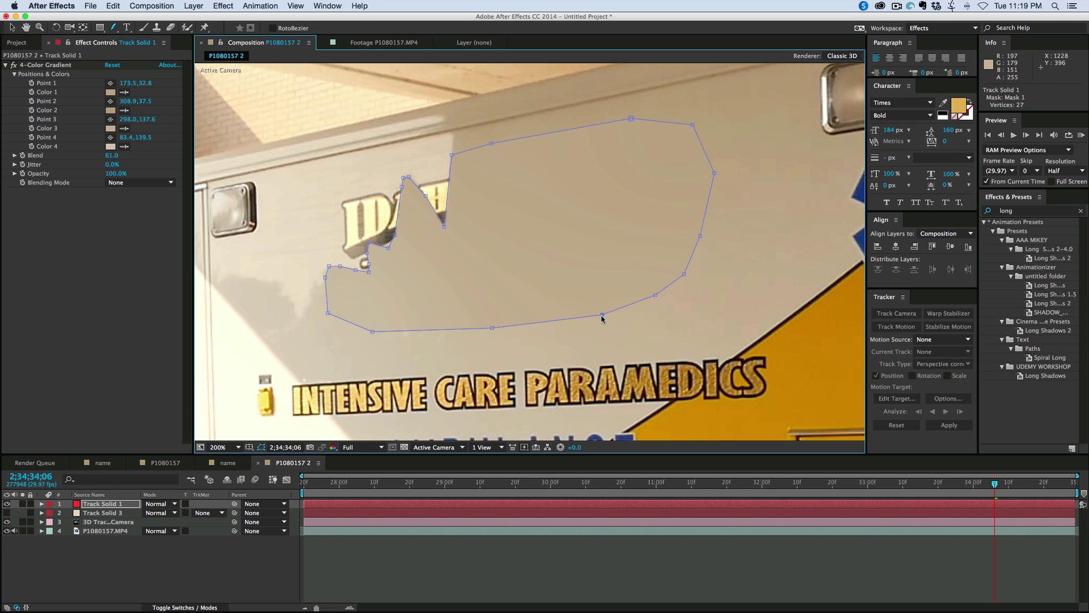
drag(602, 315, 610, 344)
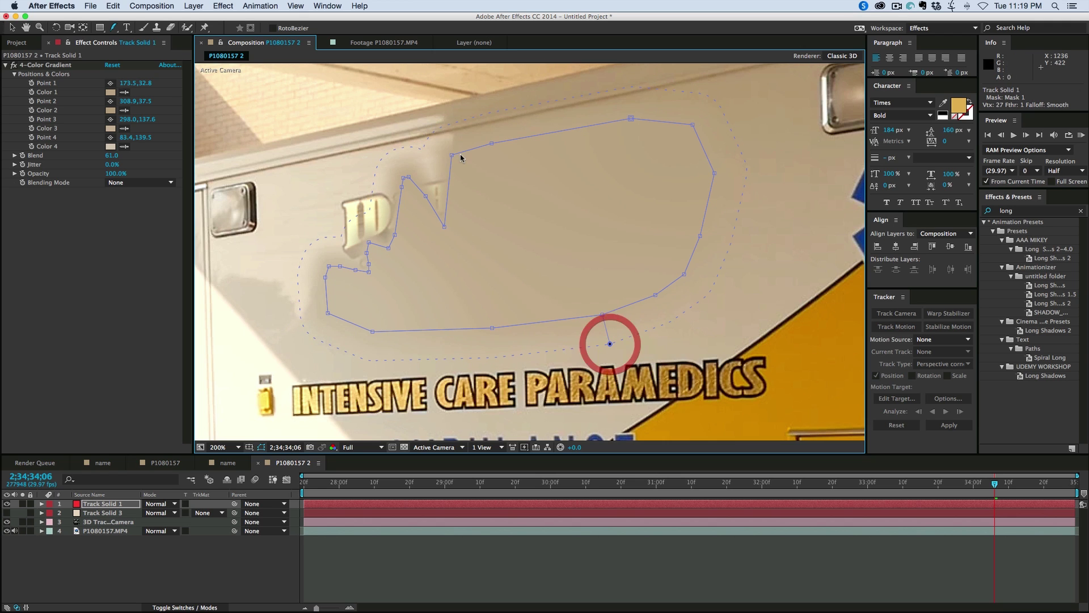
Add feather points along the mask's top edge and jagged shadow edge, keeping the feather tight beside the sunlit paint.
click(505, 116)
drag(505, 120, 504, 118)
drag(396, 161, 451, 158)
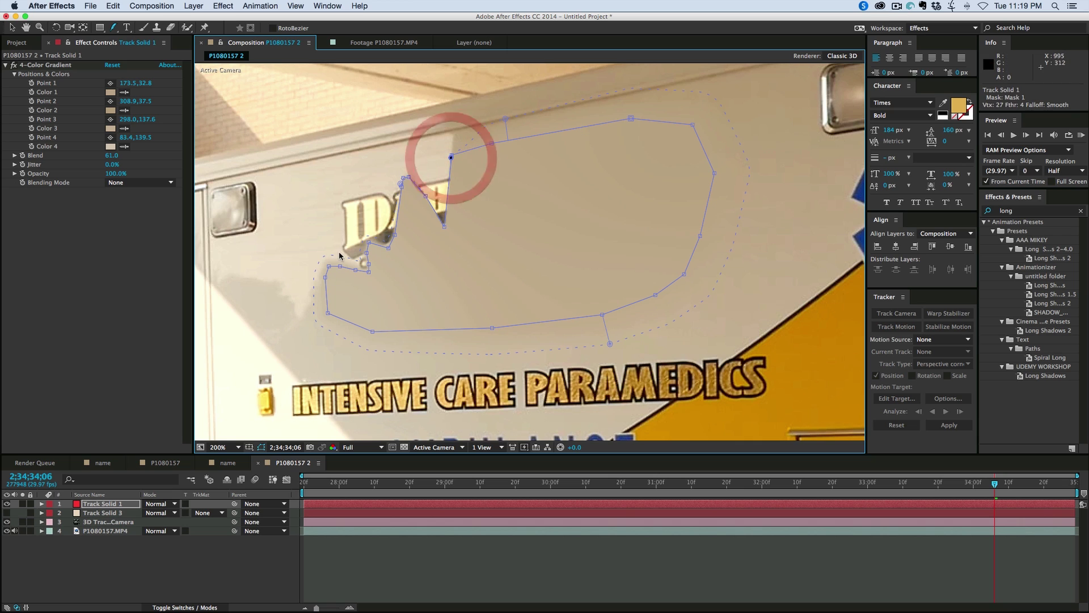
drag(334, 263, 333, 254)
click(450, 565)
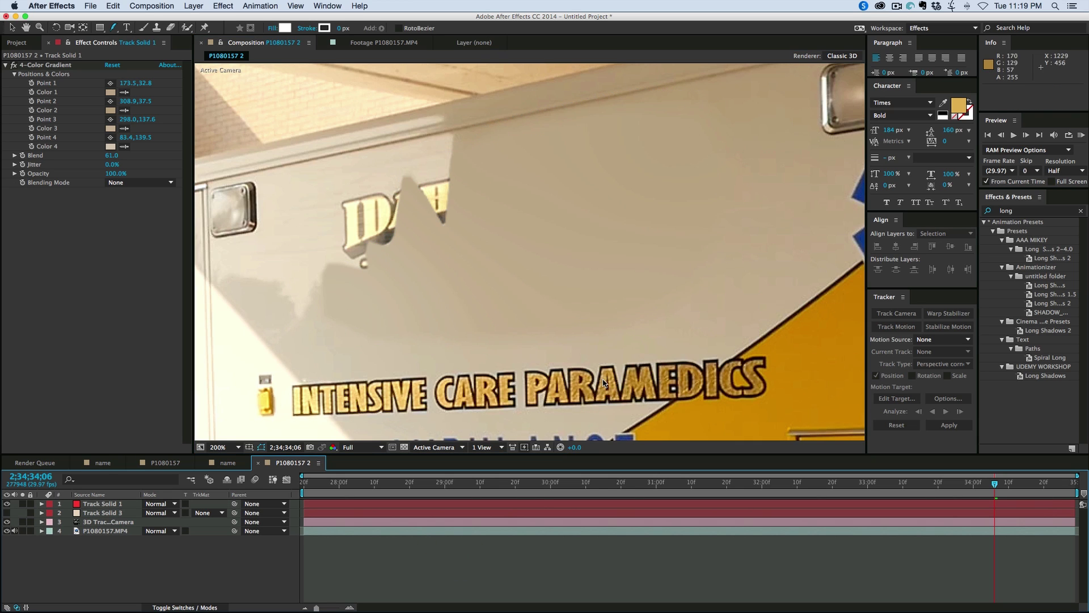
Extend Track Solid 1's feather farther below the mask's lower edge, down to the INTENSIVE CARE PARAMEDICS lettering.
click(103, 504)
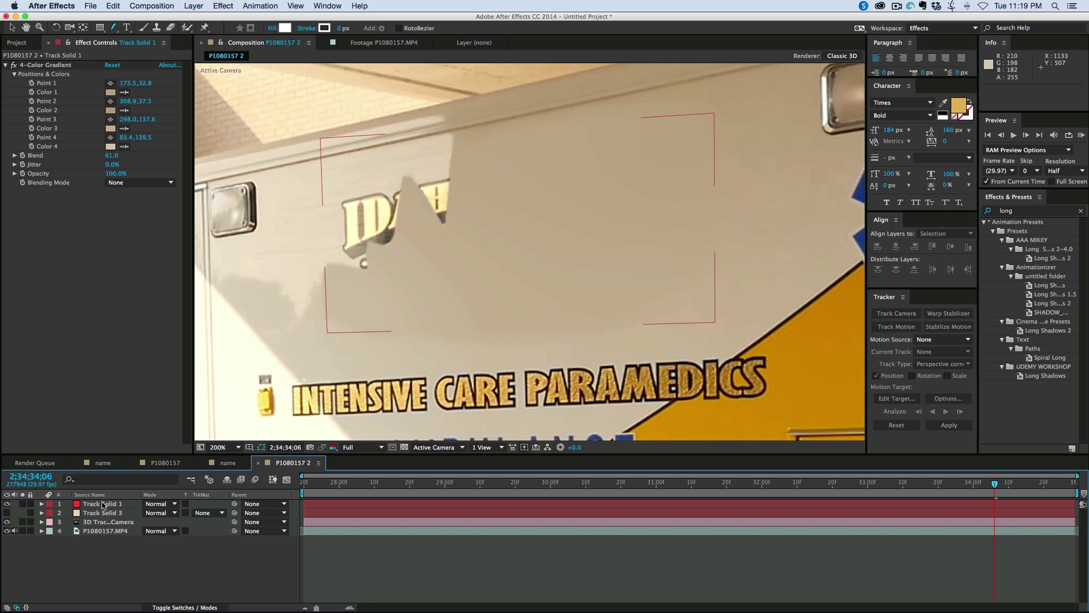
click(103, 504)
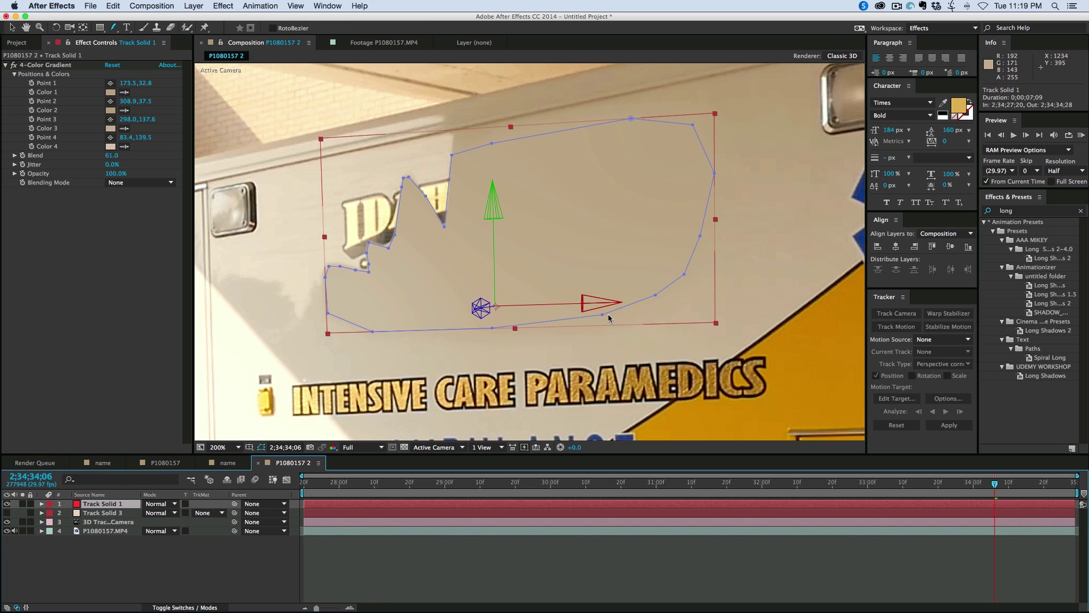
drag(603, 314, 555, 381)
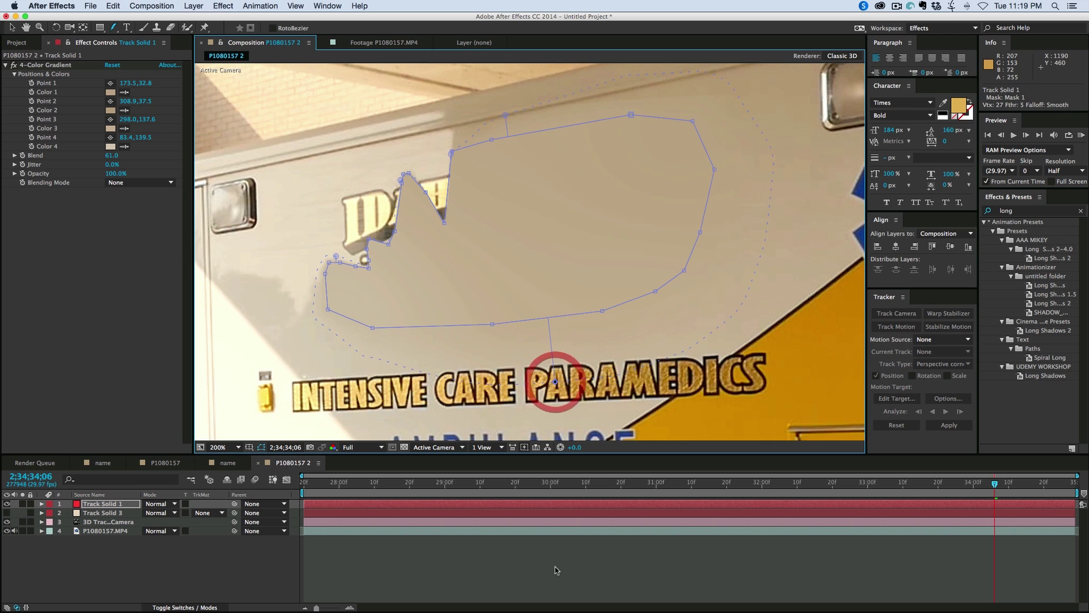
click(556, 570)
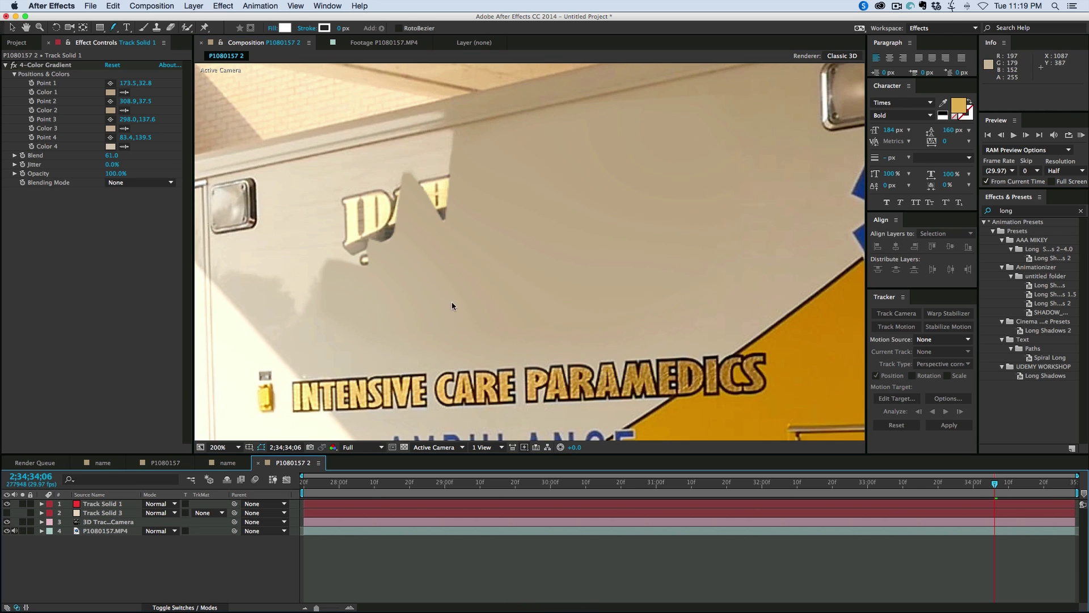
Pull two feather points outward from the lower-left corner of Track Solid 1's mask to soften that corner.
click(369, 503)
click(374, 327)
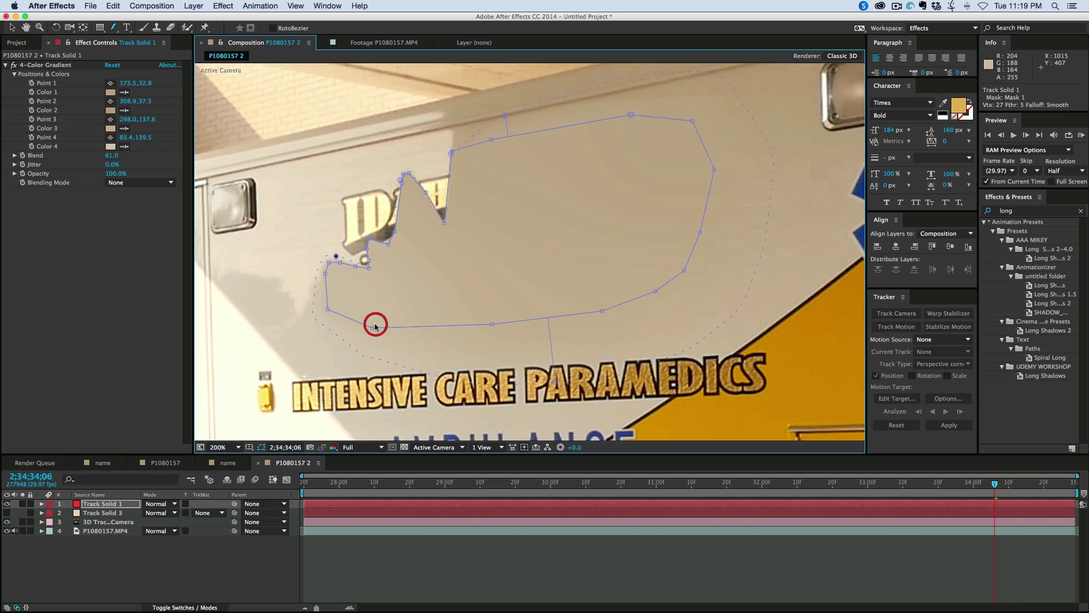
drag(327, 310, 296, 359)
drag(294, 289, 294, 309)
click(469, 549)
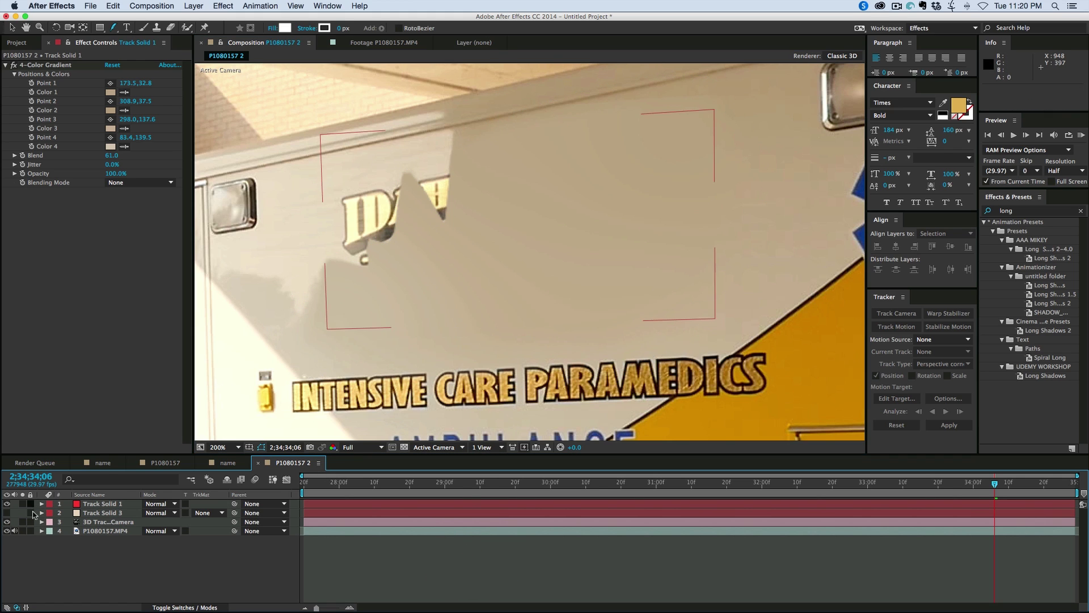
Show Track Solid 3 and draw a closed eight-point pen mask on it around the remaining sunlit lettering.
click(100, 513)
click(6, 512)
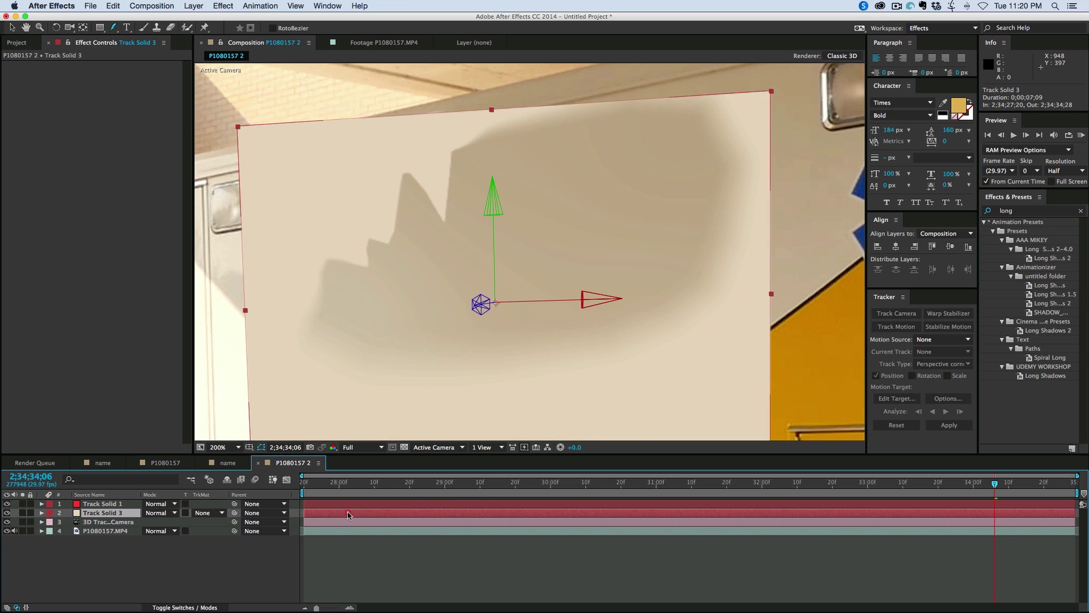
click(117, 30)
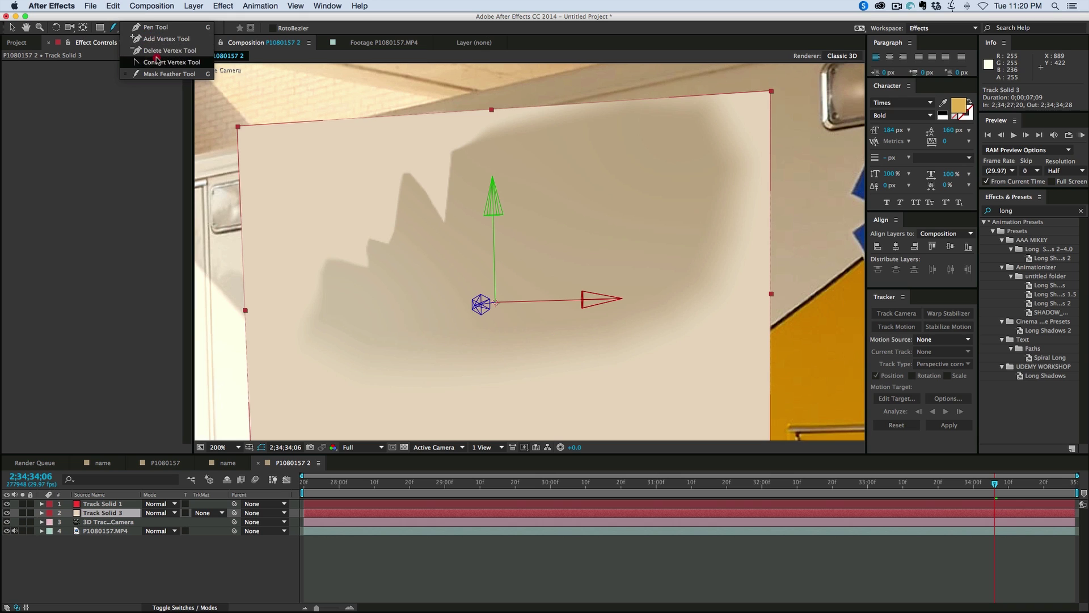
click(160, 39)
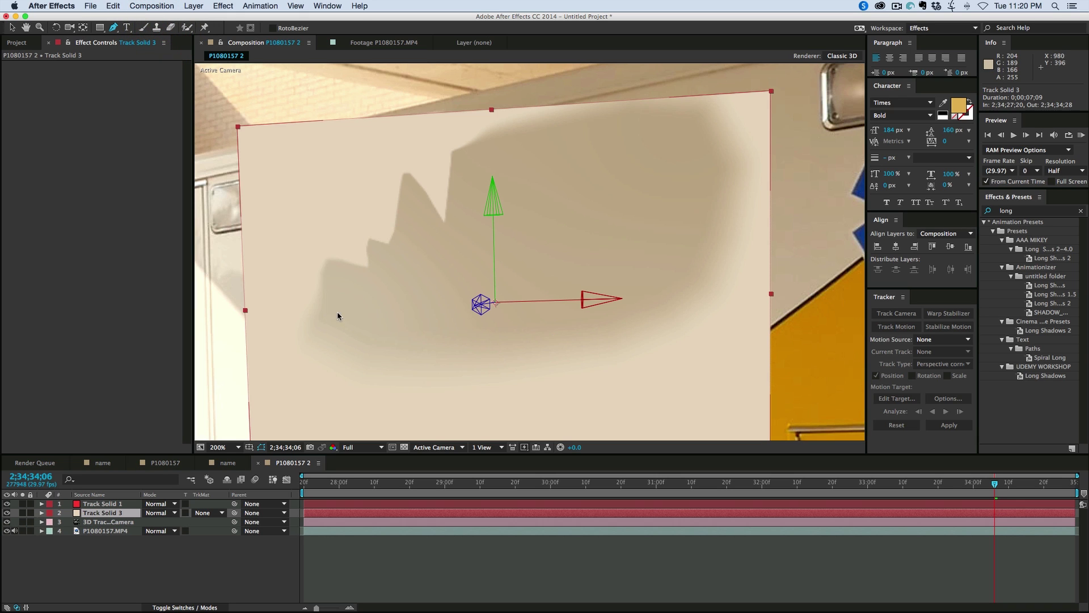
click(329, 295)
click(457, 292)
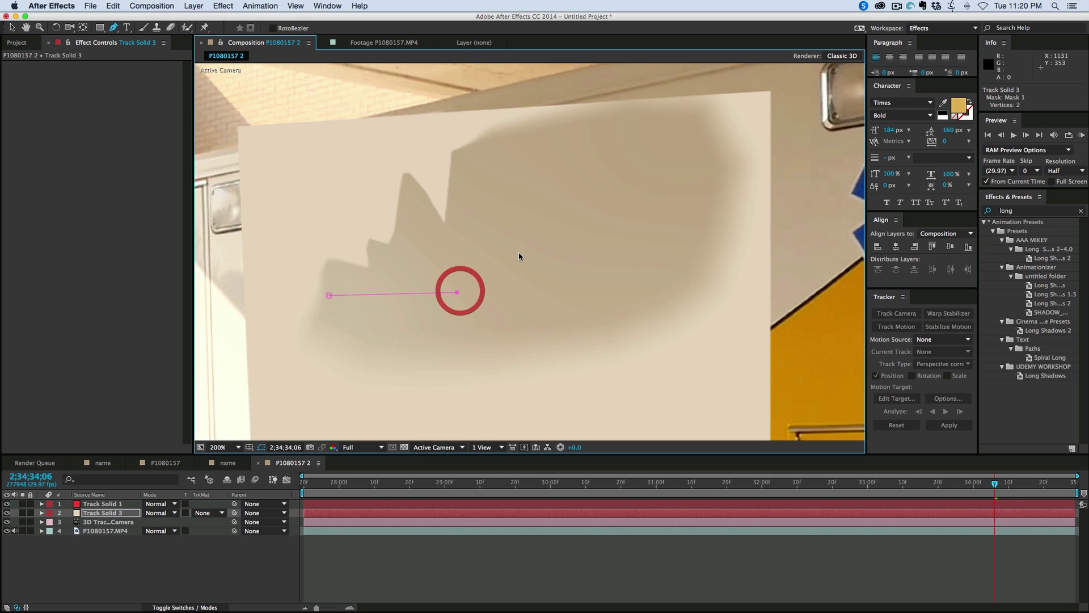
click(519, 253)
click(492, 190)
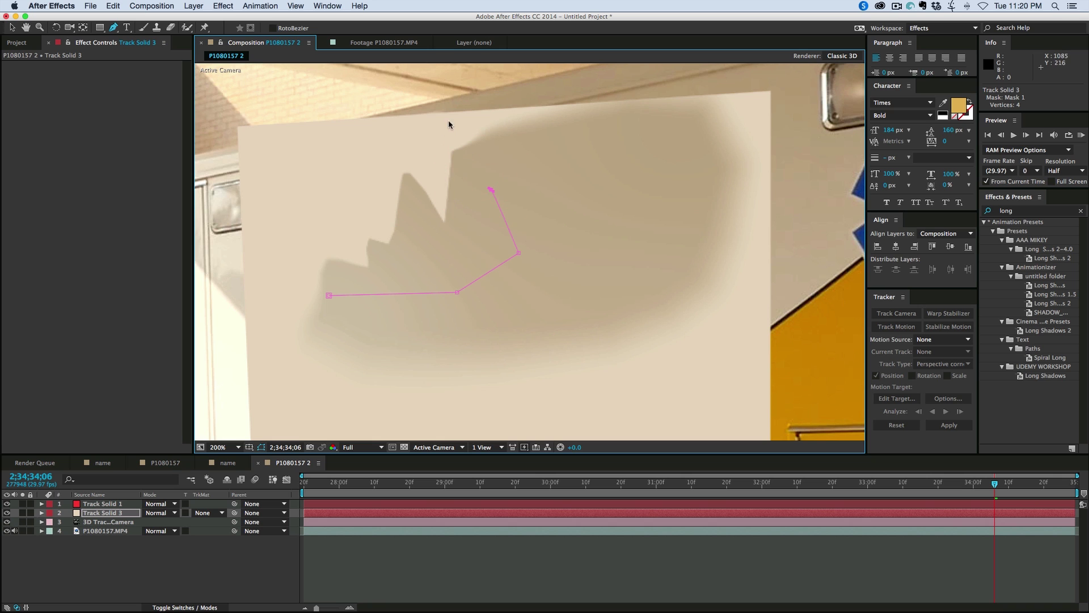
click(426, 143)
click(334, 145)
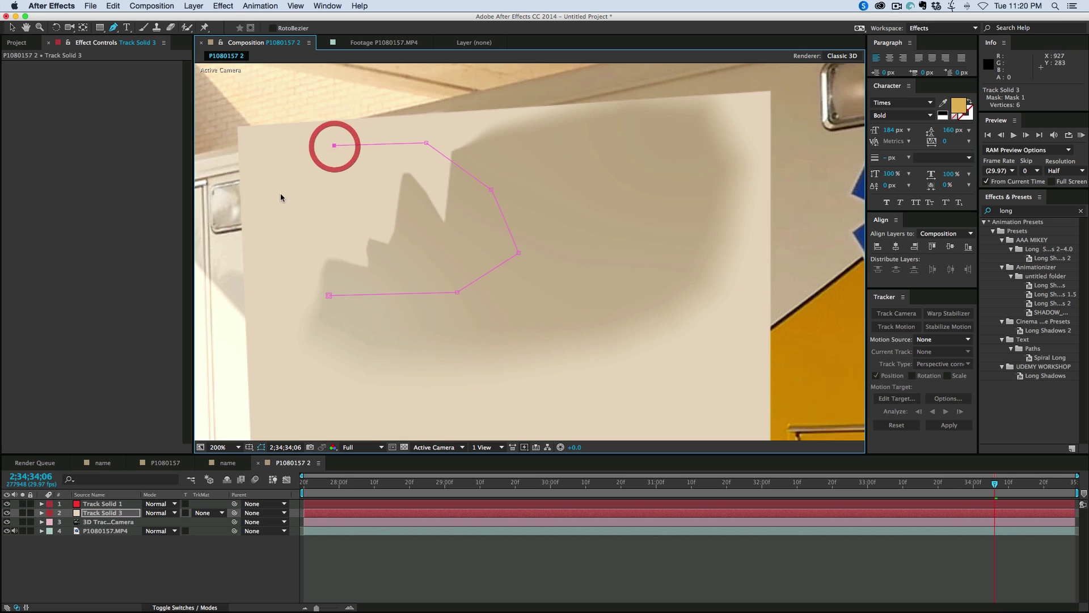
click(280, 194)
click(299, 288)
click(329, 295)
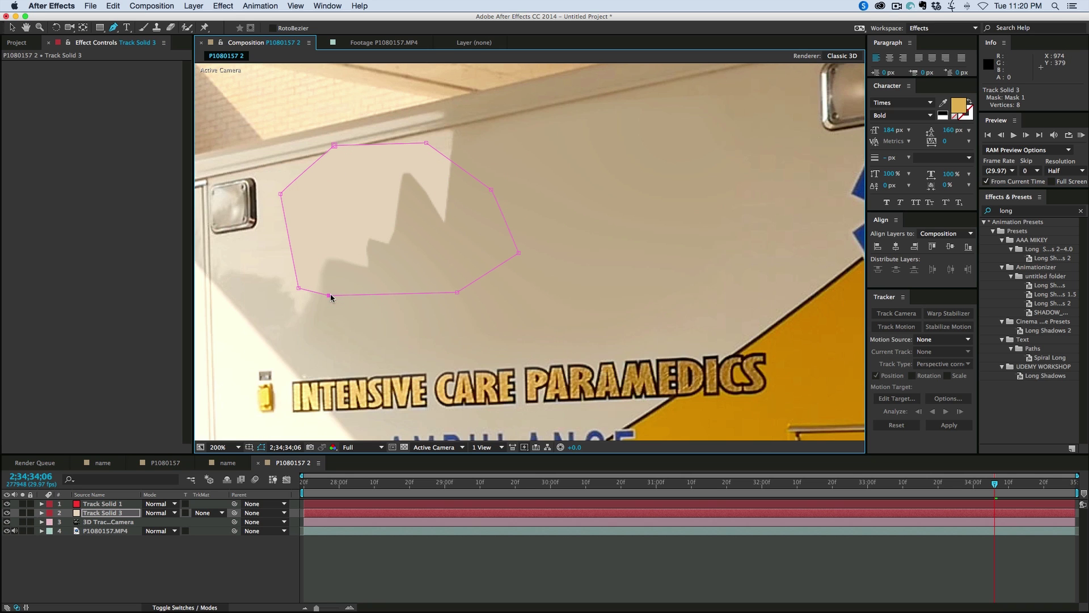
Pull the upper and upper-left vertices of Track Solid 3's mask inward so the edge stays below the ambulance's roof trim.
drag(334, 146, 363, 163)
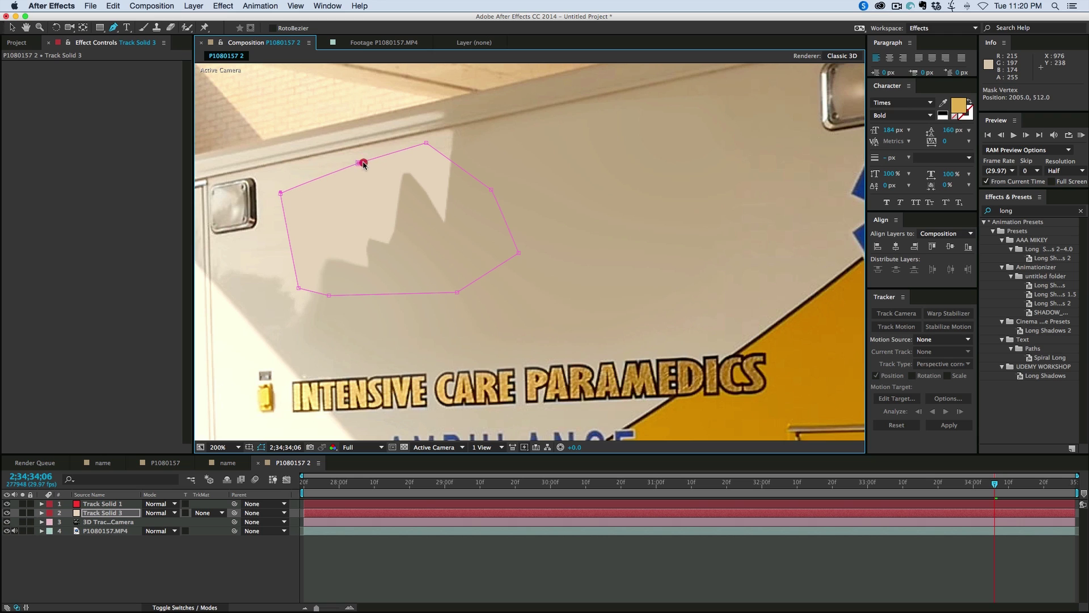
click(429, 147)
drag(430, 149, 439, 155)
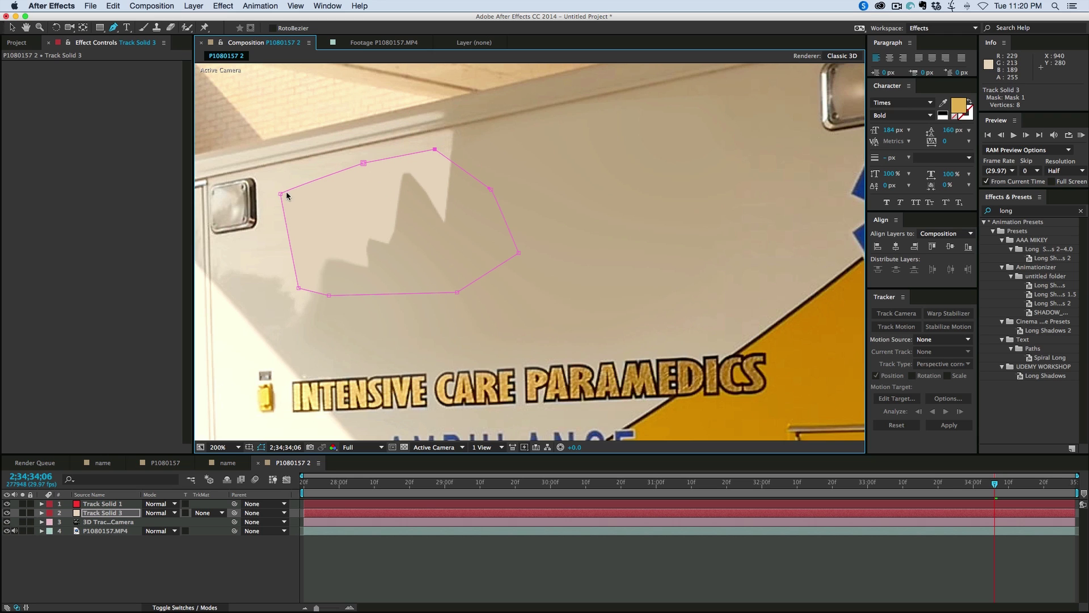
drag(280, 194, 307, 190)
key(super+z)
drag(281, 195, 321, 183)
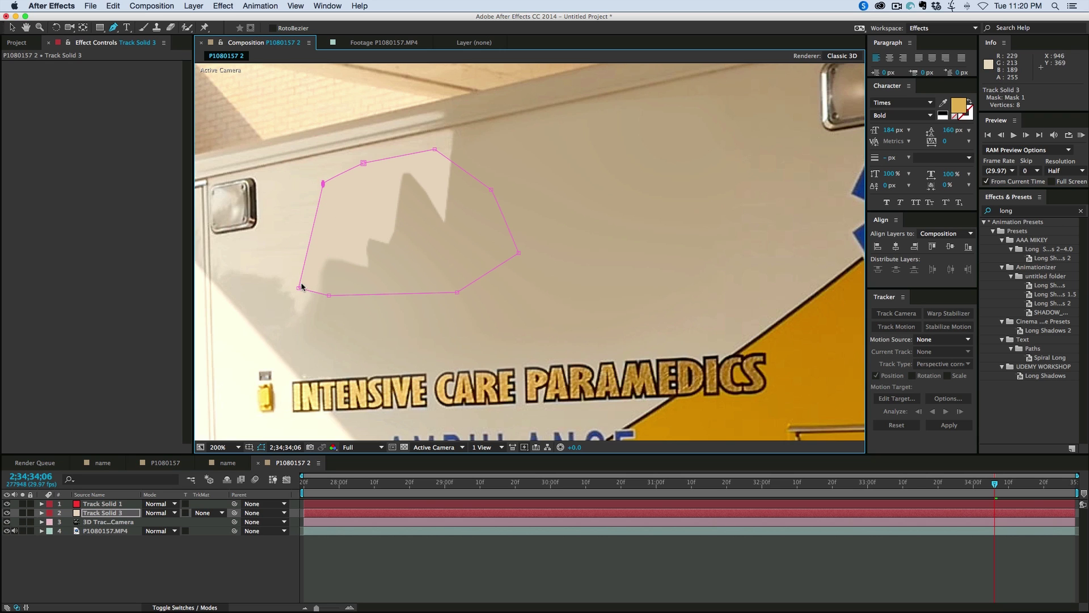
Feather Track Solid 3's mask outward from its lower-left corner and narrow the feather to a radius of about 5.5 at the top vertex.
click(113, 26)
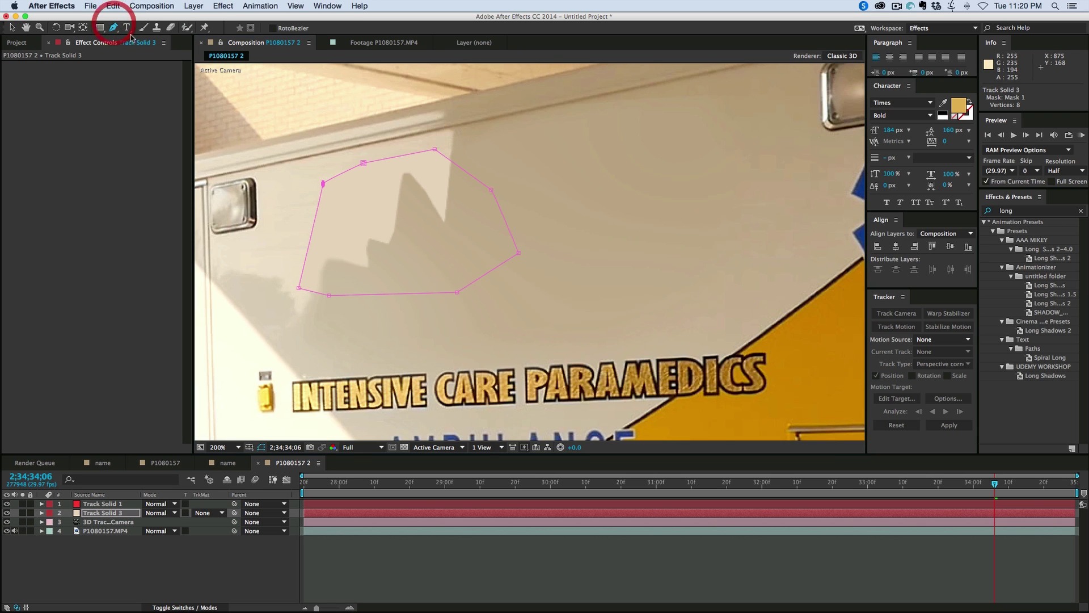
click(158, 38)
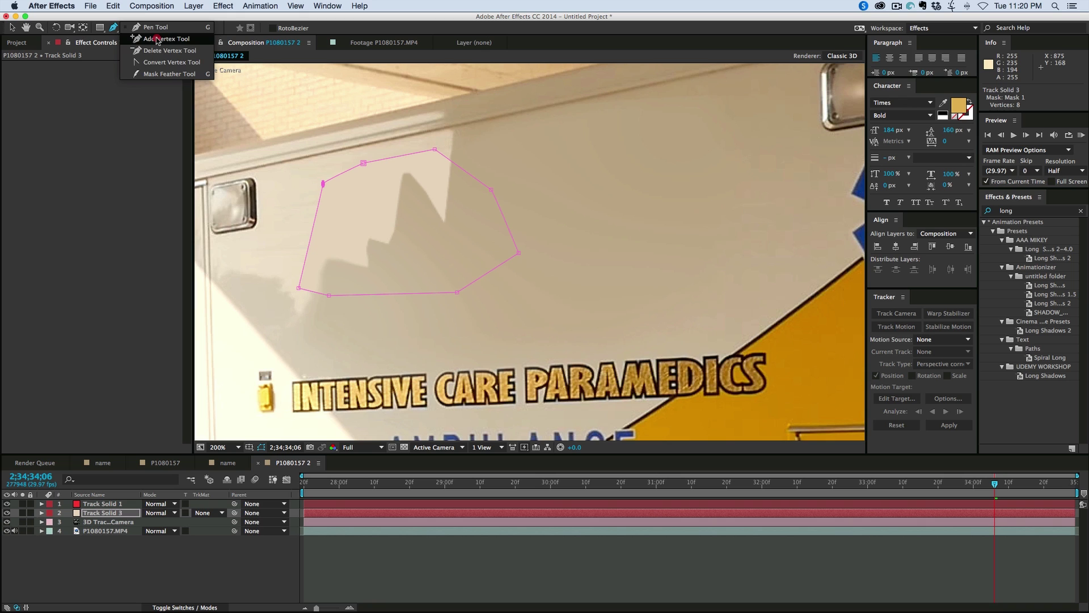
click(164, 72)
drag(299, 291, 282, 306)
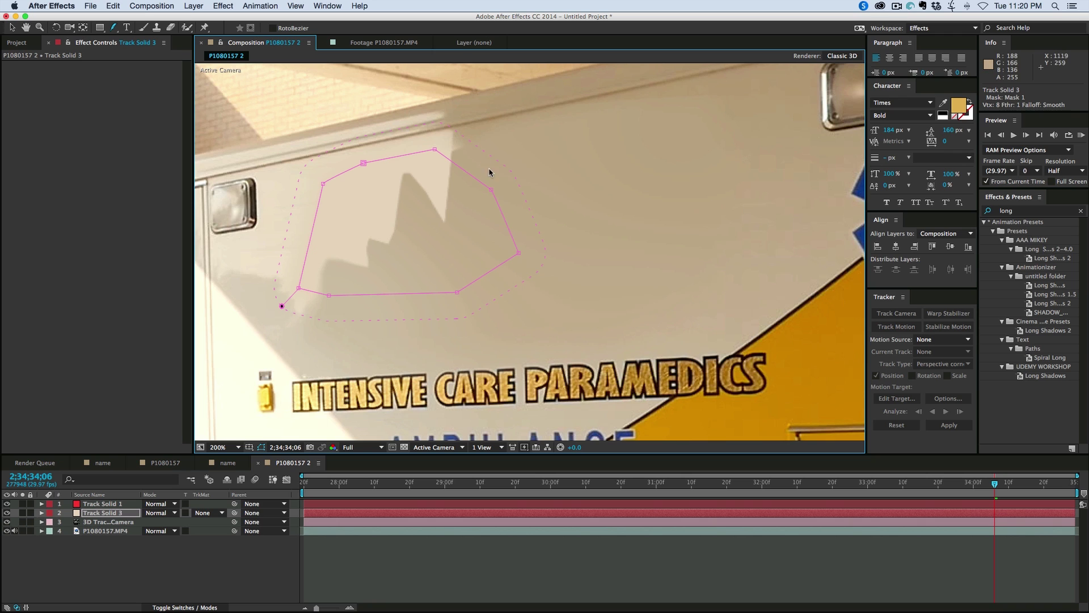
drag(485, 156, 438, 145)
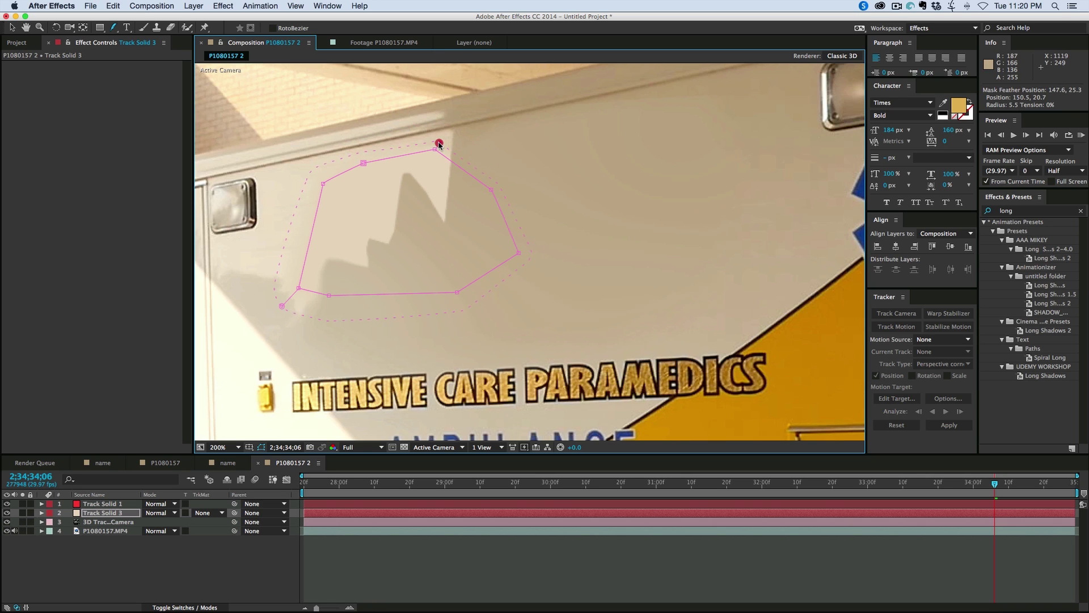
click(363, 573)
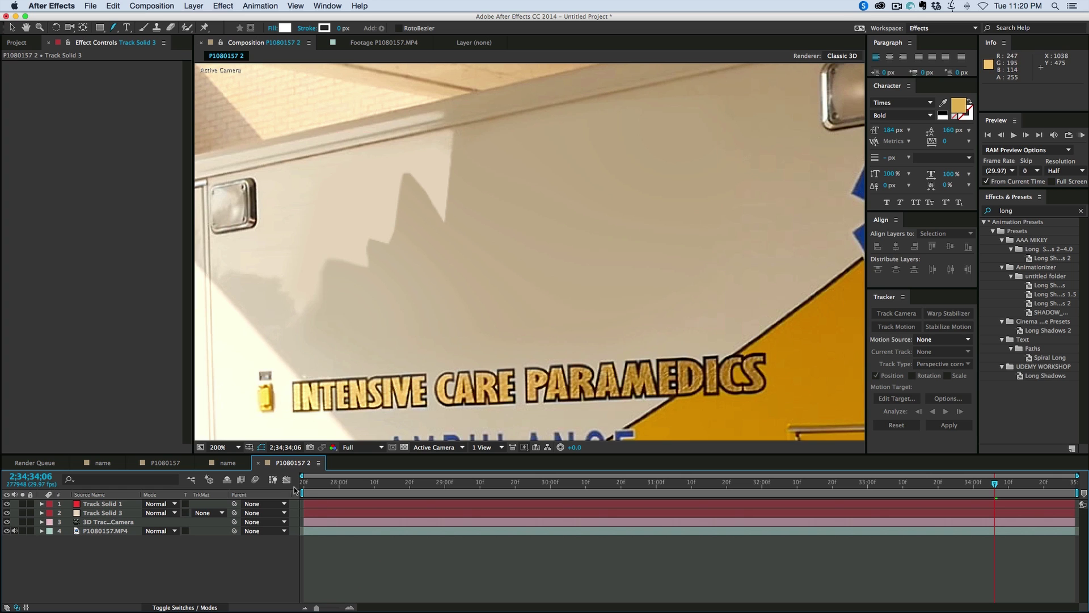
Add a tight feather point on Track Solid 1's mask beside the tallest peak of the jagged shadow edge.
click(437, 256)
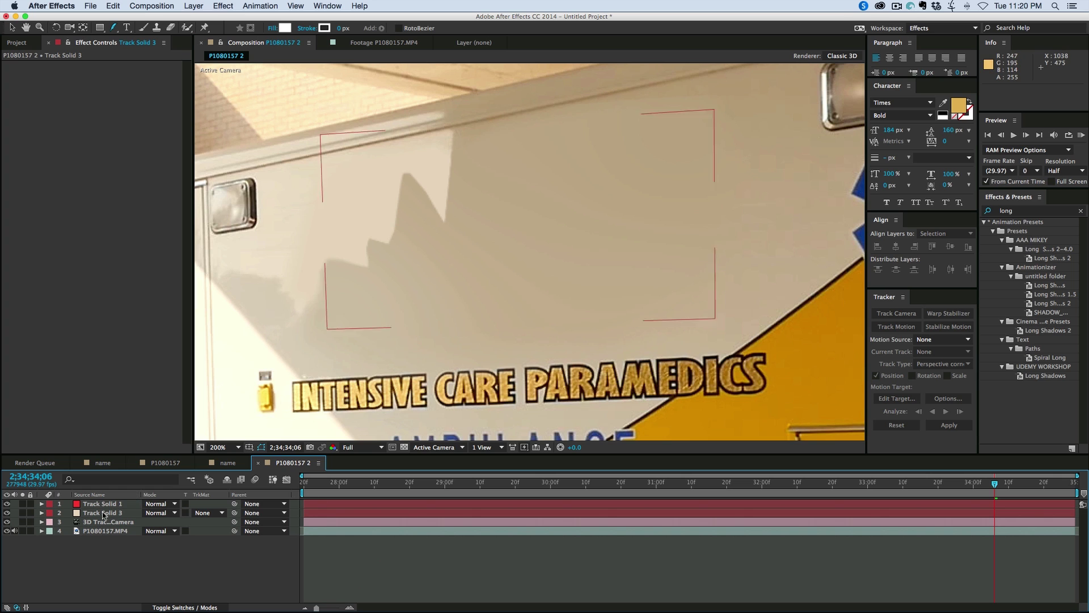
click(400, 178)
drag(401, 181, 399, 182)
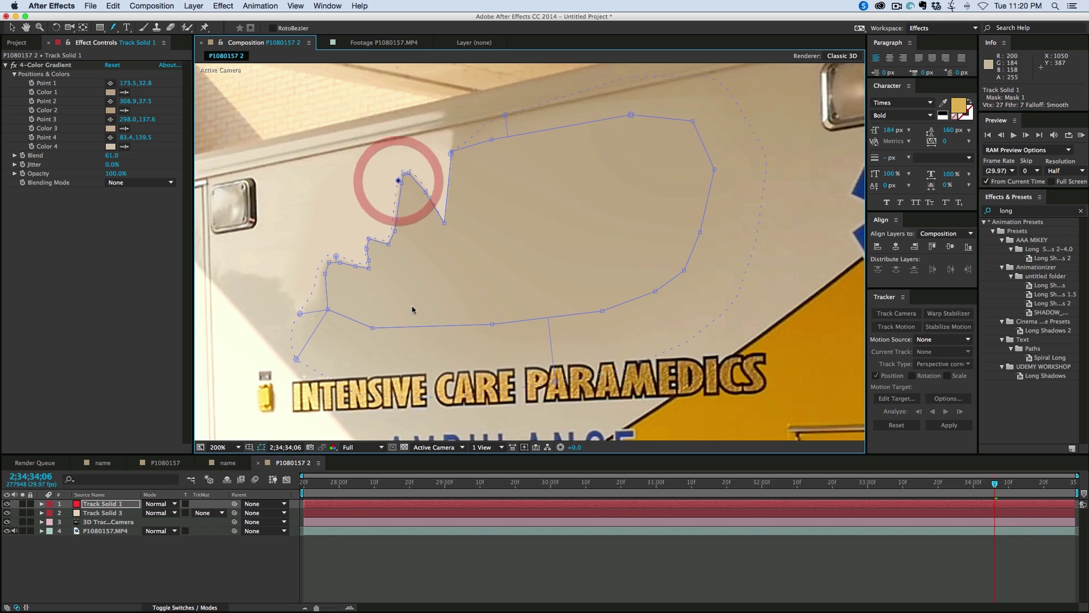
Play and scrub through the pan shot to check how the masked solids hold over the ambulance's side.
click(426, 553)
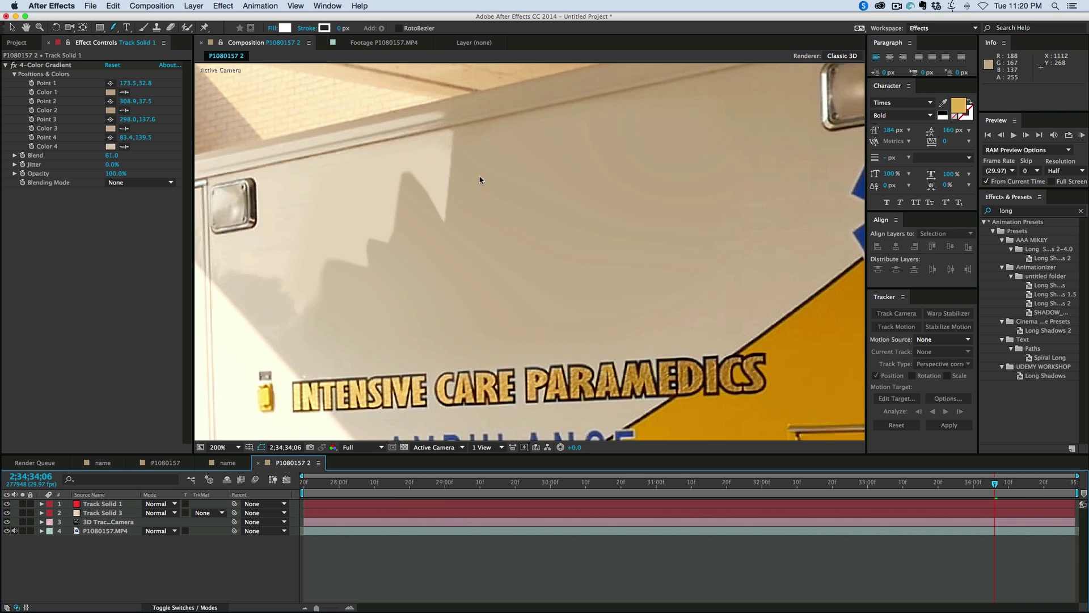
scroll(488, 179, down, 4)
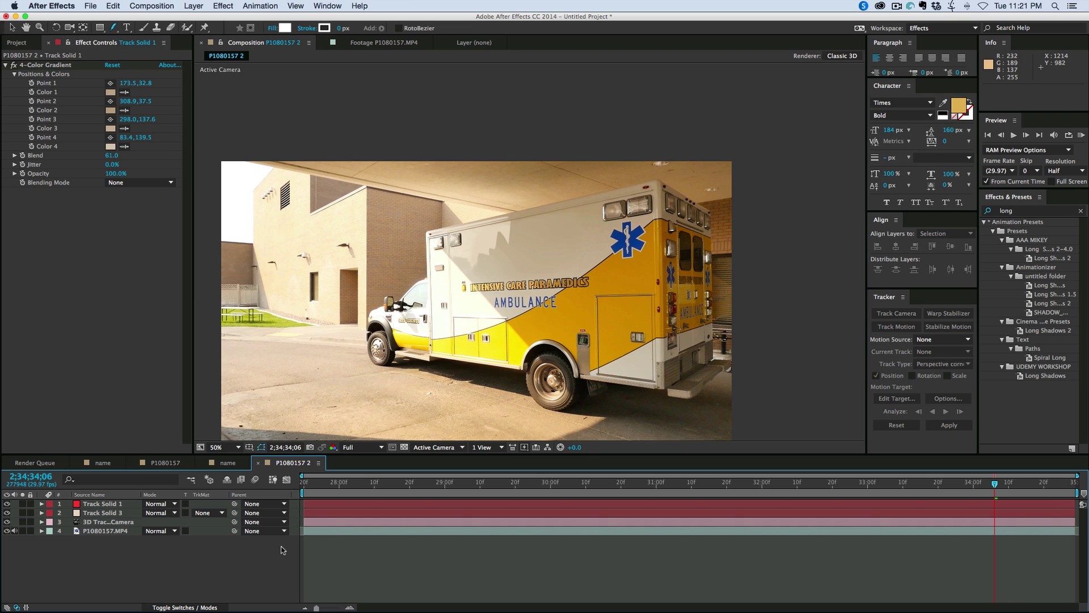
click(185, 603)
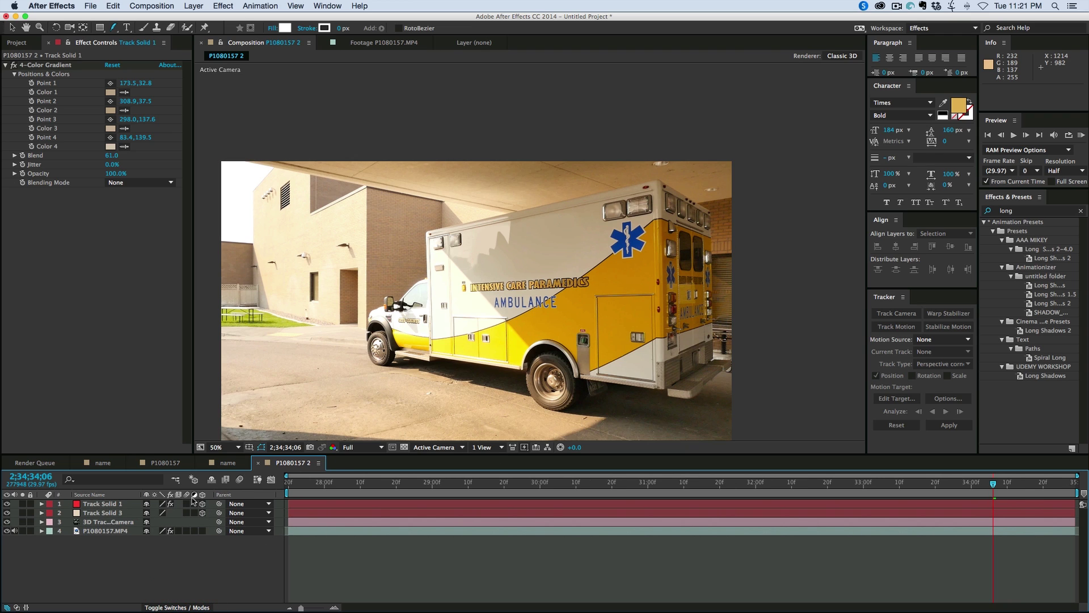
drag(731, 482, 910, 483)
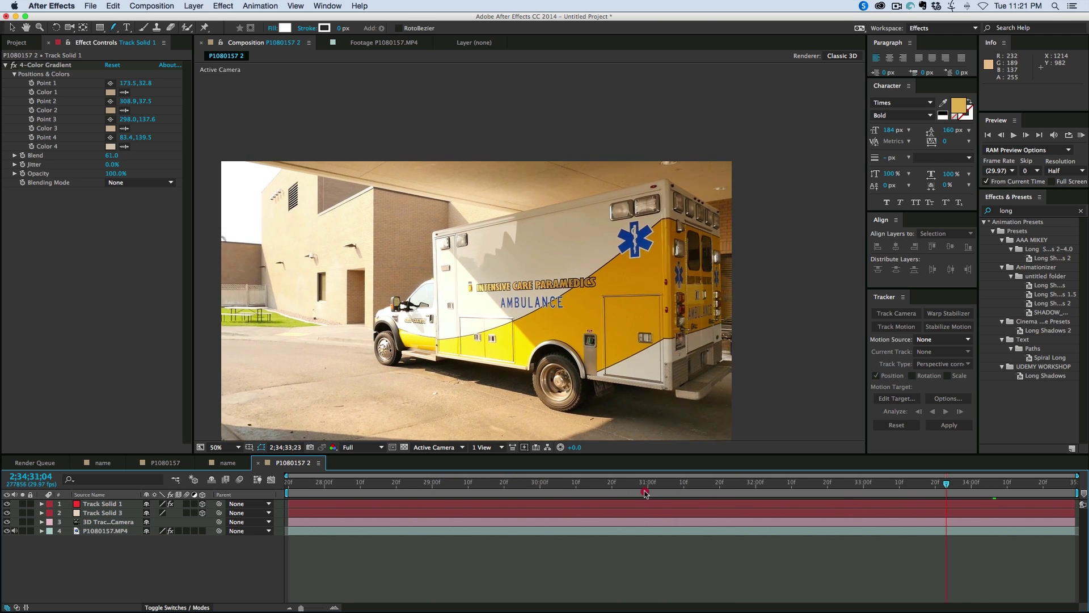
click(645, 483)
key(space)
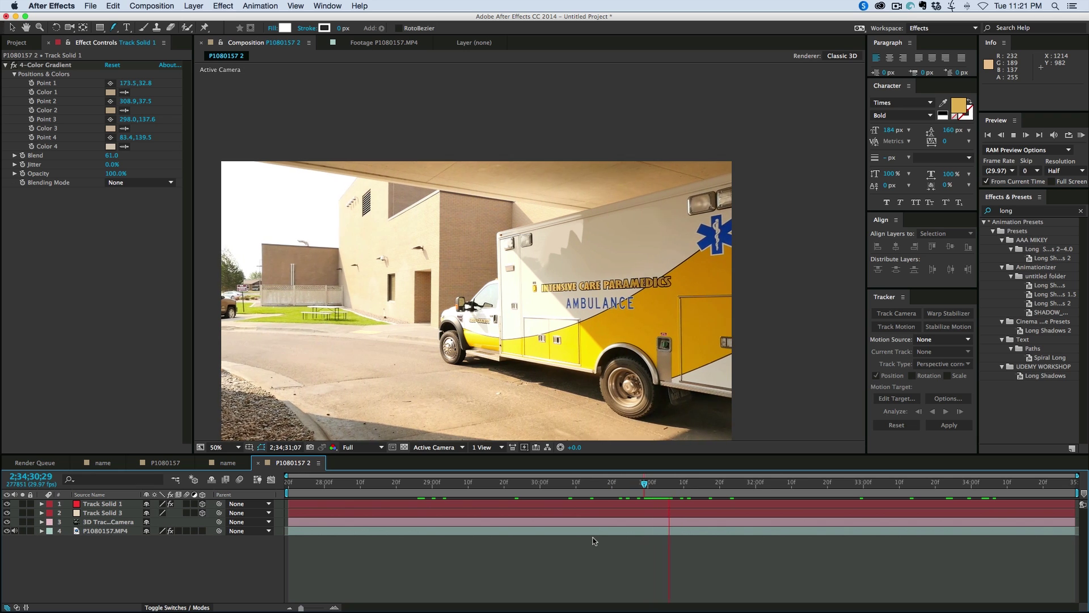
key(space)
click(633, 483)
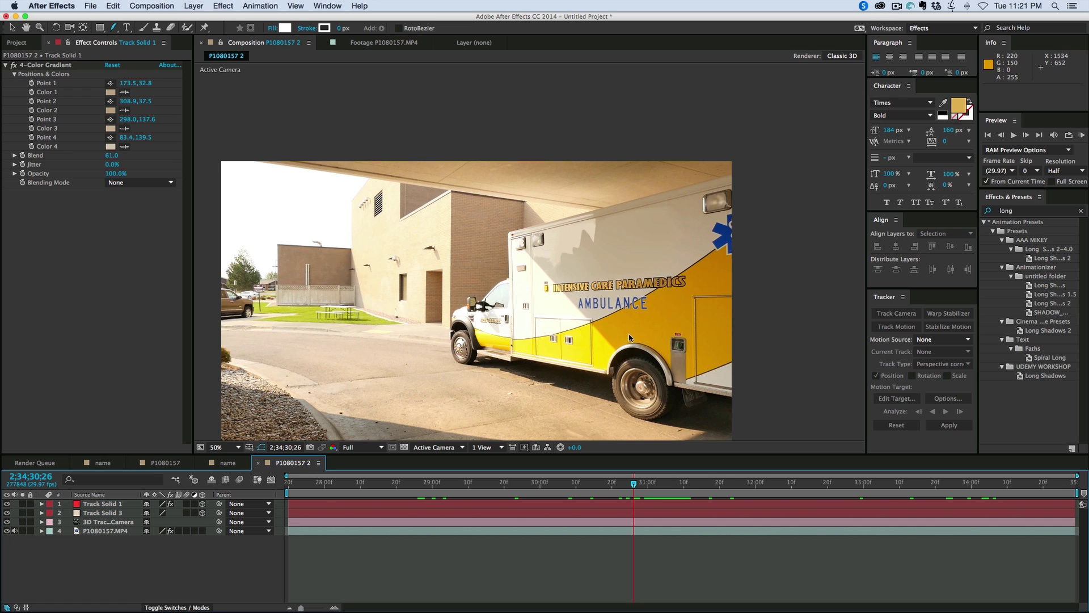
drag(654, 486, 810, 486)
Create a text layer from the P1080157.MP4 camera-tracker points at the tip of the jagged shadow on the ambulance's side.
click(96, 530)
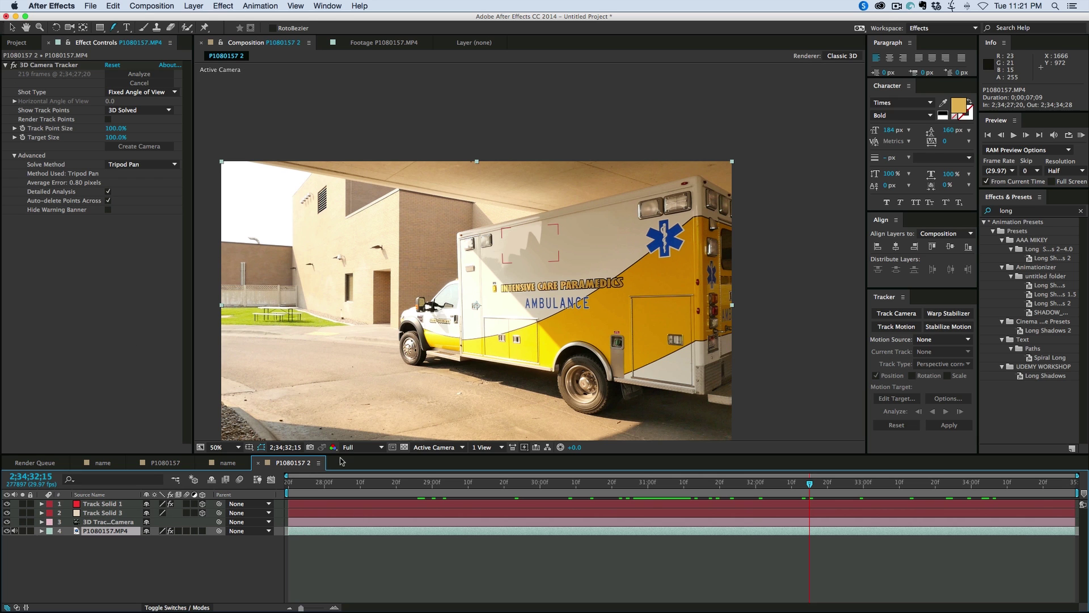
click(50, 65)
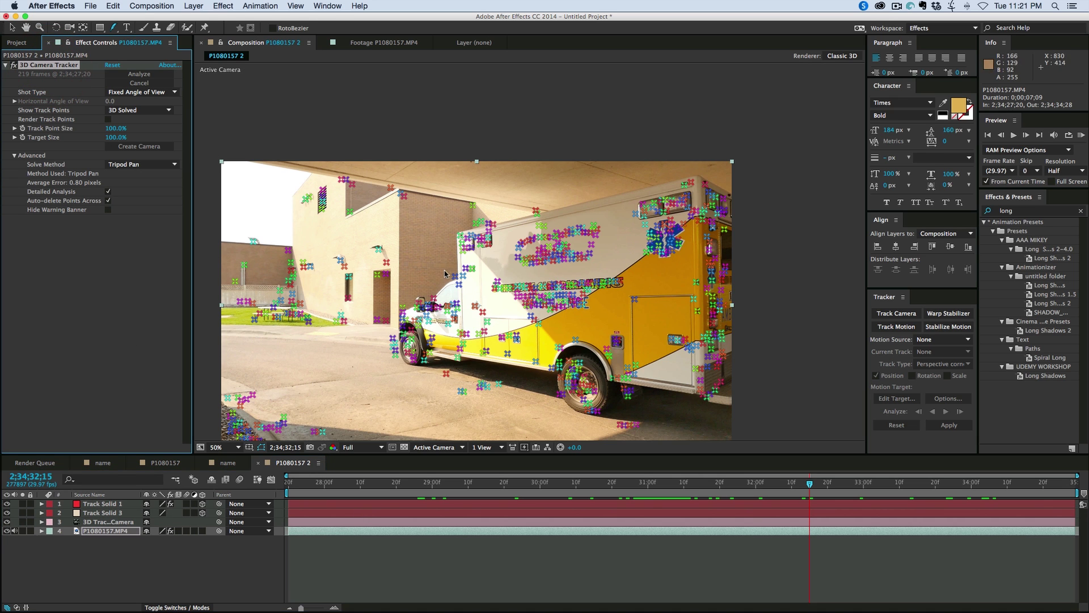
scroll(596, 281, up, 4)
scroll(386, 237, right, 5)
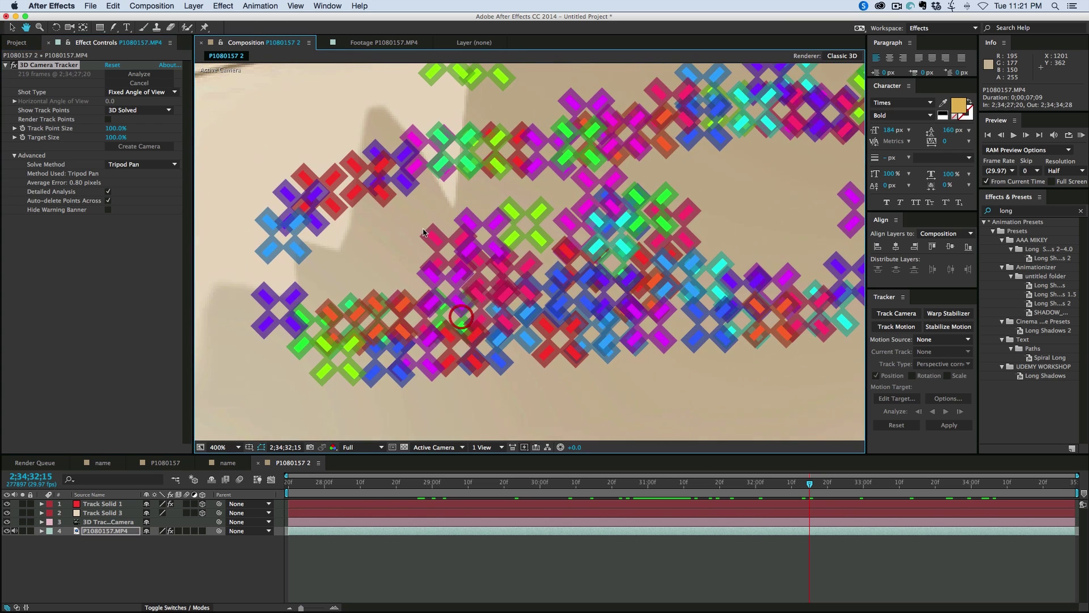
click(11, 29)
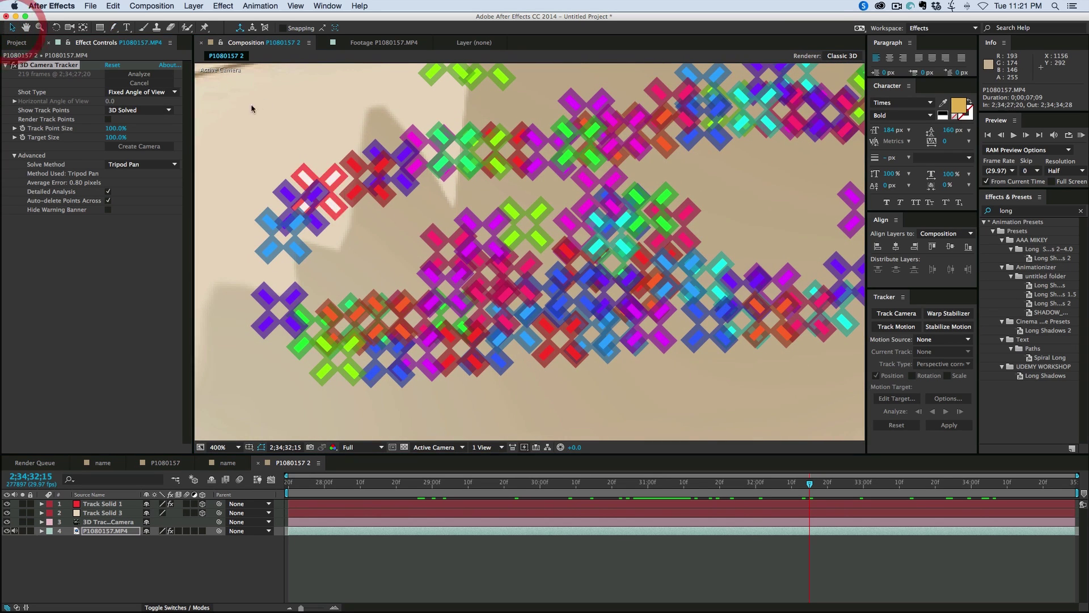
scroll(407, 219, down, 4)
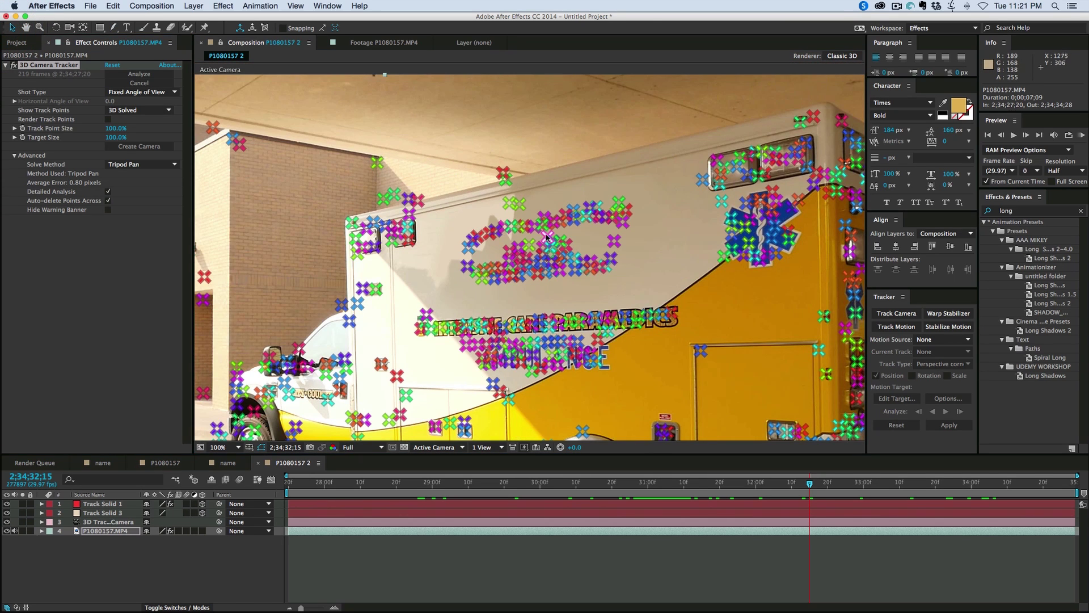
scroll(527, 236, up, 4)
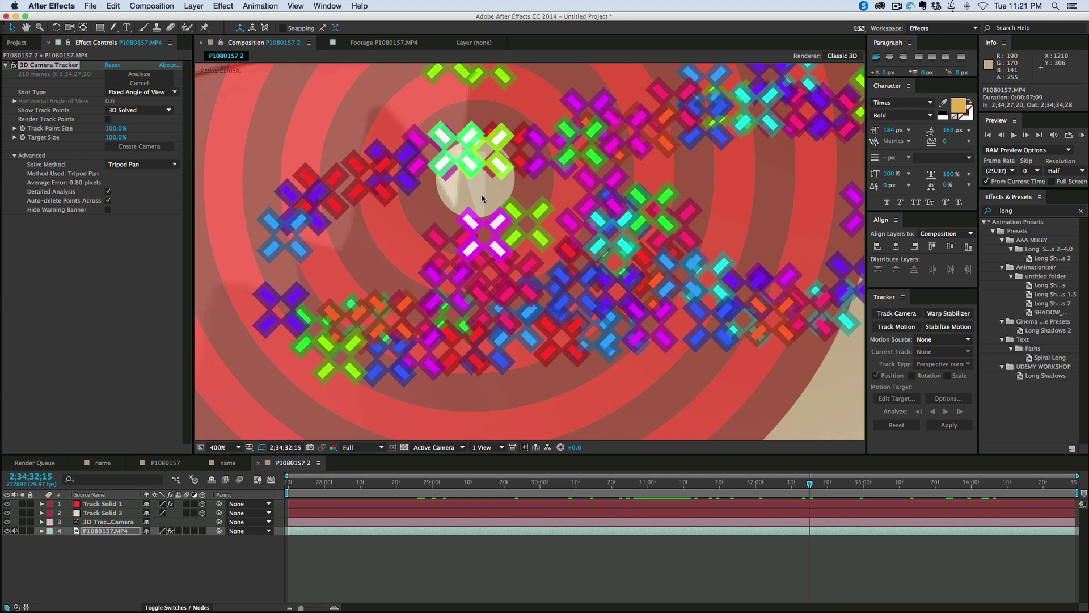
right_click(480, 196)
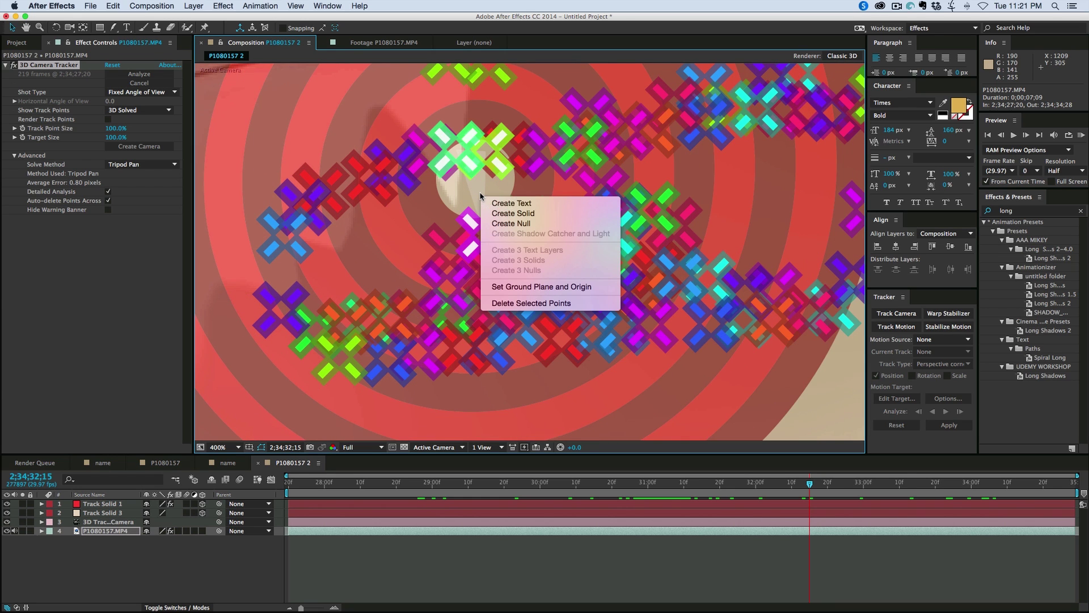
click(503, 205)
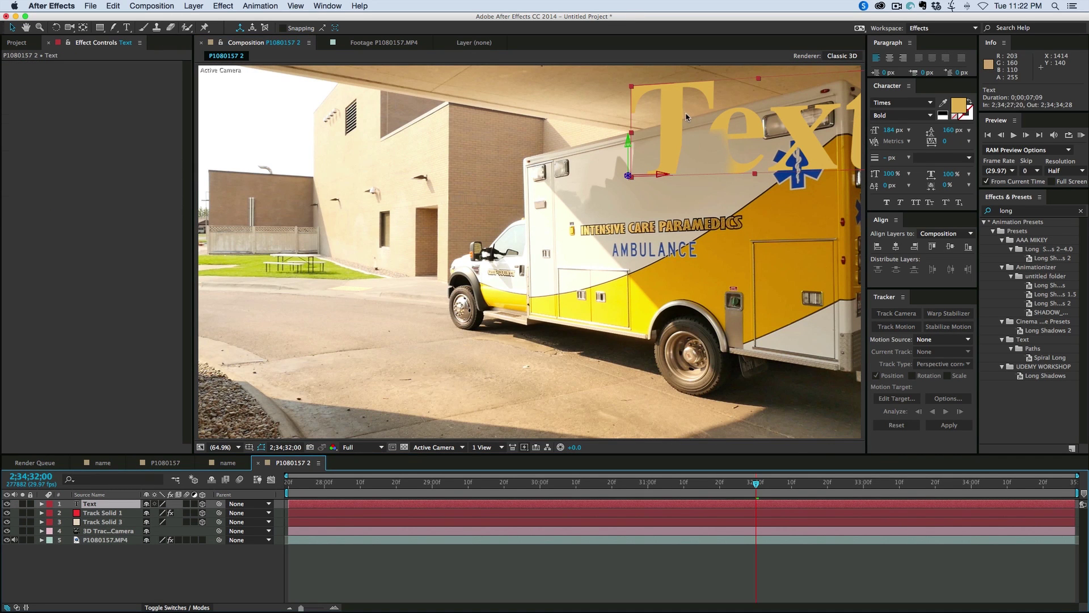
Shift the tracked text onto the ambulance's blank side area and try rotating it by hand.
drag(664, 176, 611, 176)
key(w)
drag(567, 145, 601, 132)
click(664, 152)
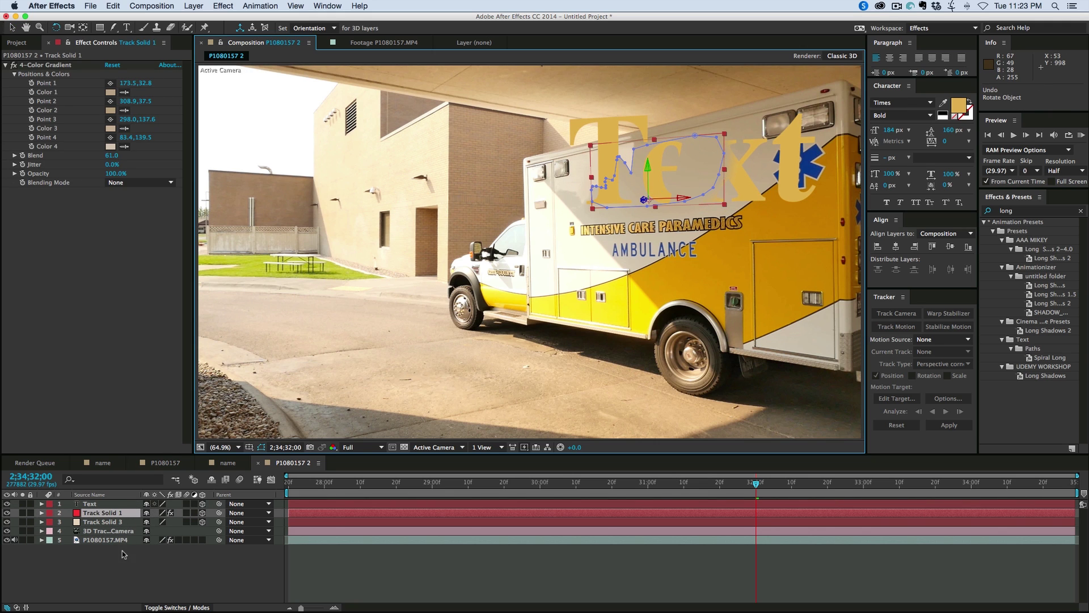
Copy Track Solid 1's orientation of 7.7°, 16.9°, 357.7° to the Text layer and collapse both layers' properties.
click(114, 514)
key(a)
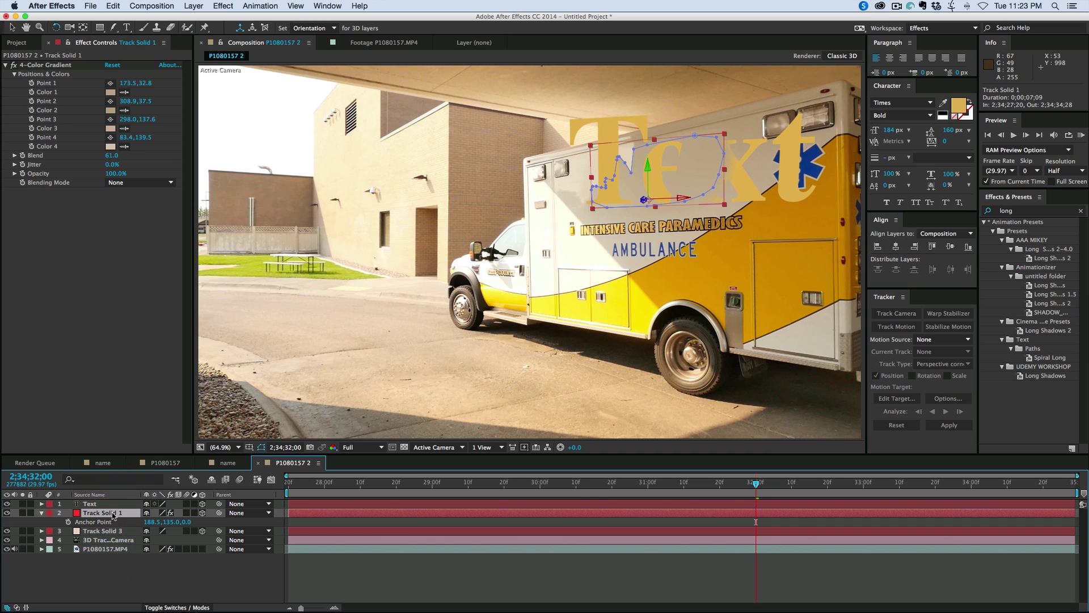
key(r)
click(100, 504)
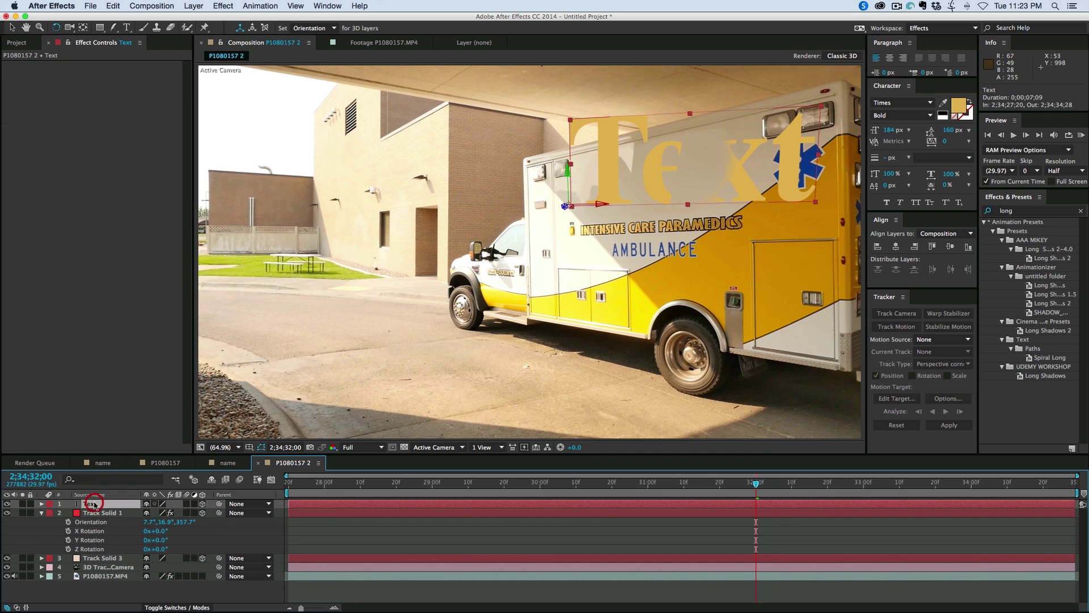
key(r)
click(94, 558)
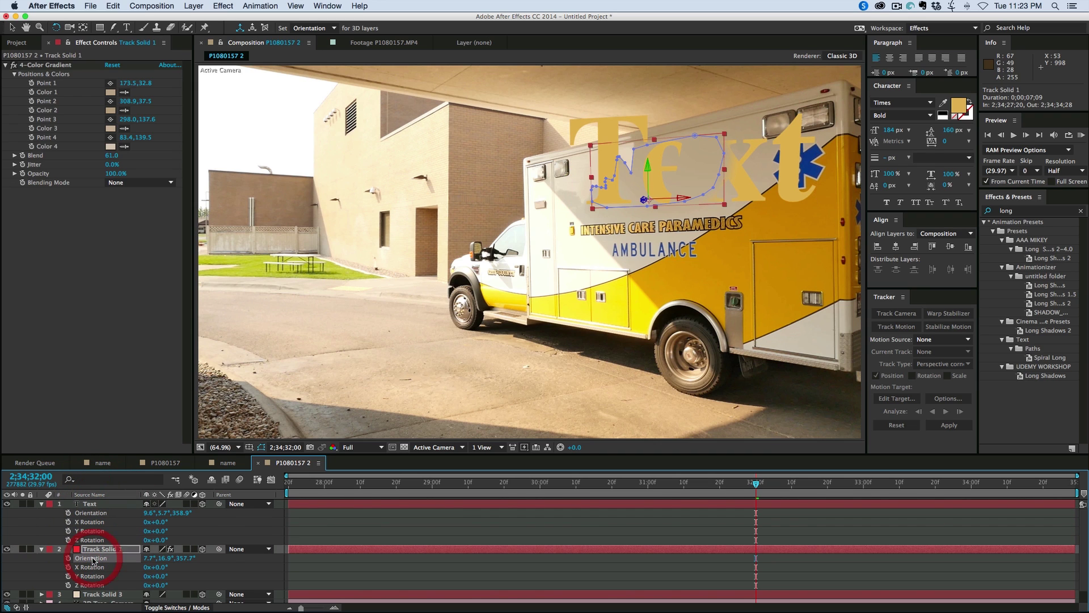
click(93, 513)
key(ctrl+v)
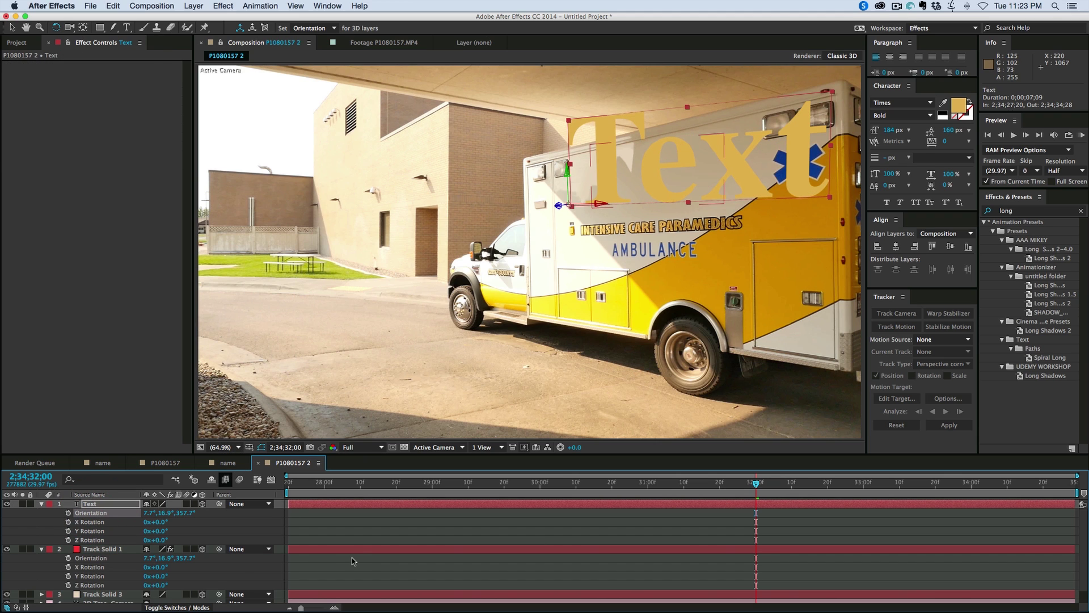
click(362, 539)
click(42, 503)
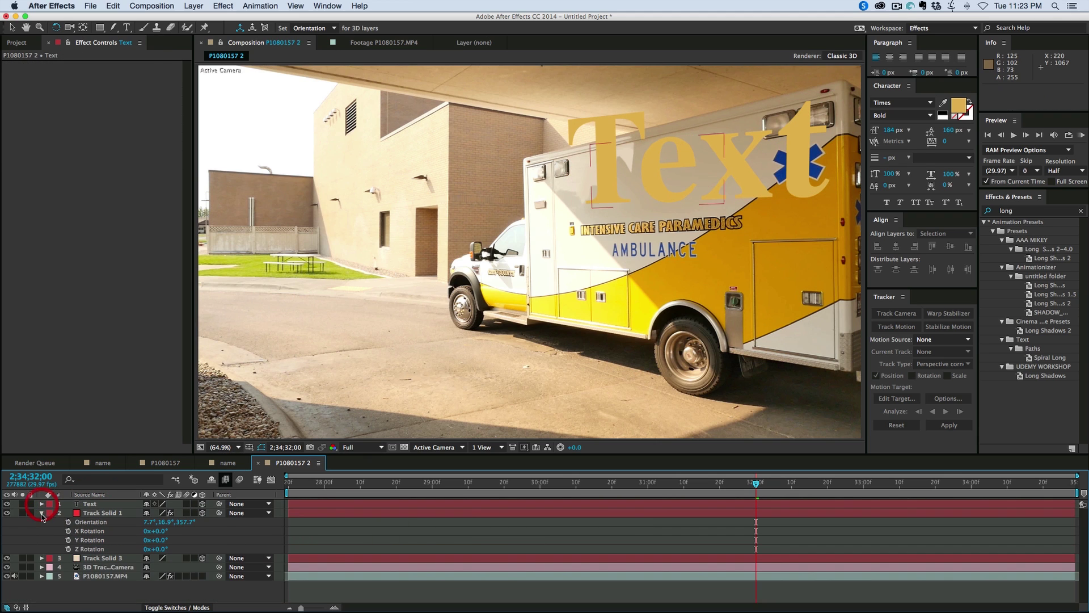
click(42, 513)
Pre-compose the Text layer as Text Comp 1 with all attributes moved into it, and make the precomp a 3D layer.
click(475, 503)
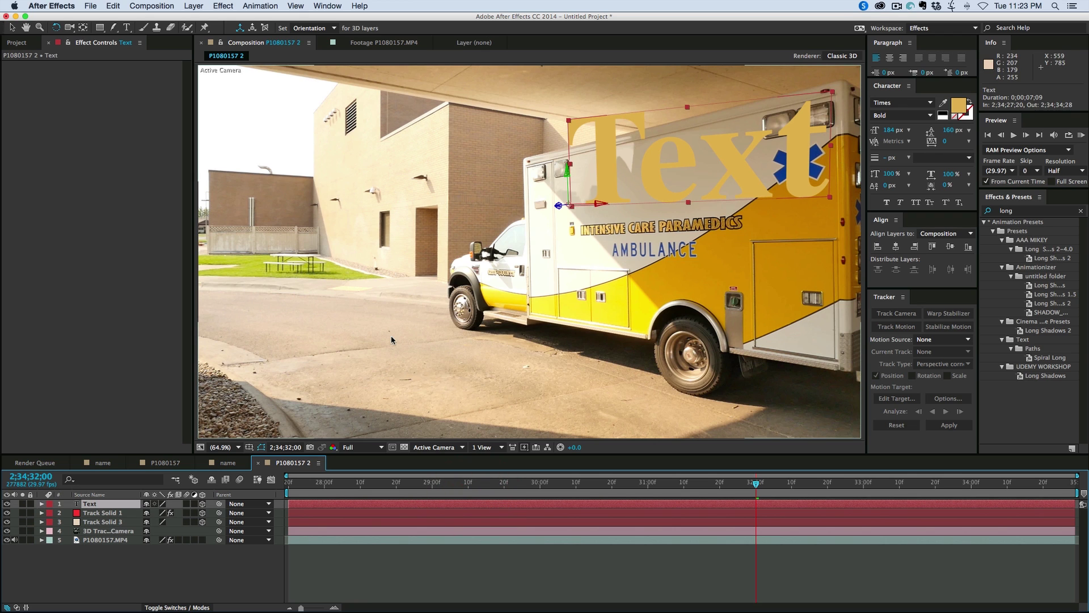
click(356, 559)
click(344, 505)
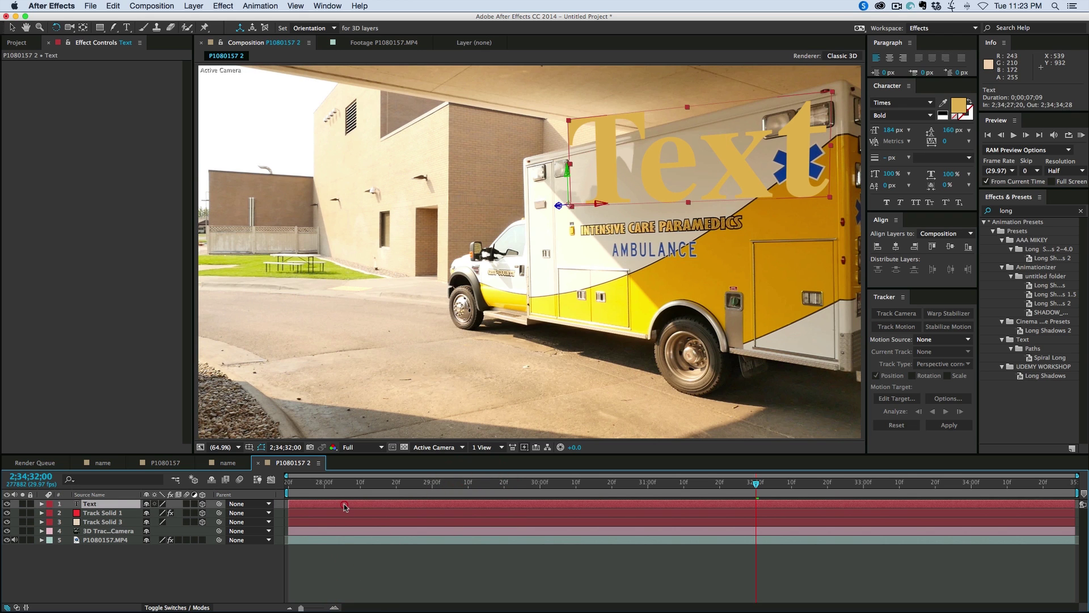
key(super+shift+c)
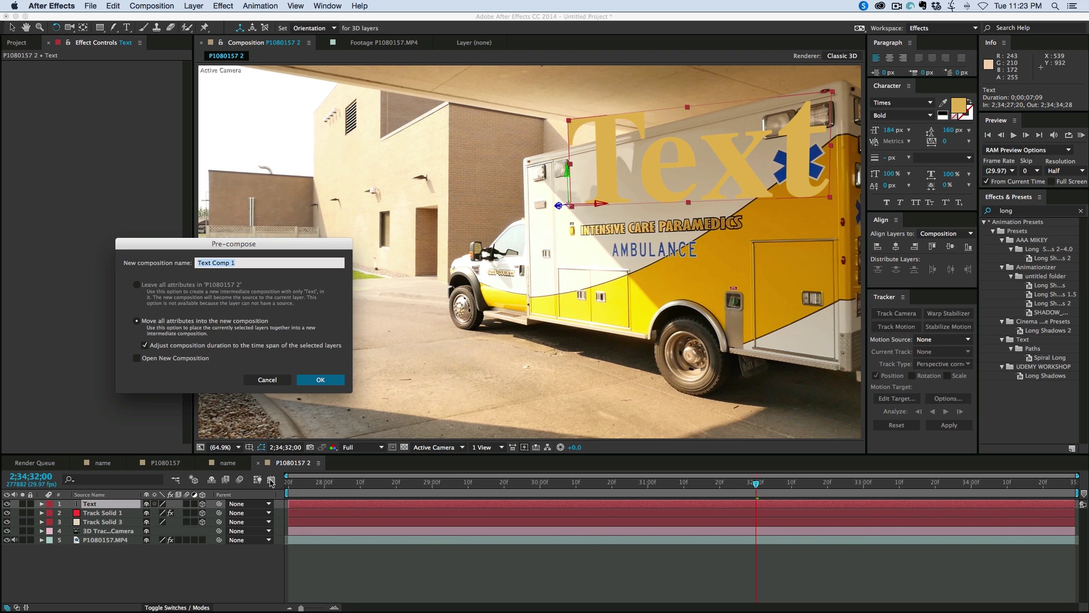
click(136, 285)
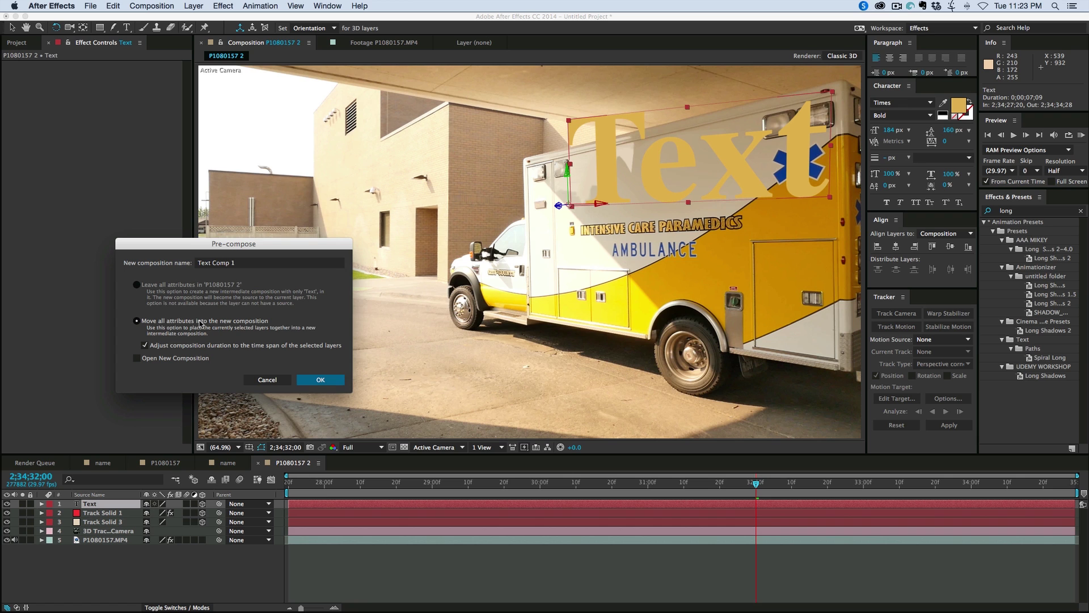
click(320, 380)
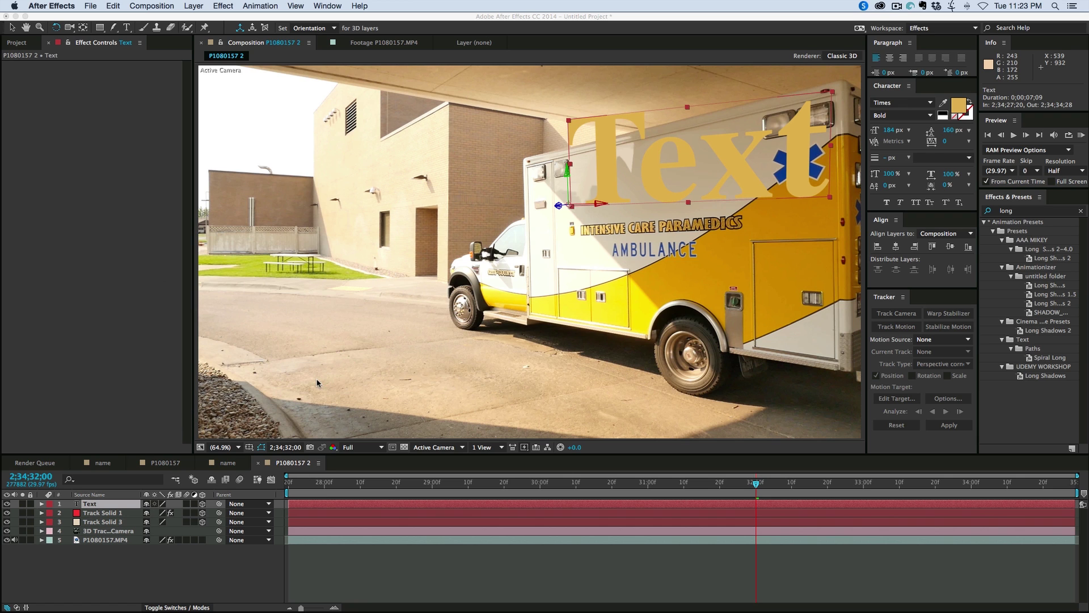
click(203, 505)
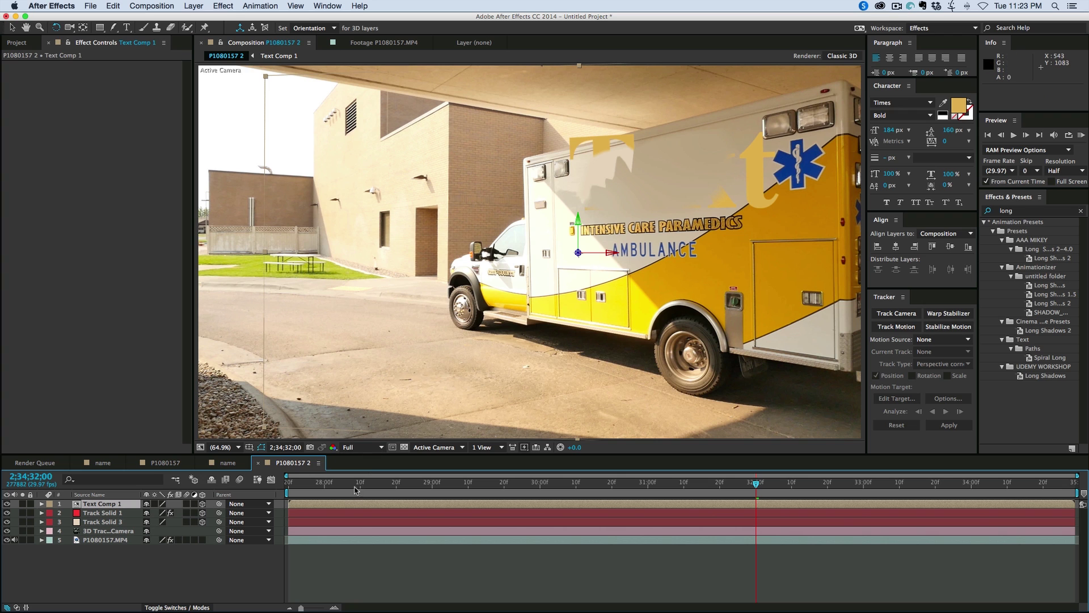
Open Text Comp 1 and dock its timeline directly under the composition view, separate from the P1080157 2 timeline.
click(327, 504)
double_click(327, 505)
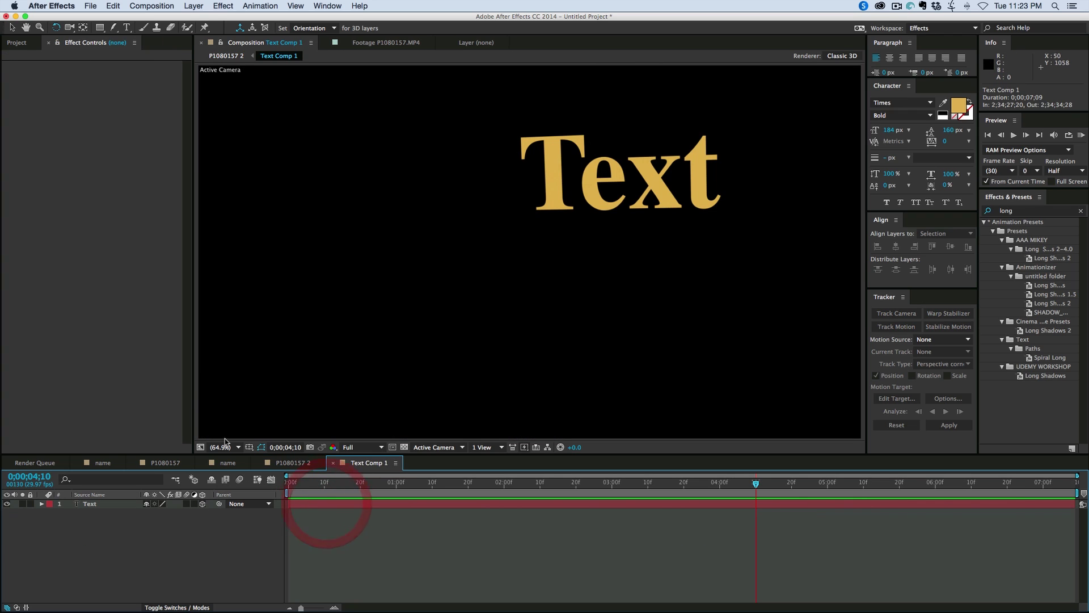
click(301, 464)
click(358, 464)
drag(359, 464, 383, 442)
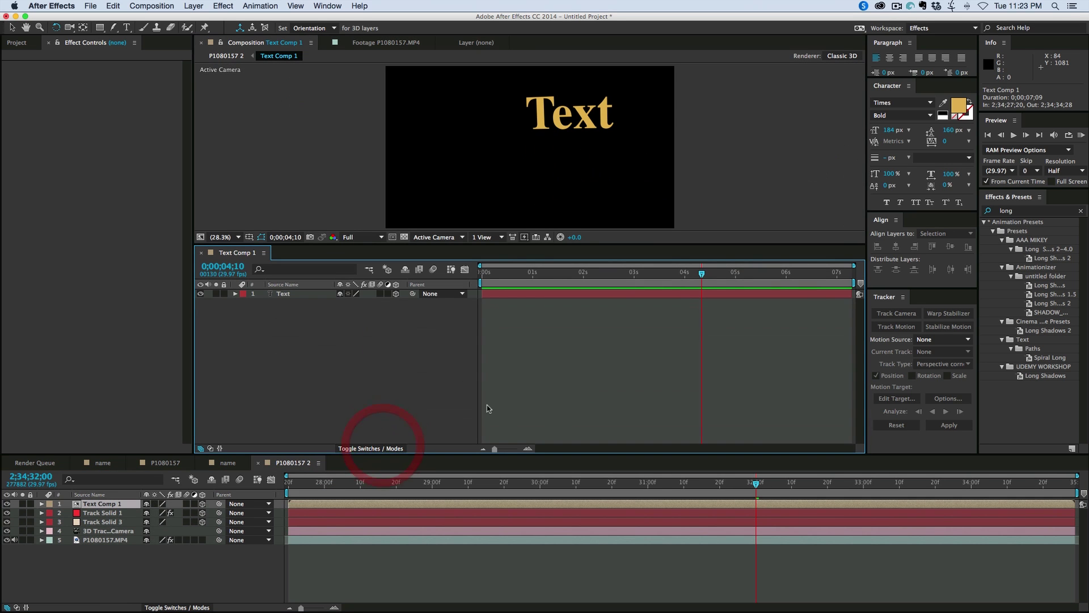
click(211, 479)
click(211, 480)
Reveal the transform properties of the Text layer inside Text Comp 1 and of the Text Comp 1 layer in P1080157 2.
click(293, 295)
click(235, 294)
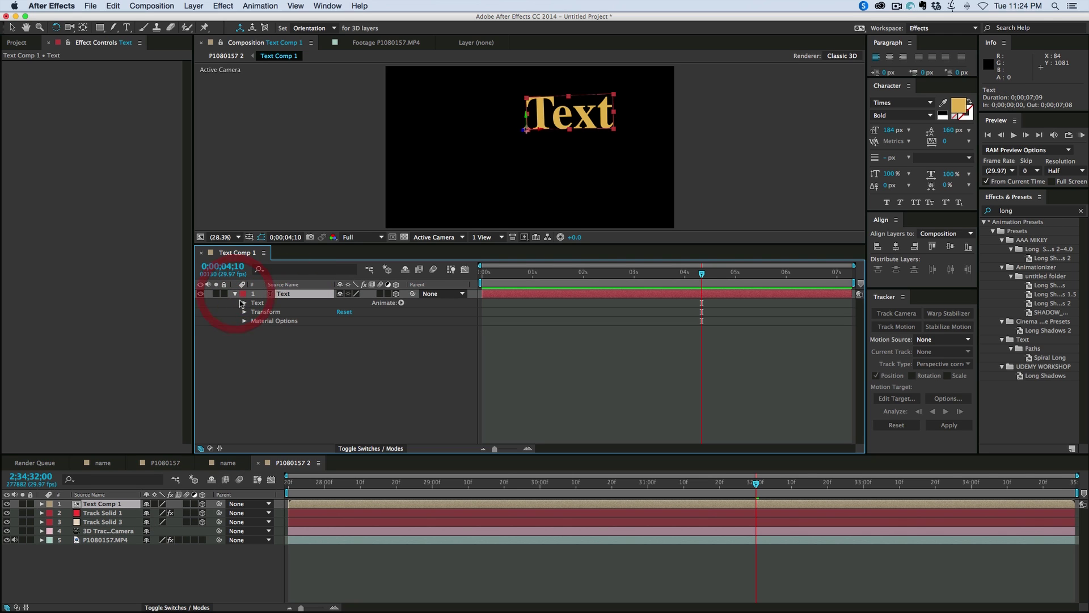
click(243, 312)
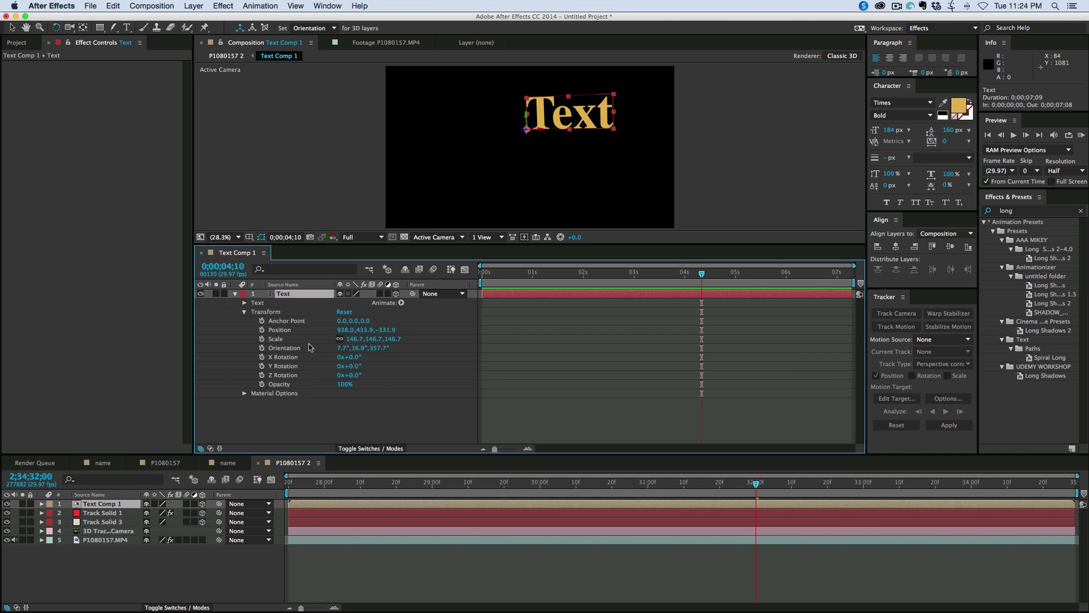
click(334, 504)
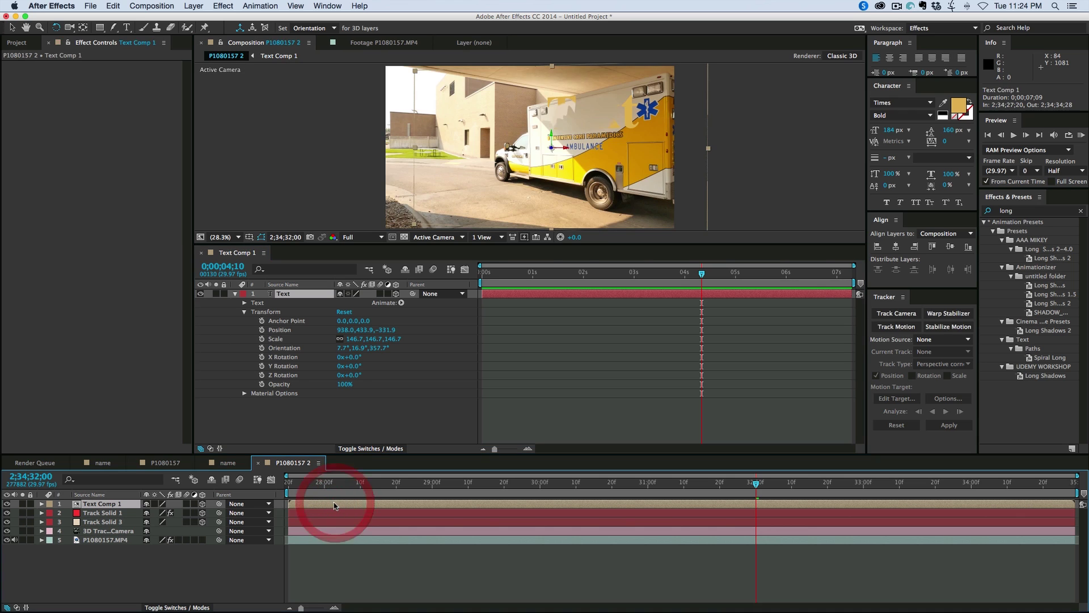
click(42, 504)
click(51, 512)
Copy the Text layer's anchor point (0, 0, 0) and position (938.0, 433.9, -331.9) to the Text Comp 1 layer.
click(287, 321)
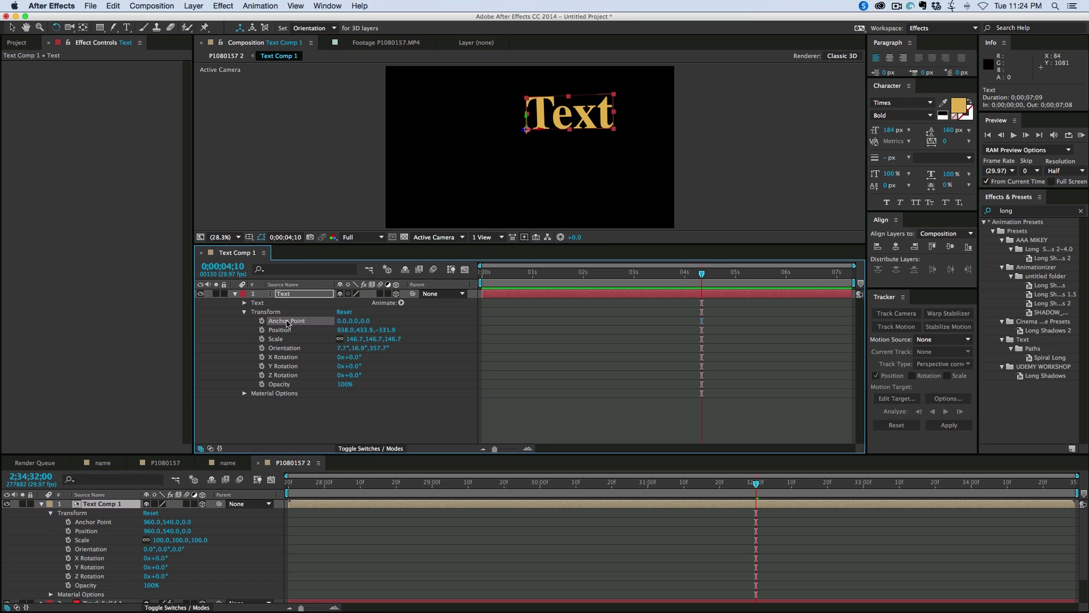
click(91, 503)
key(ctrl+v)
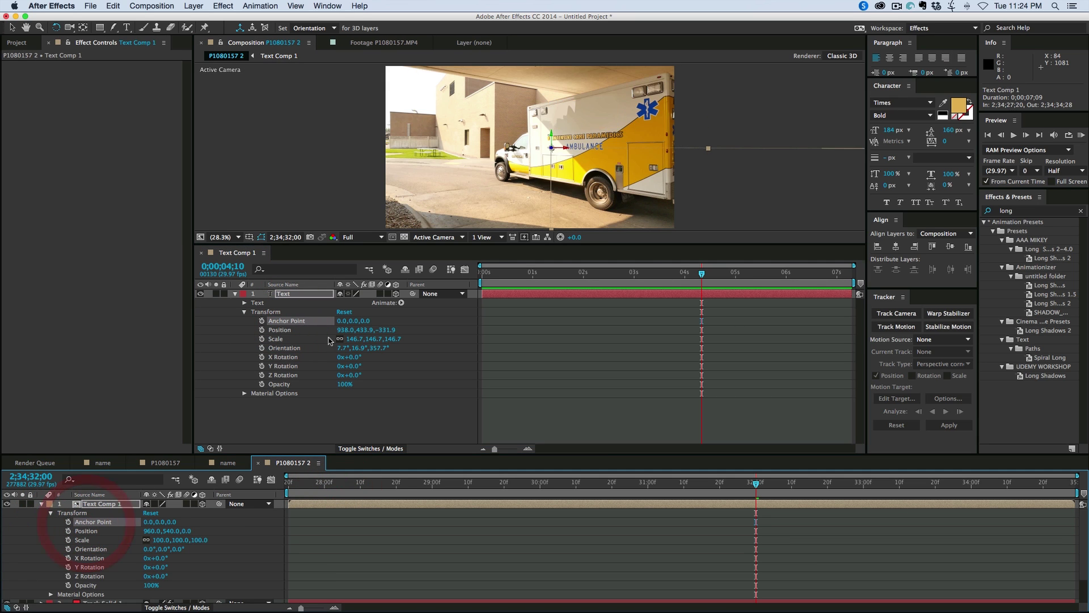
click(279, 330)
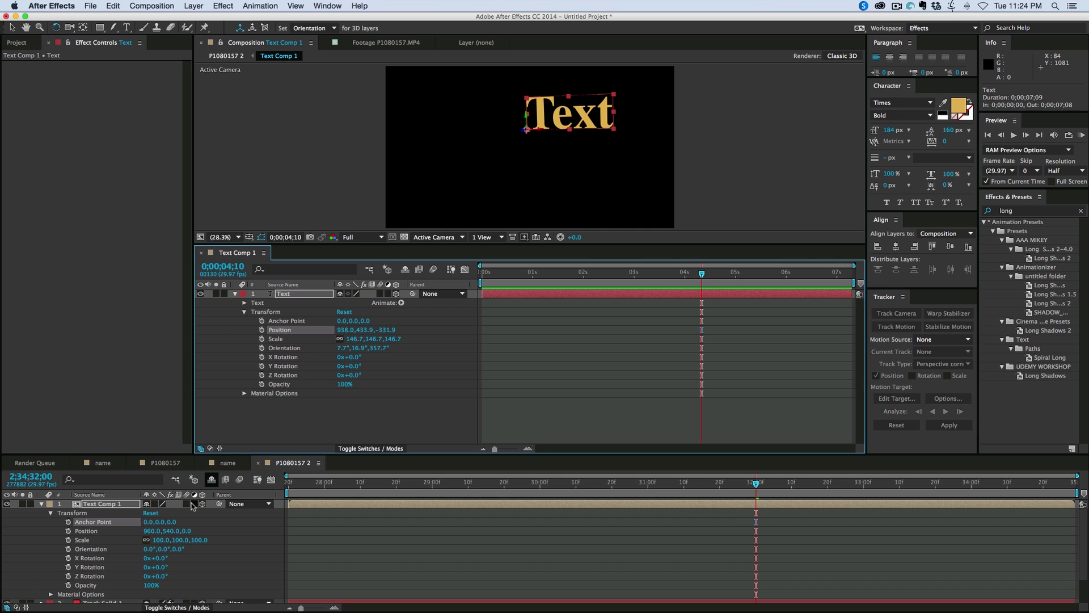
click(86, 531)
key(ctrl+v)
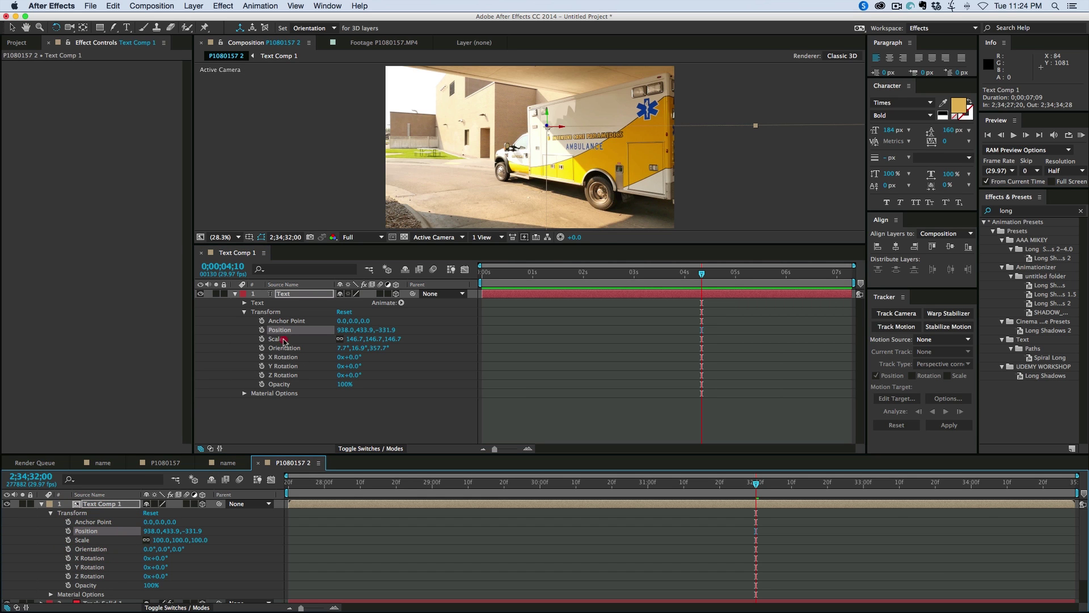
Copy the Text layer's scale (146.7%) and orientation (7.7°, 16.9°, 357.7°) to the Text Comp 1 layer in P1080157 2.
click(281, 339)
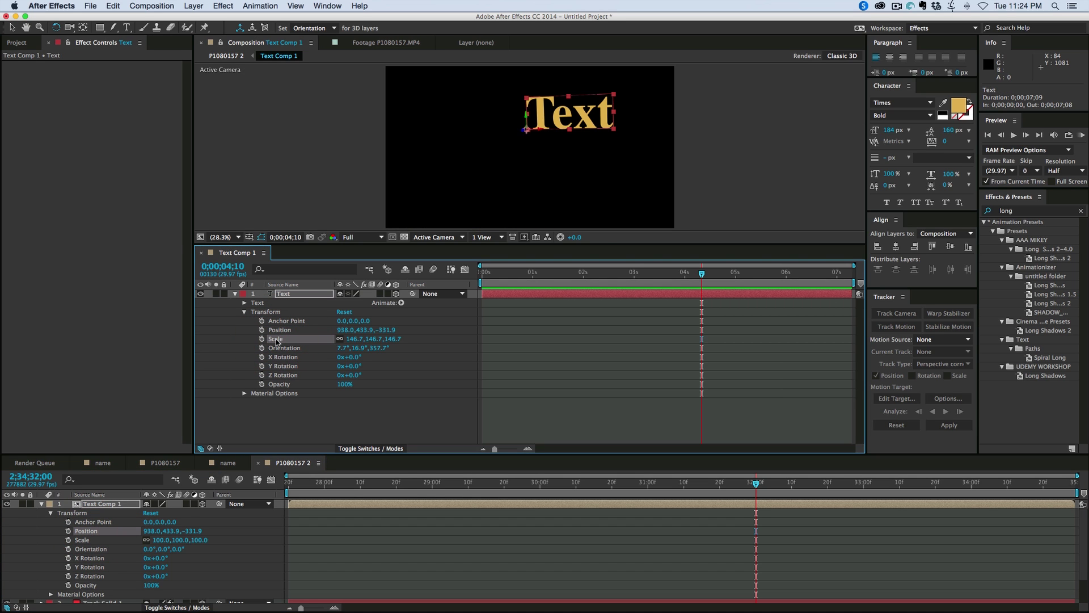
click(82, 540)
key(ctrl+v)
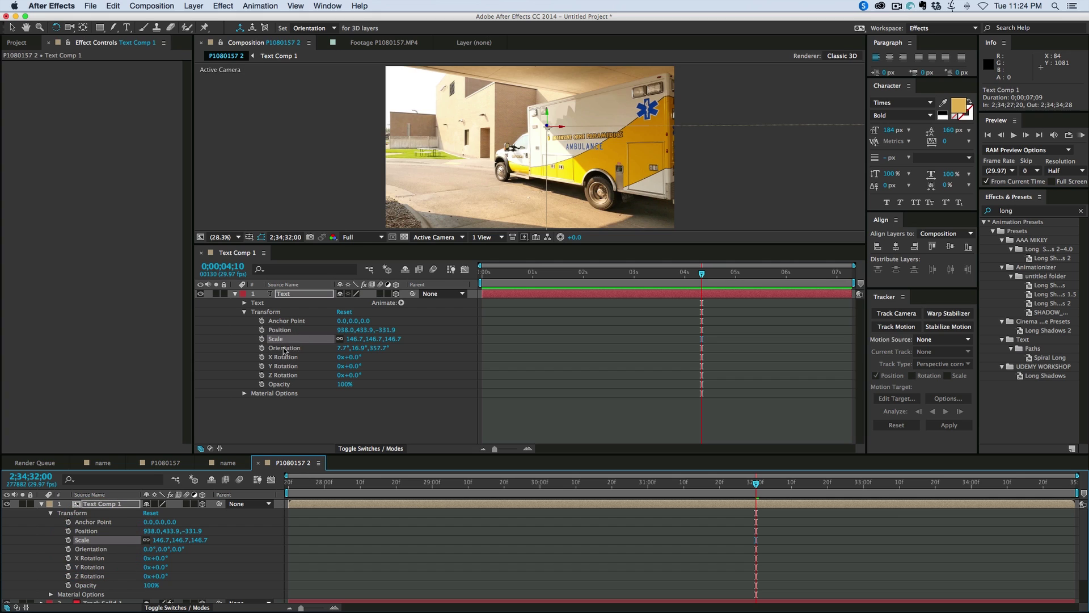
click(283, 348)
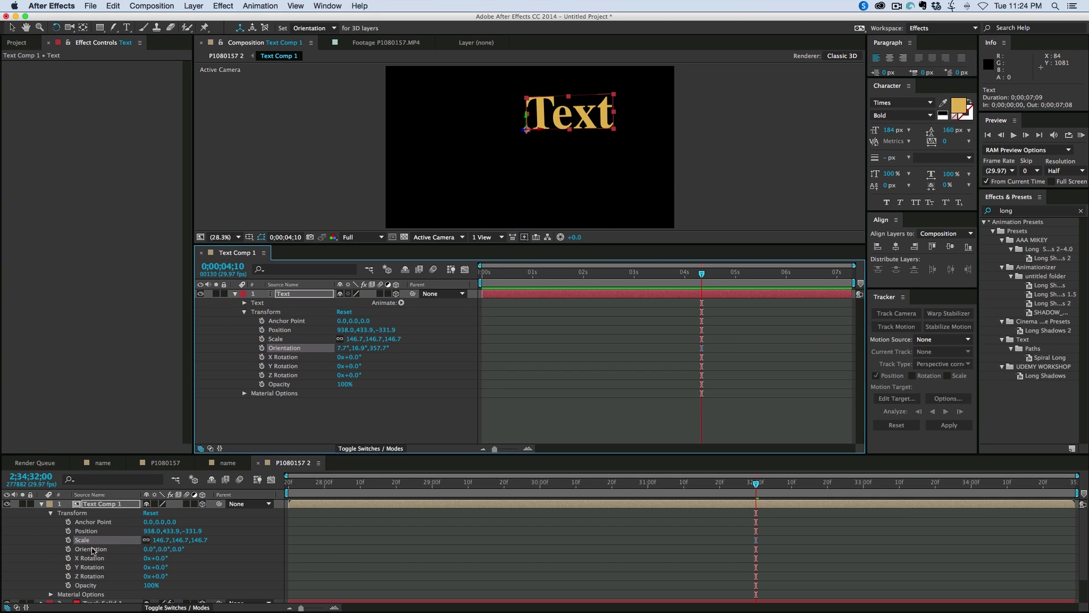
click(92, 549)
key(ctrl+v)
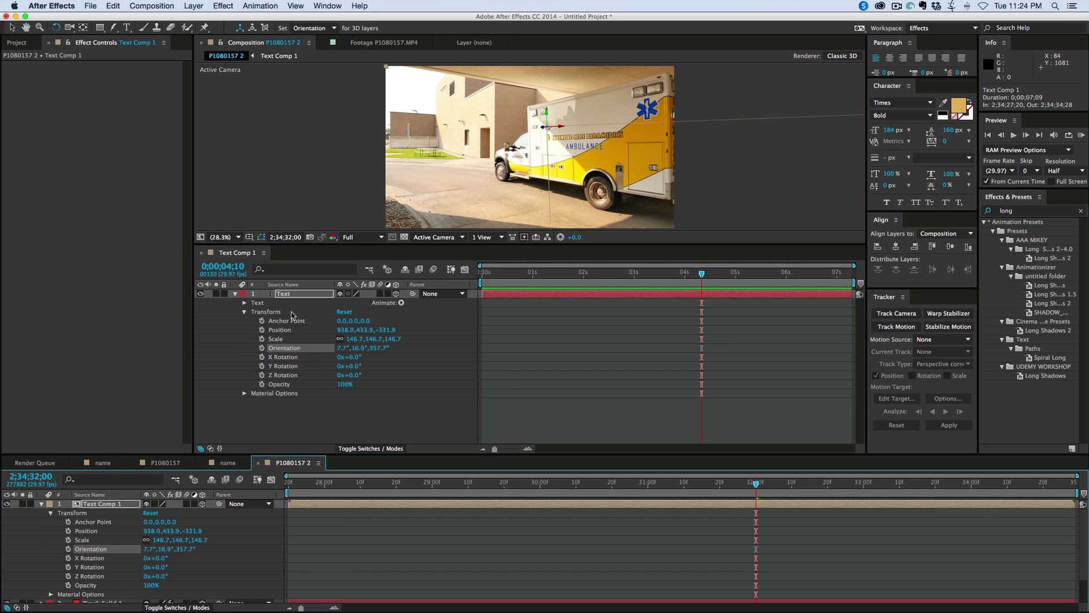
Reset the Text layer's transform inside Text Comp 1, regroup its timeline with the others, and return to P1080157 2.
click(344, 312)
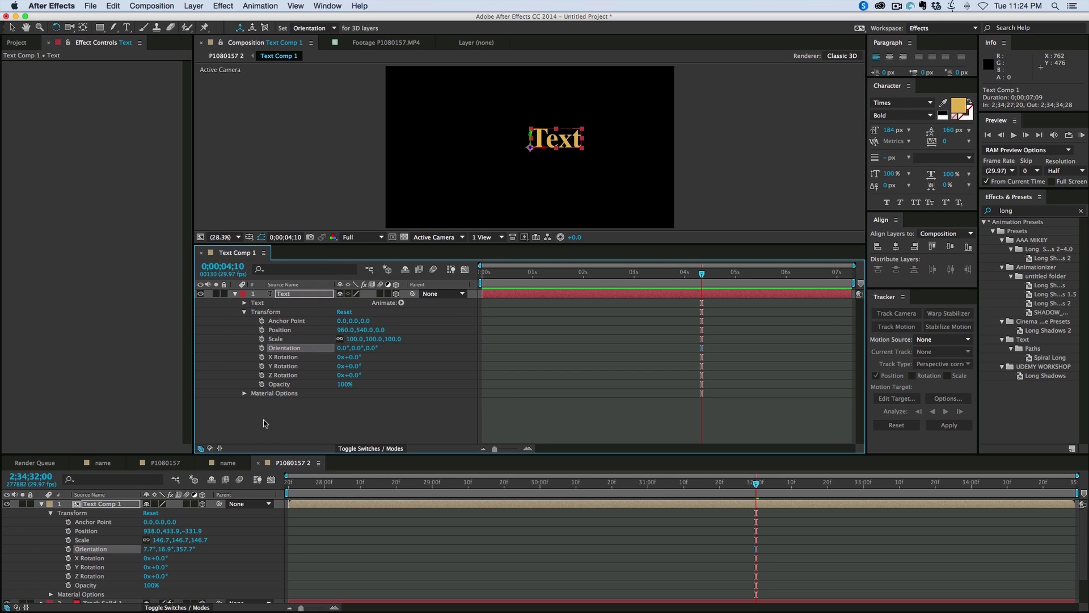
drag(226, 254, 300, 468)
click(374, 464)
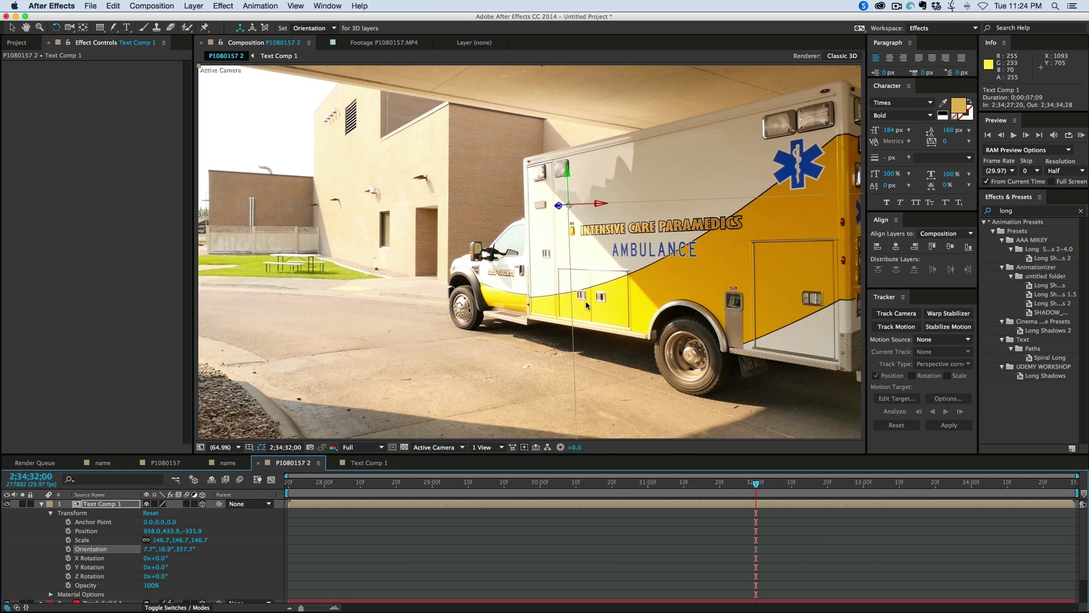
key(comma)
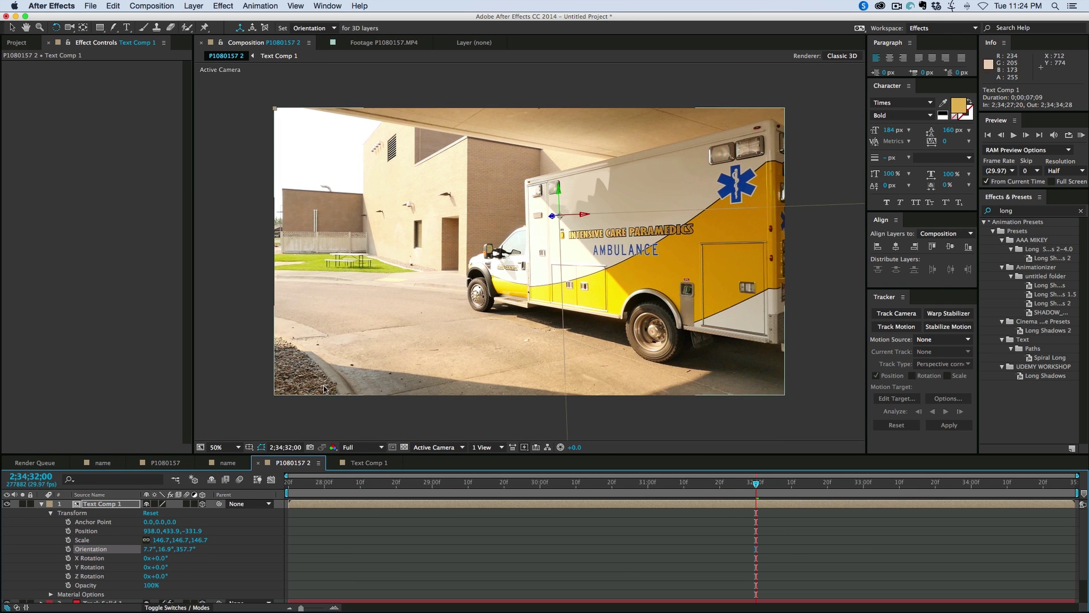
Shift the Text Comp 1 layer's anchor point to (1025, 494, 0) to bring the text over the ambulance's side.
drag(150, 521, 624, 573)
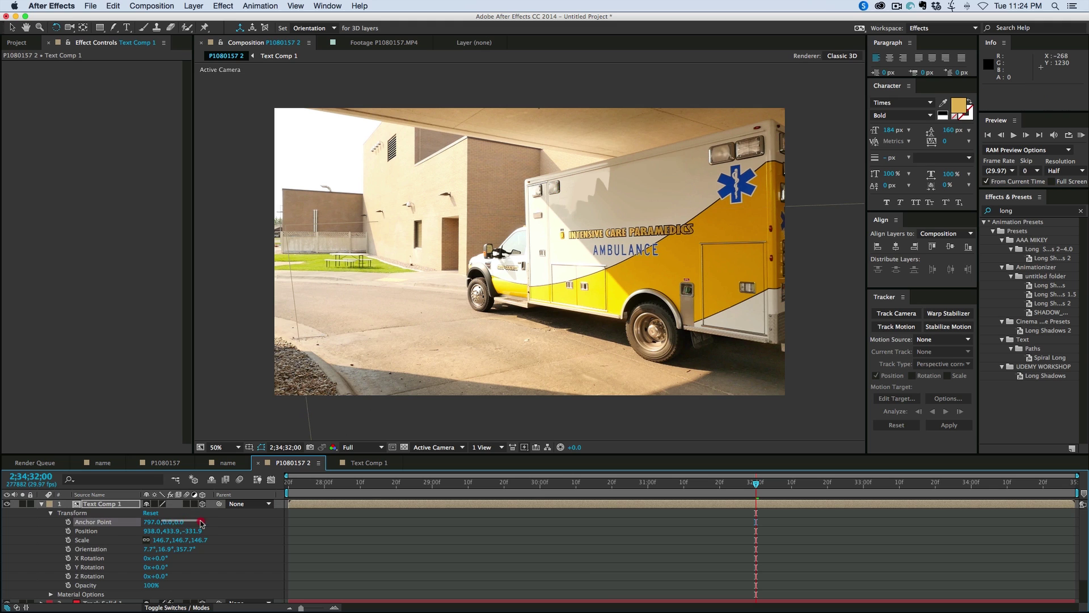
drag(163, 522, 426, 525)
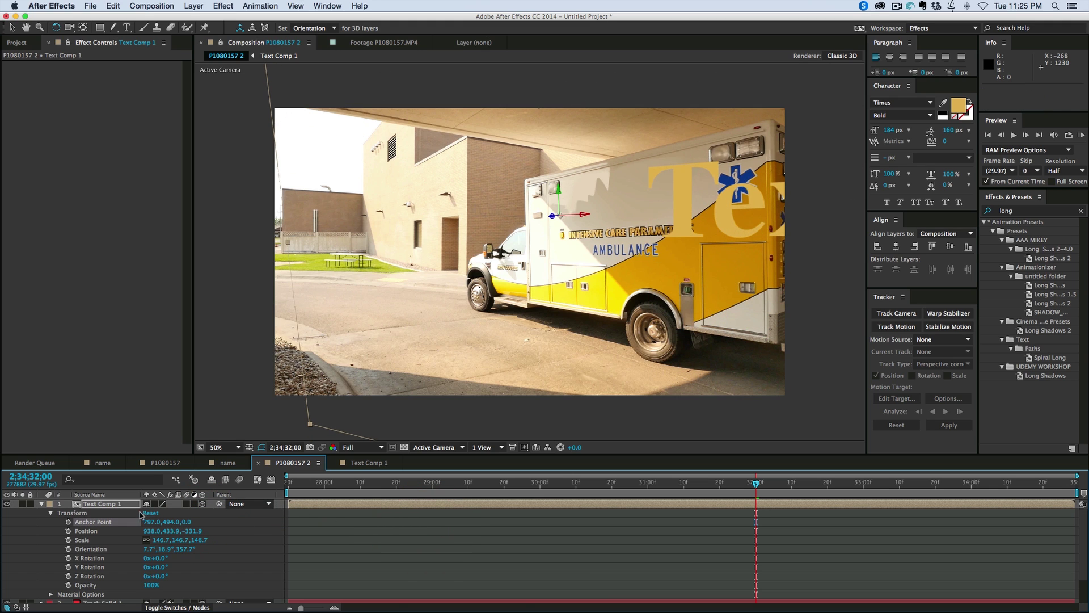
drag(150, 523, 285, 540)
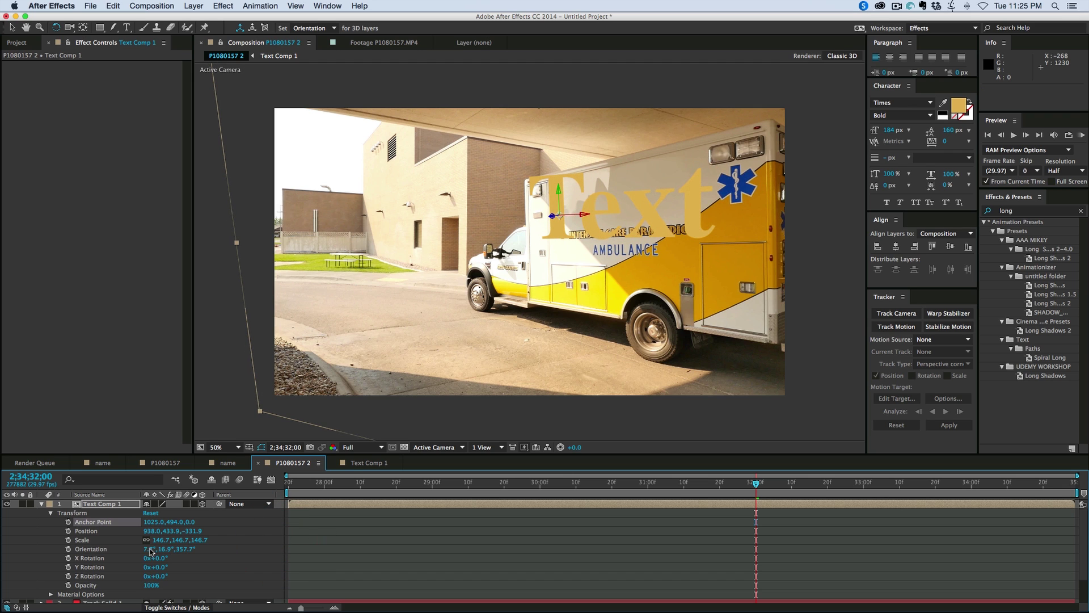
Scale Text Comp 1 to 81.7% and fit it to the side with anchor (939, 548, 0), position (939.1, 459.6, -328.8), orientation (7.7°, 16.9°, 355.4°).
drag(160, 542, 195, 527)
key(v)
drag(559, 215, 550, 227)
key(w)
Check the text's tracking along the shot, and at 2;34;32;03 rotate Text Comp 1 to an orientation of (2.5°, 17.2°, 357.4°).
drag(559, 486, 353, 478)
key(space)
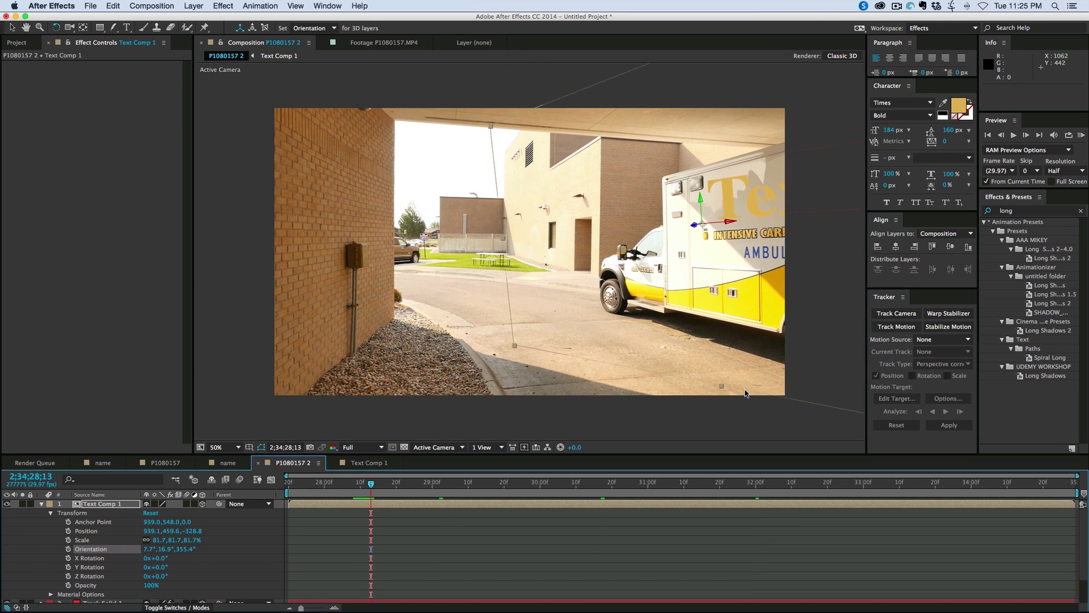
scroll(826, 292, up, 2)
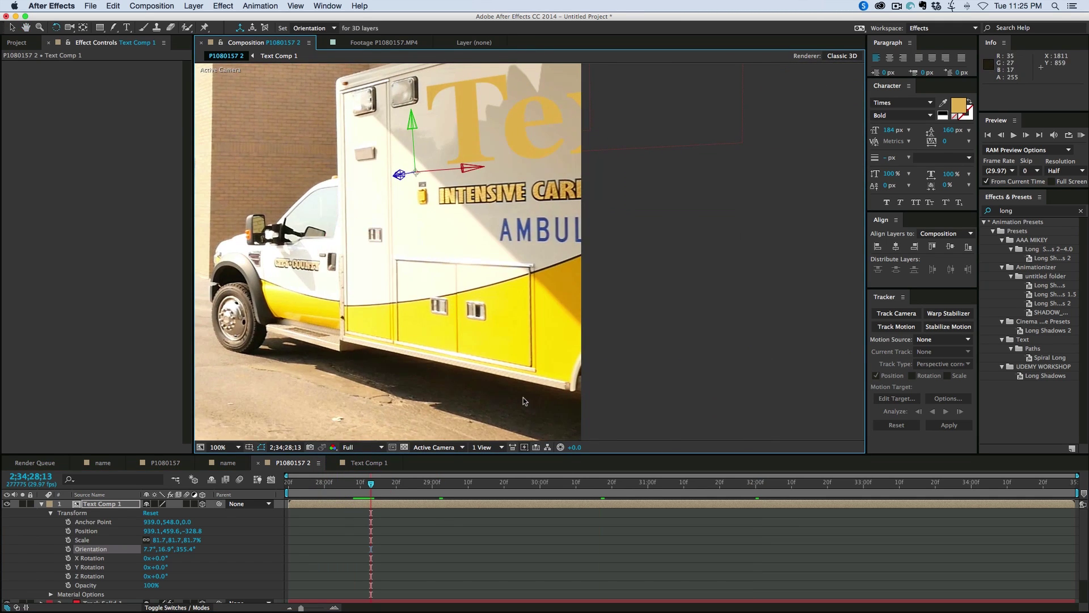
scroll(531, 407, down, 2)
click(766, 504)
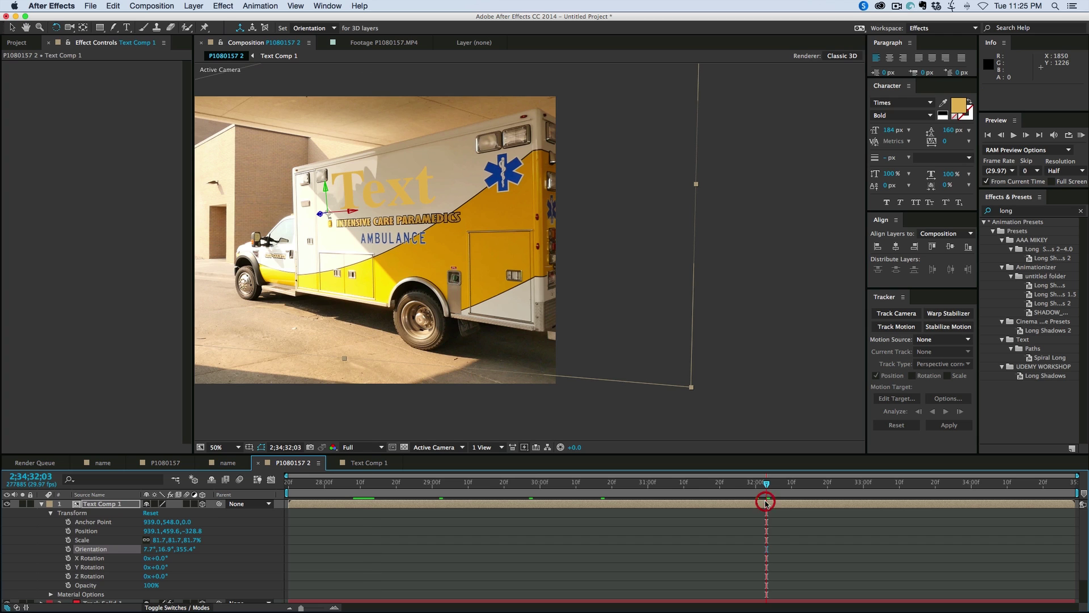
scroll(361, 203, up, 1)
drag(398, 279, 522, 278)
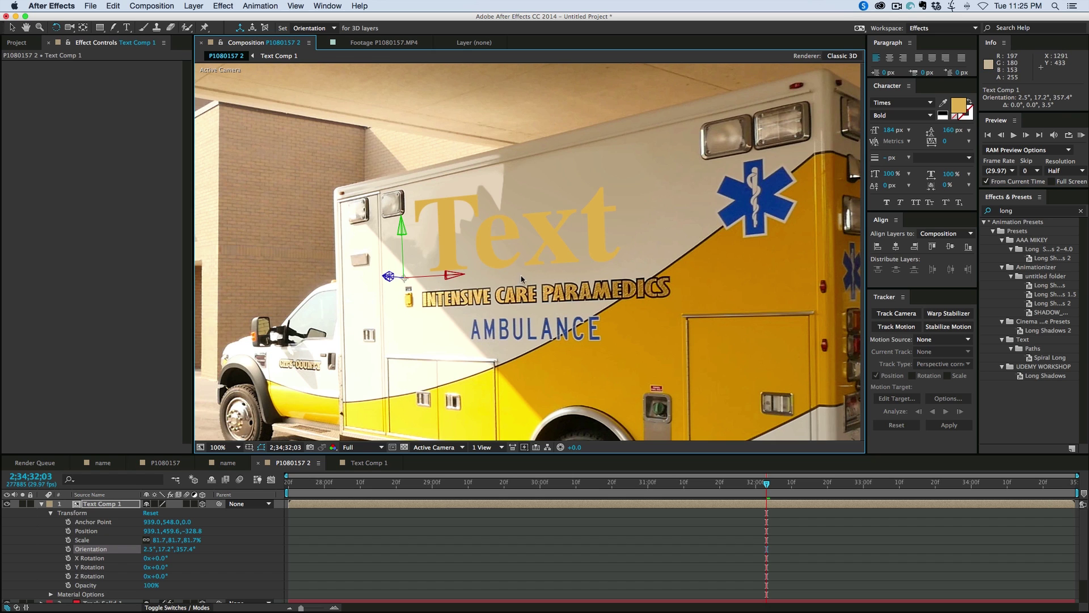
Open Text Comp 1 and replace the wording of its text layer with "Home Town".
double_click(312, 505)
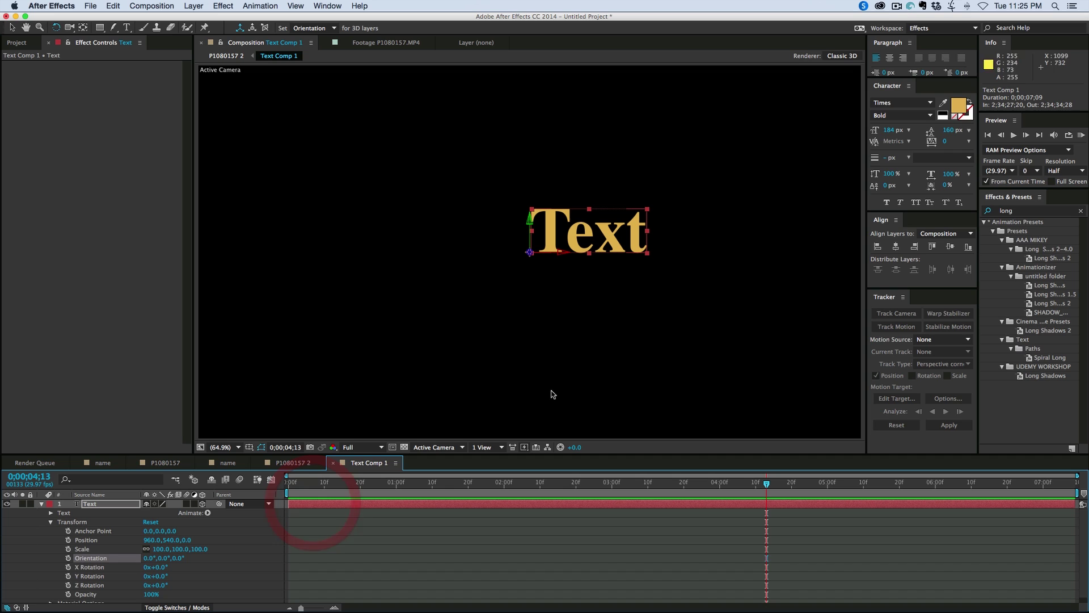
click(574, 228)
click(126, 27)
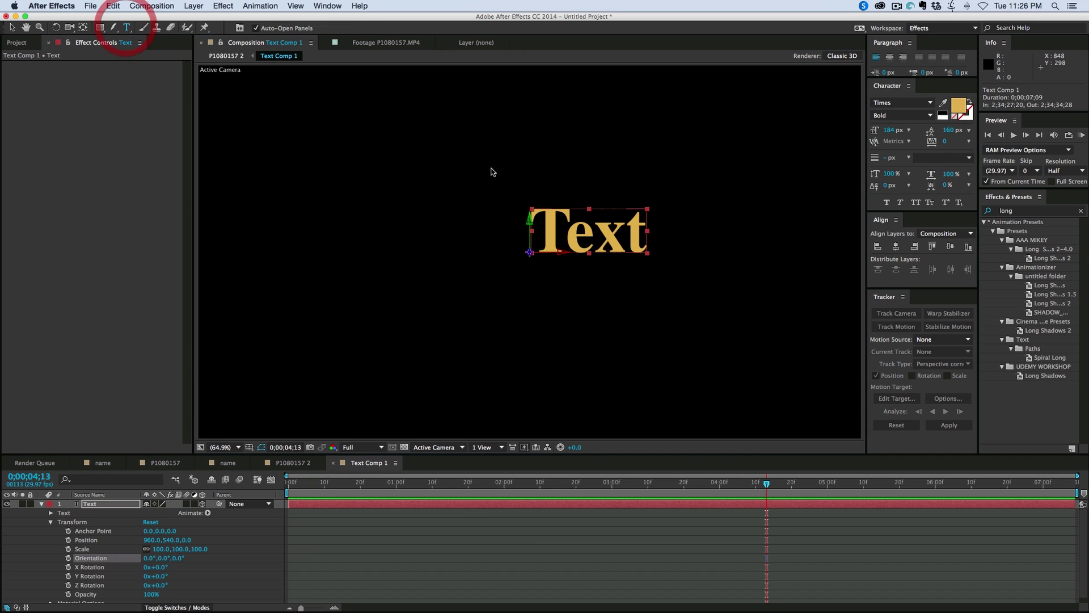
double_click(542, 237)
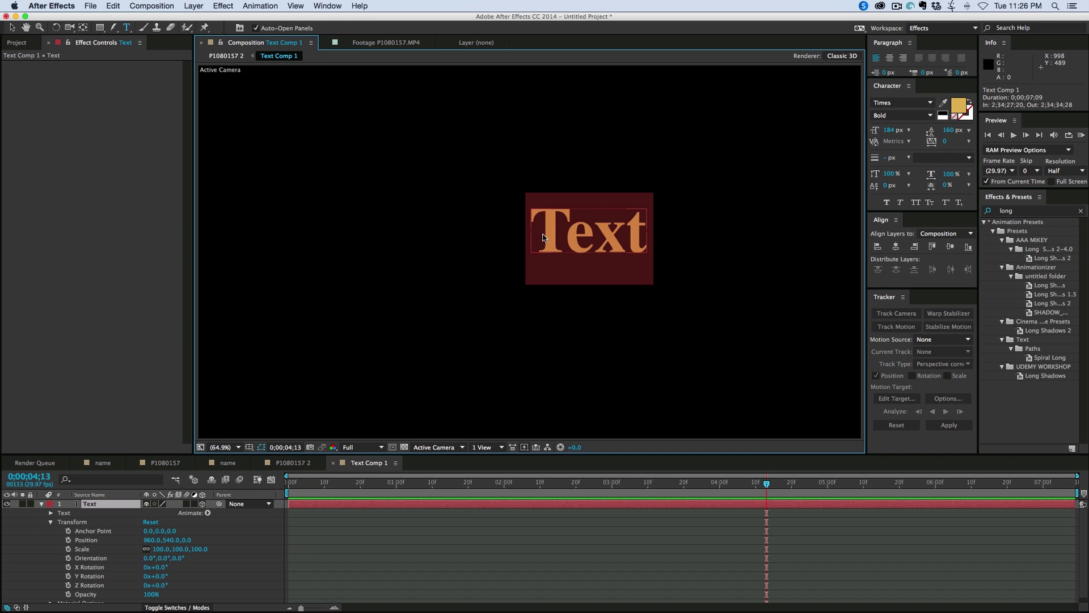
text(Home Town)
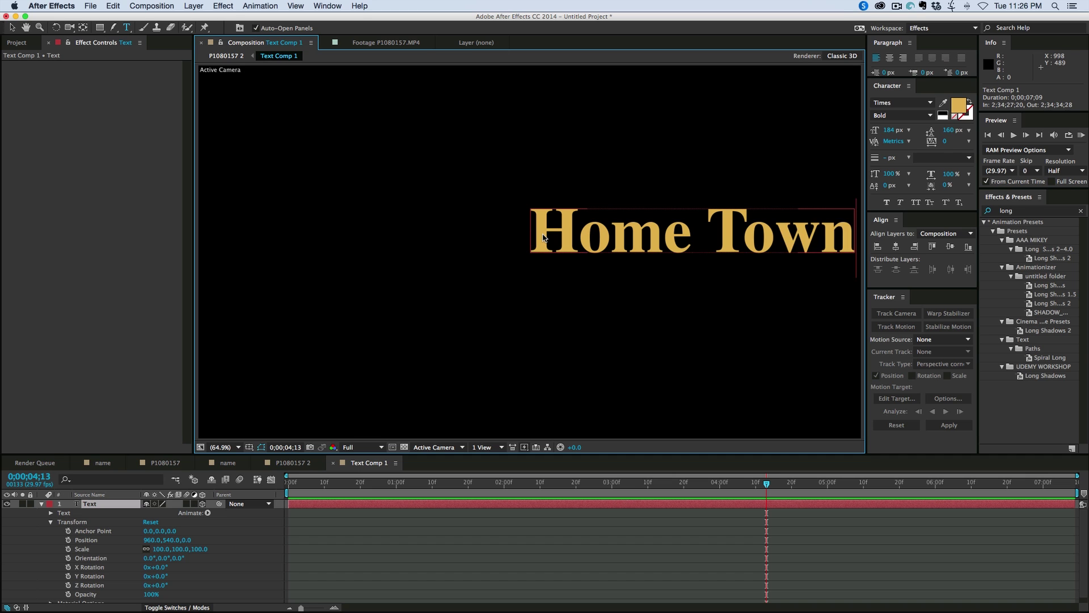
In P1080157 2, scale Text Comp 1 to 41.7% and set its anchor point to (984, 593, 0).
click(293, 463)
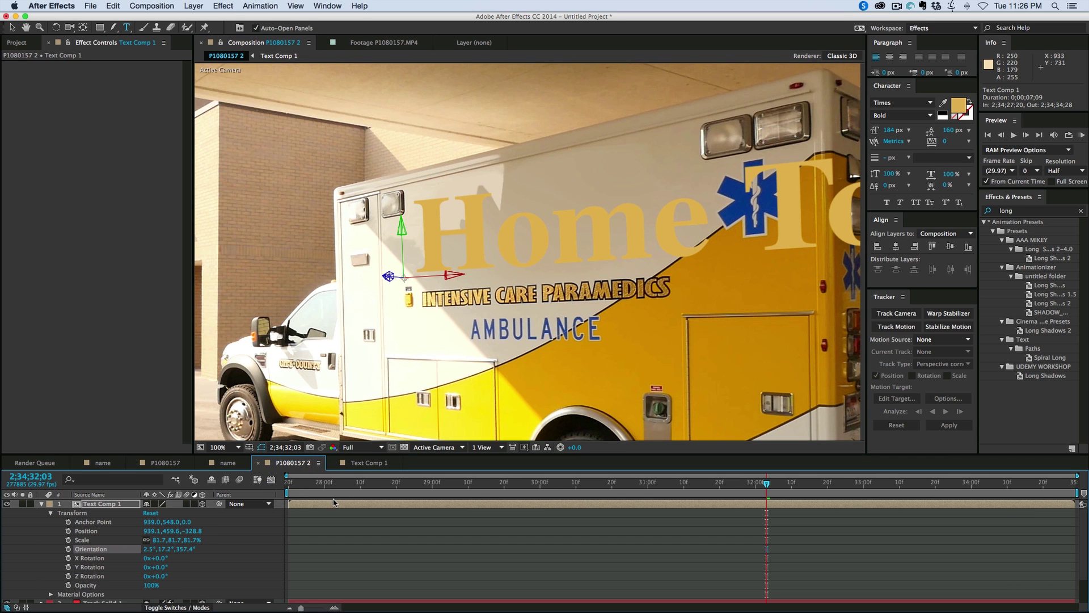
drag(160, 542, 140, 541)
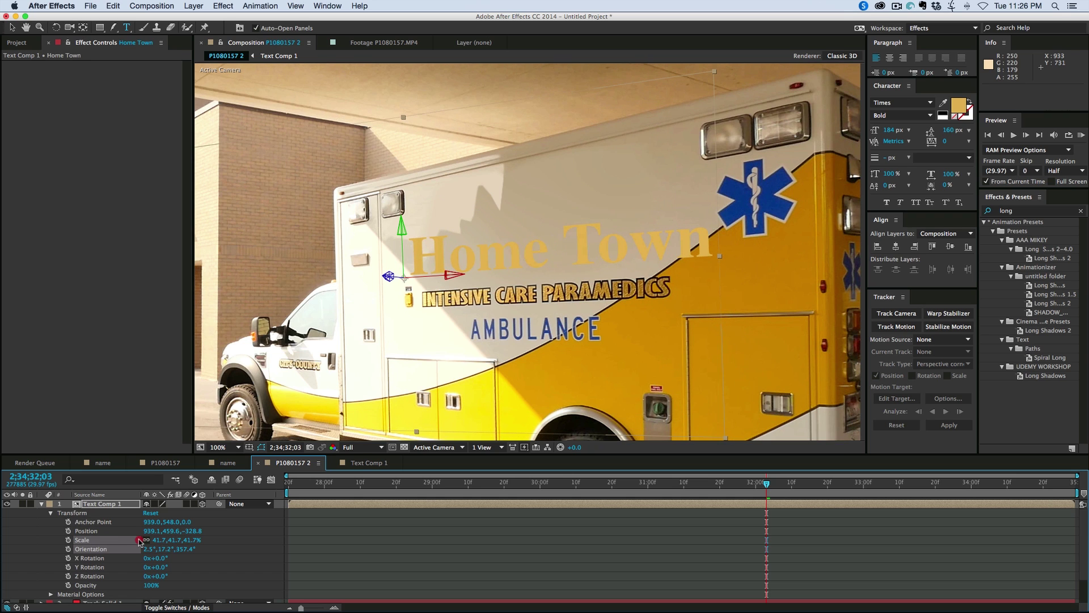
click(139, 540)
drag(154, 521, 189, 523)
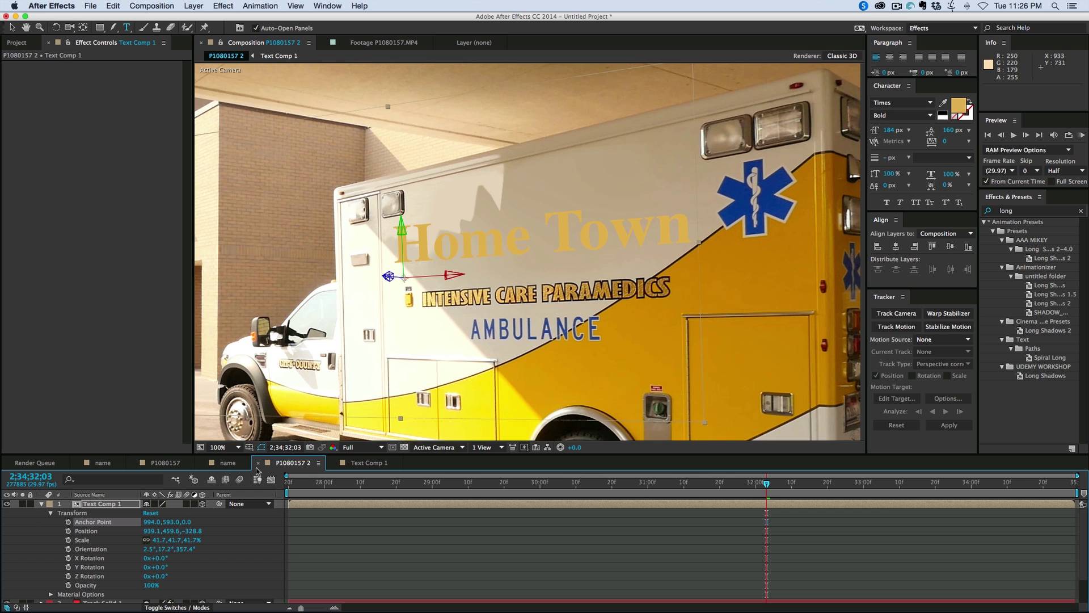
Open Text Comp 1 and show the Home Town text at 100% over the transparency grid.
double_click(486, 333)
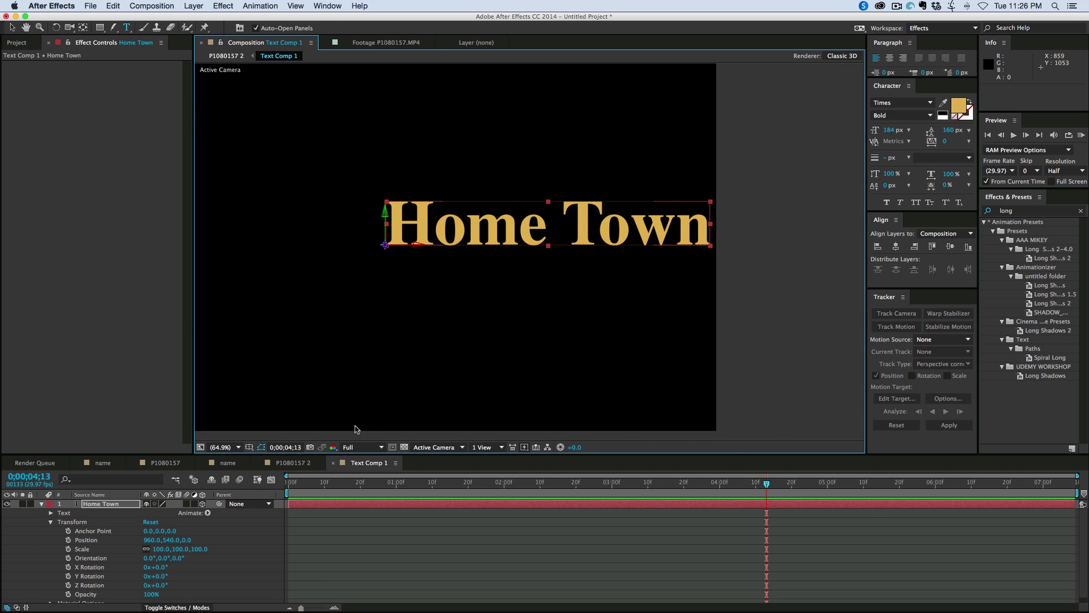
click(404, 447)
key(slash)
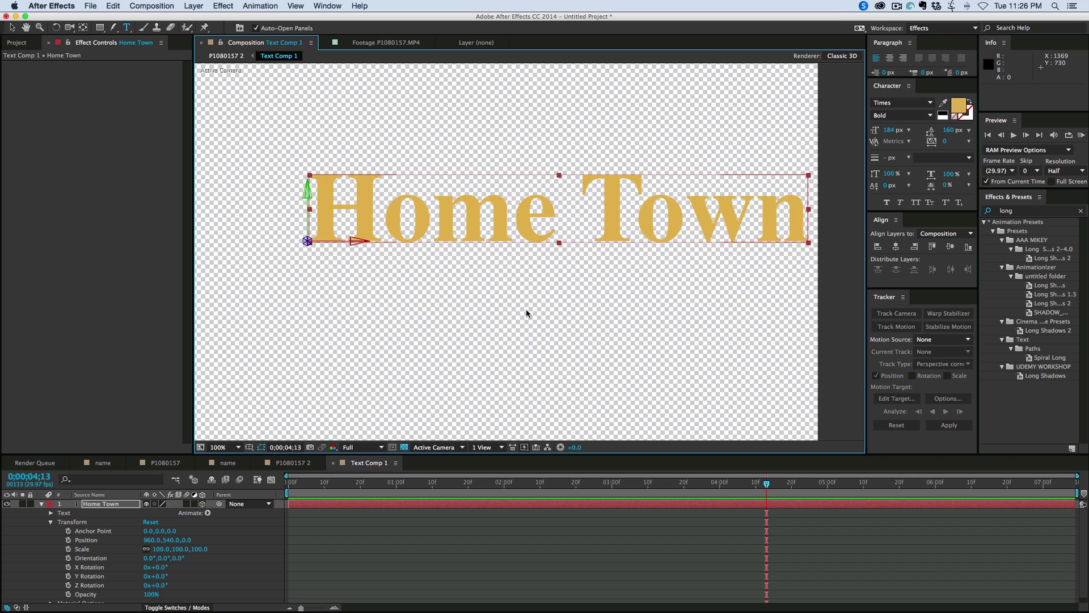
key(space)
drag(516, 311, 492, 323)
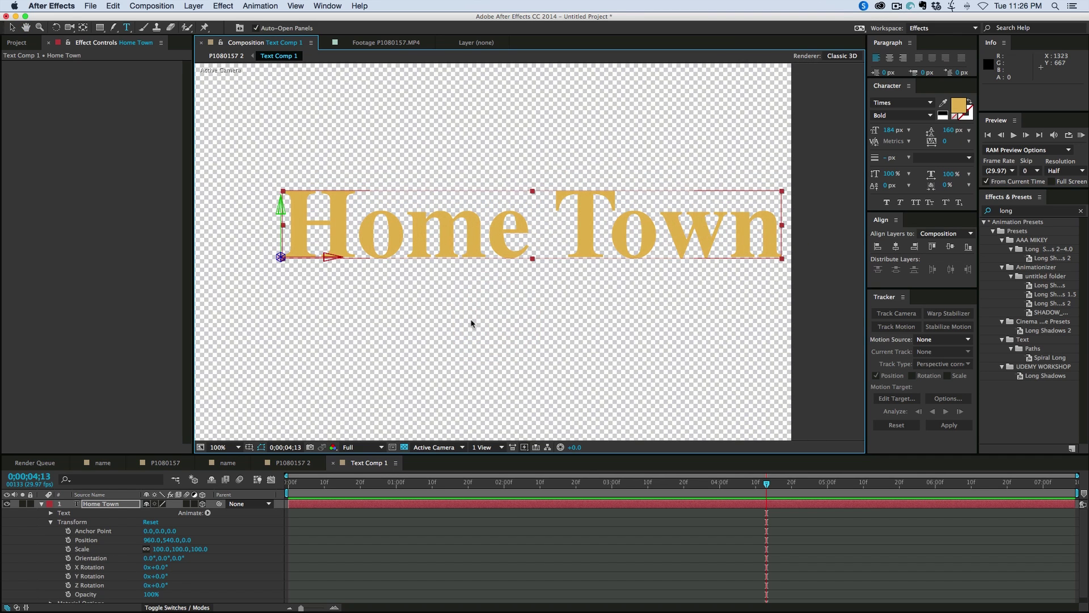
Apply the Add Grain effect to the Home Town text layer.
click(352, 504)
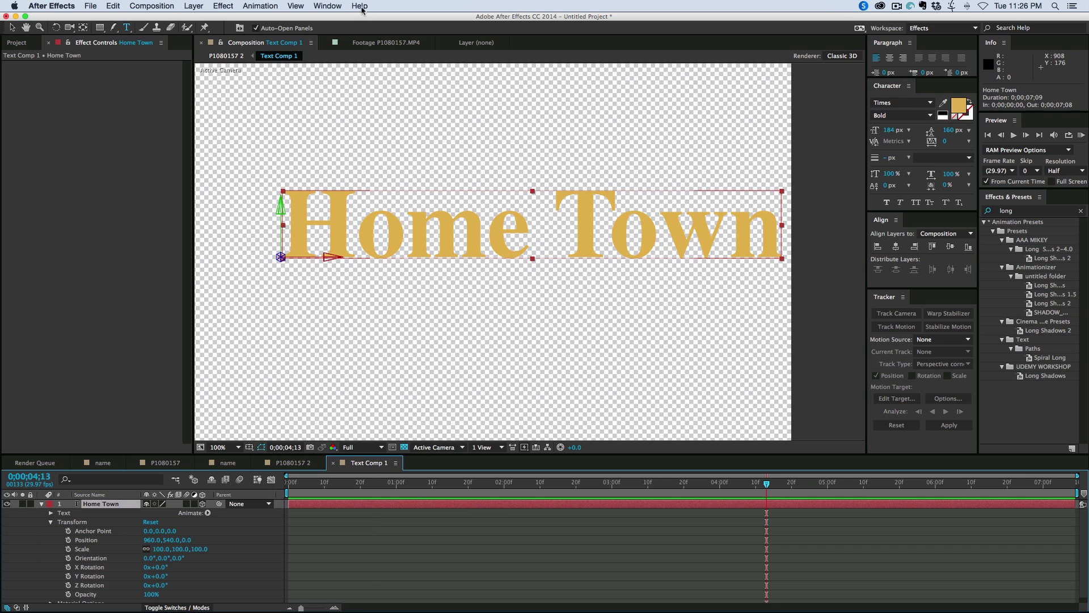
click(223, 5)
scroll(255, 358, down, 10)
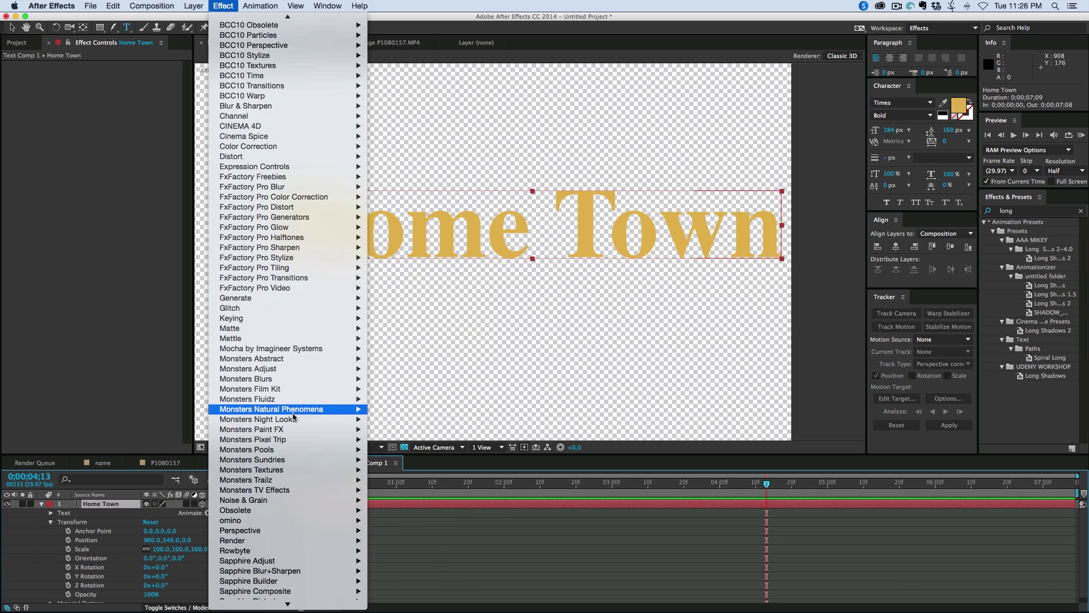
mouse_move(278, 499)
scroll(292, 502, up, 2)
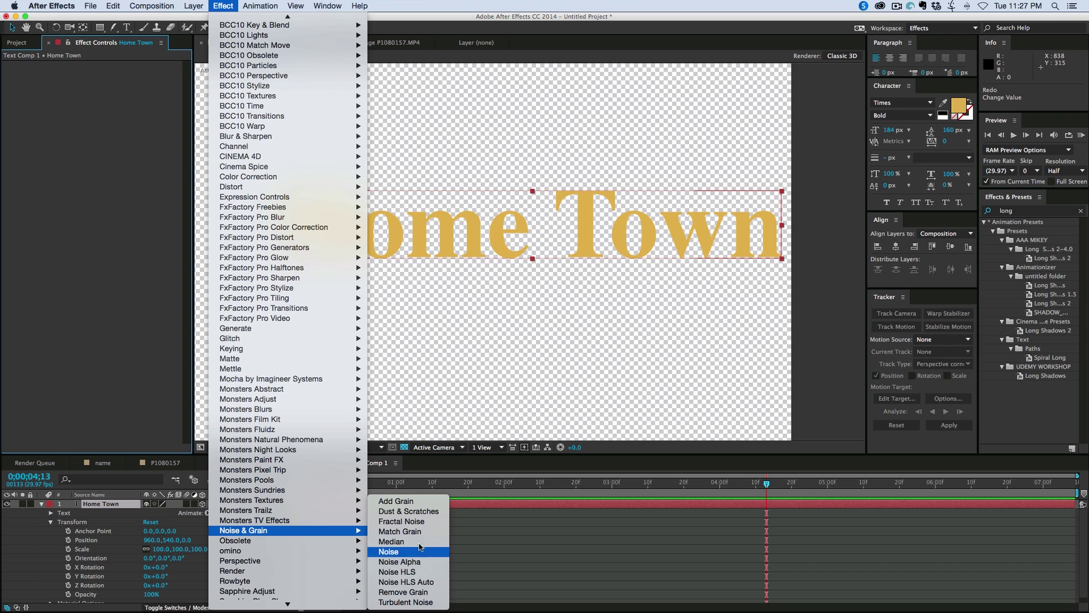
click(410, 501)
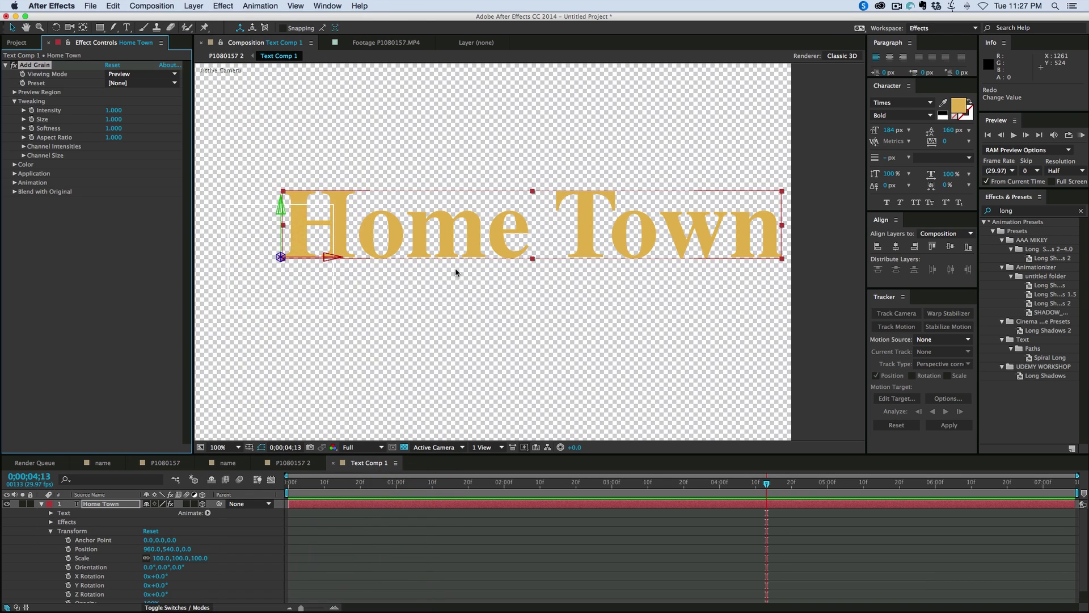
Set Add Grain to Final Output viewing, intensity 8.7 and monochromatic colour, and check the text in P1080157 2.
click(135, 83)
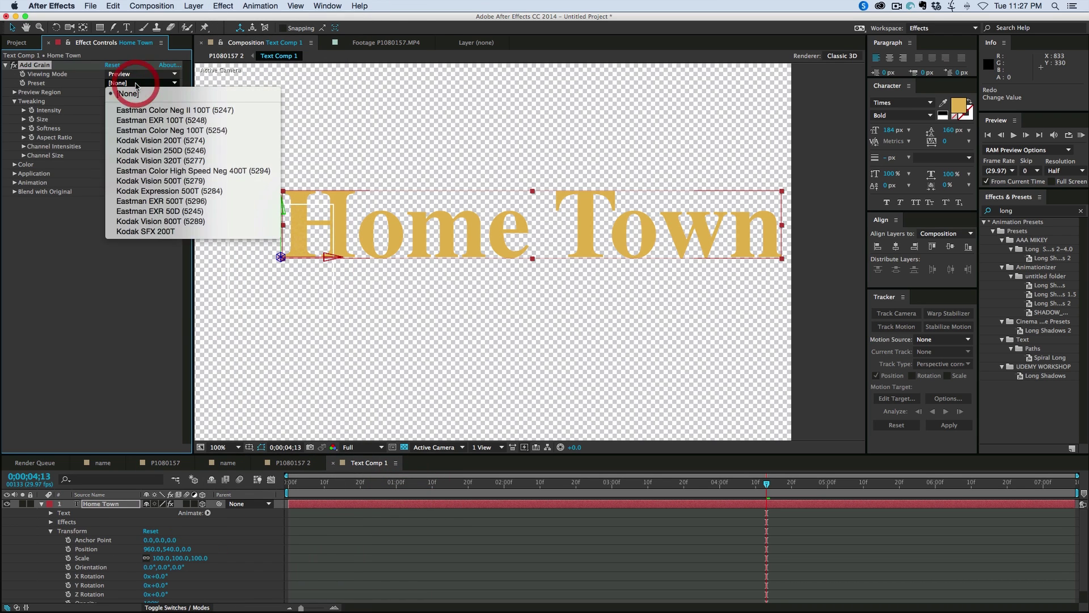
click(138, 76)
click(148, 99)
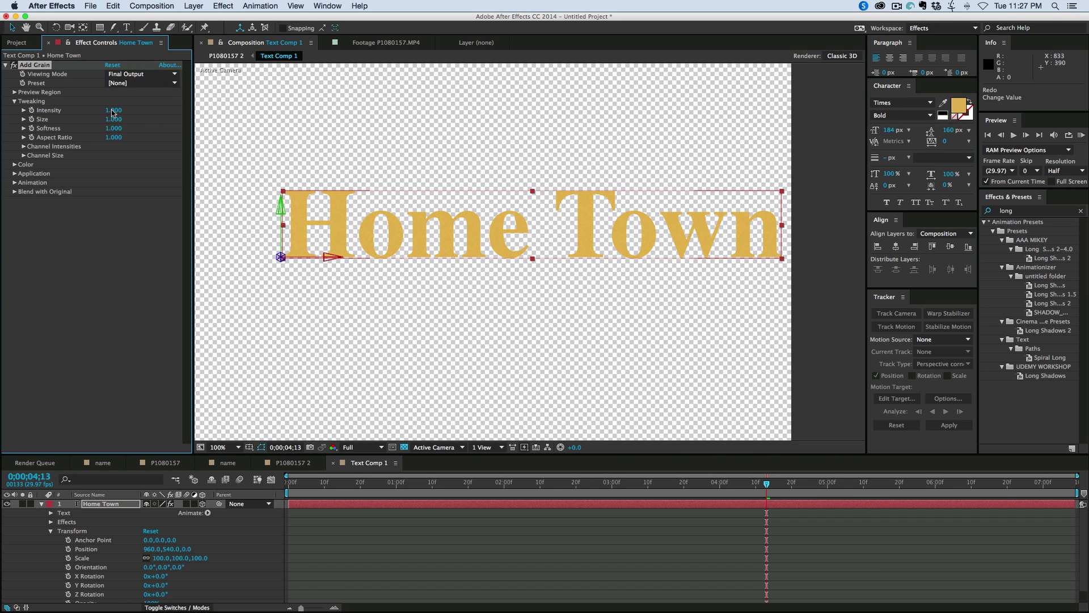
drag(158, 117, 153, 116)
click(14, 165)
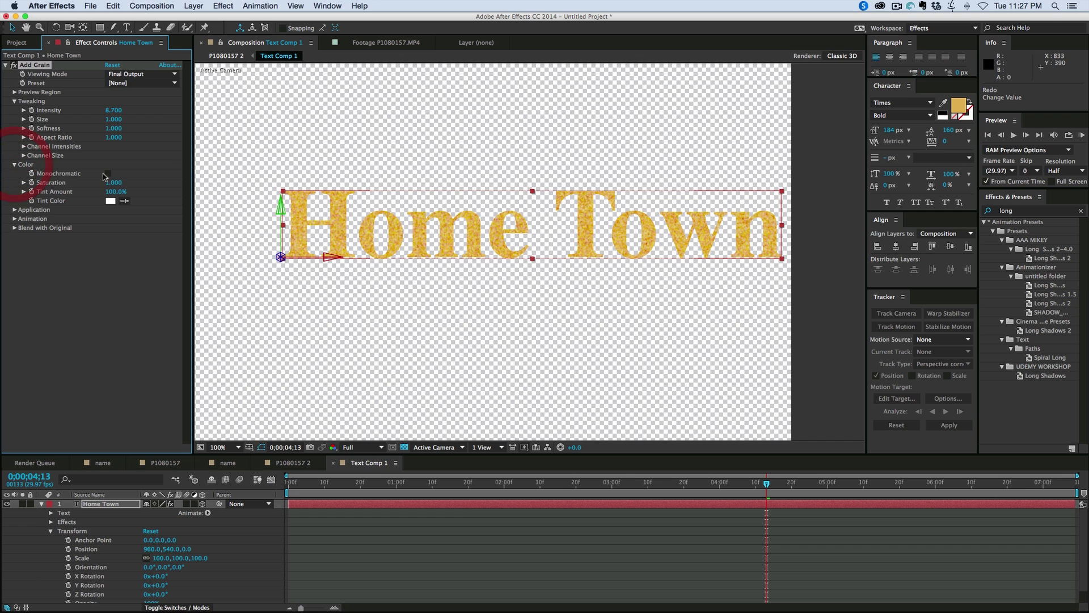
click(108, 174)
click(304, 462)
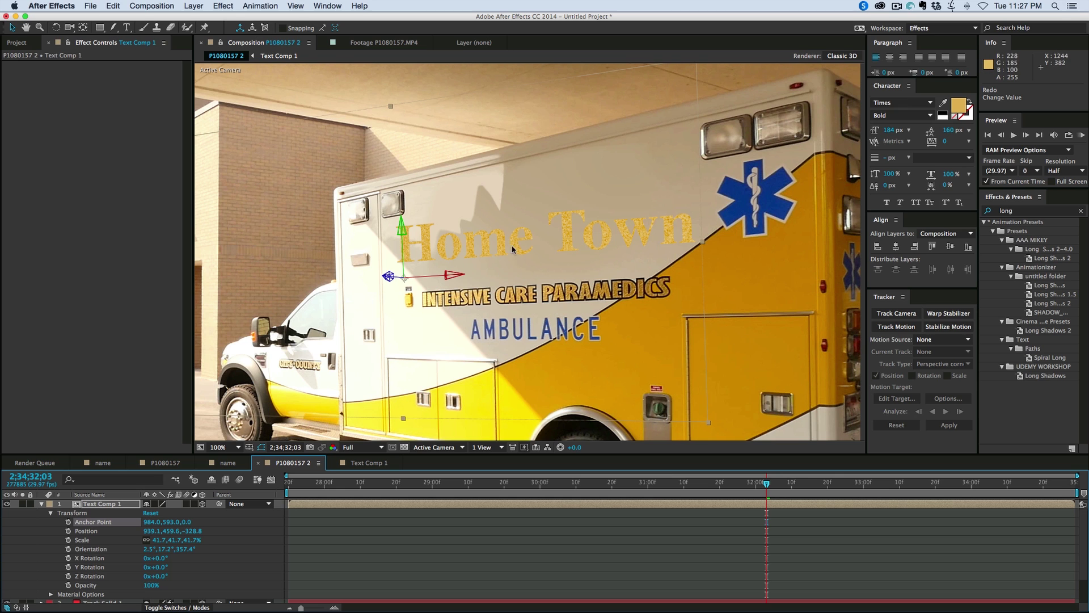
In Text Comp 1, add a black Stroke layer style of size 3.9 to the Home Town text.
click(358, 462)
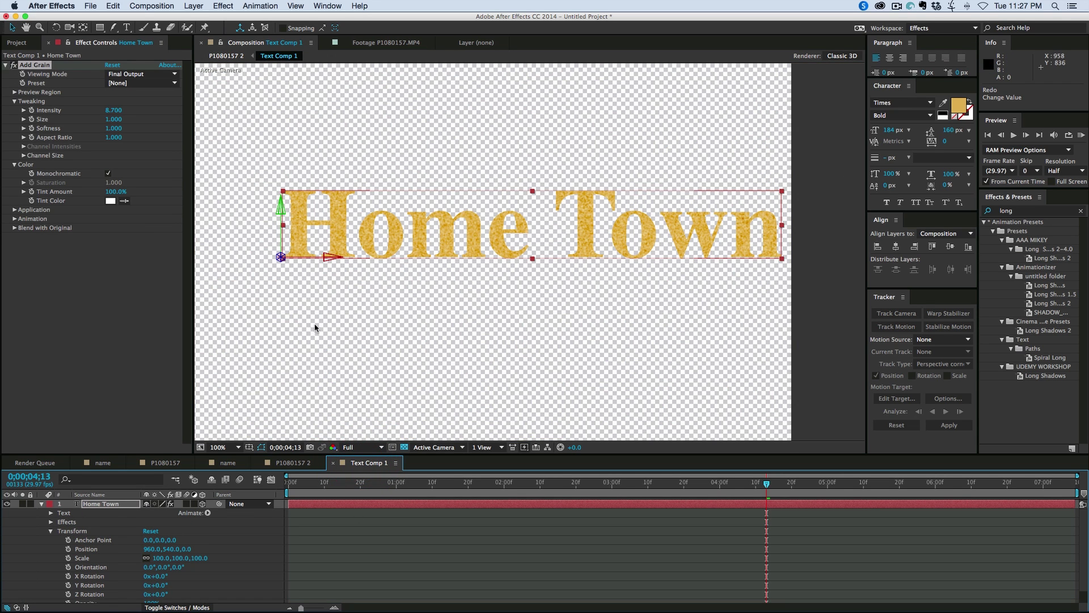
click(193, 6)
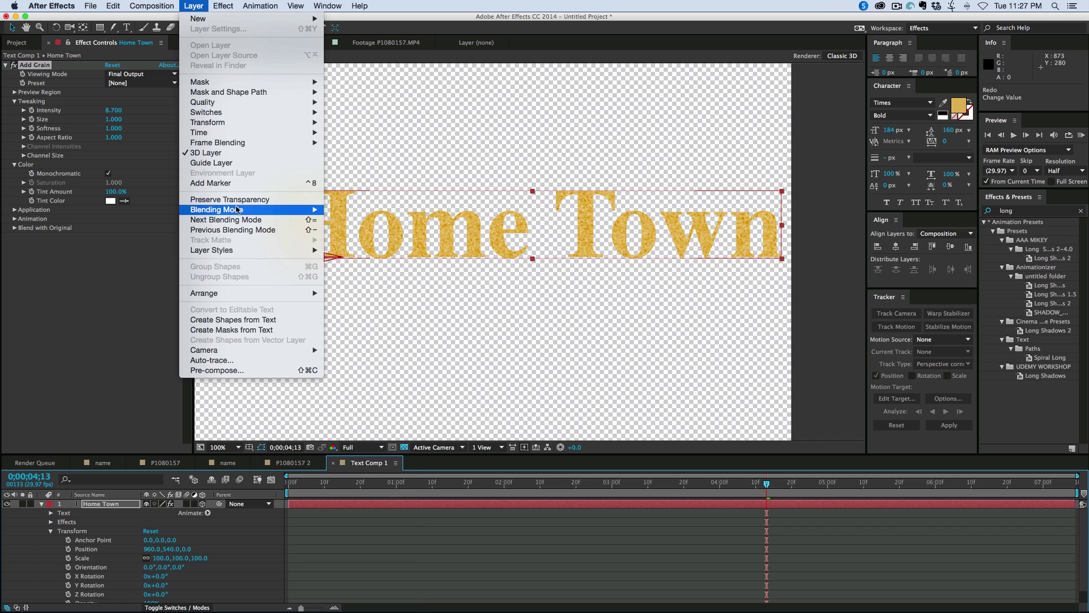
mouse_move(238, 253)
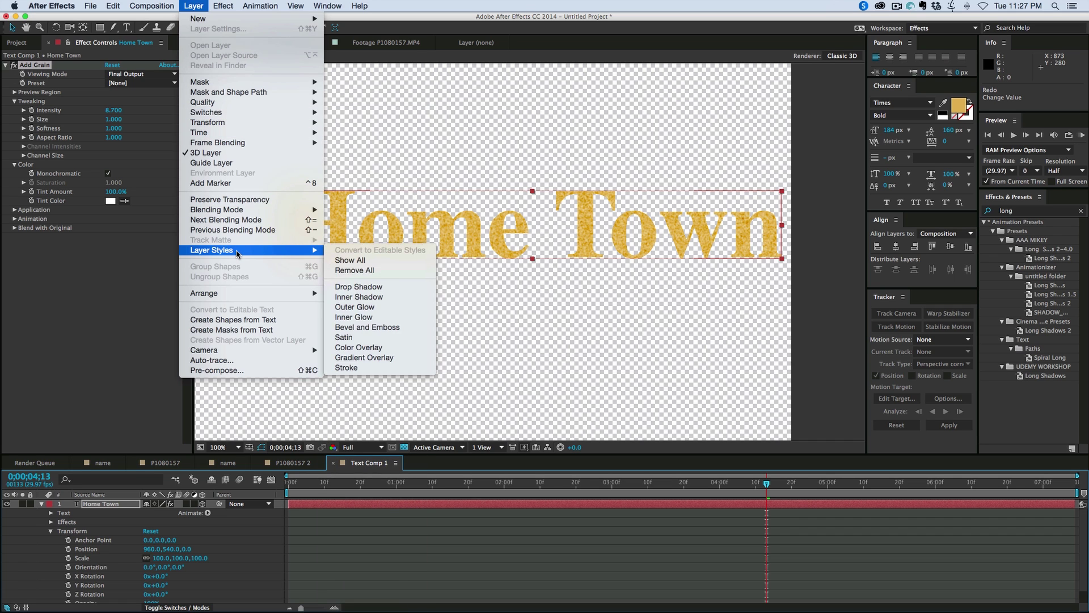
click(363, 368)
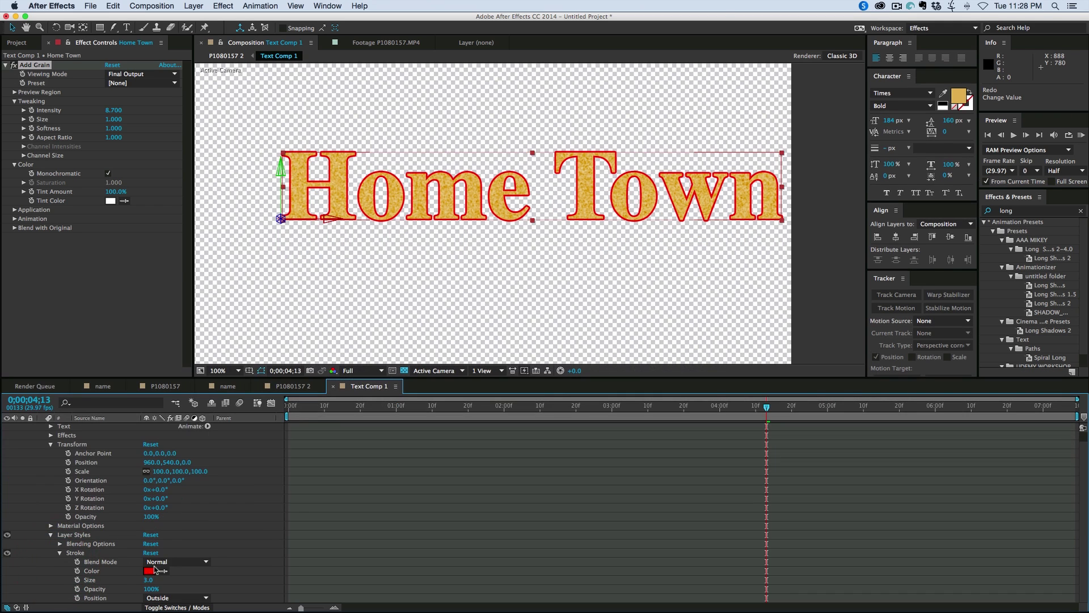
click(149, 570)
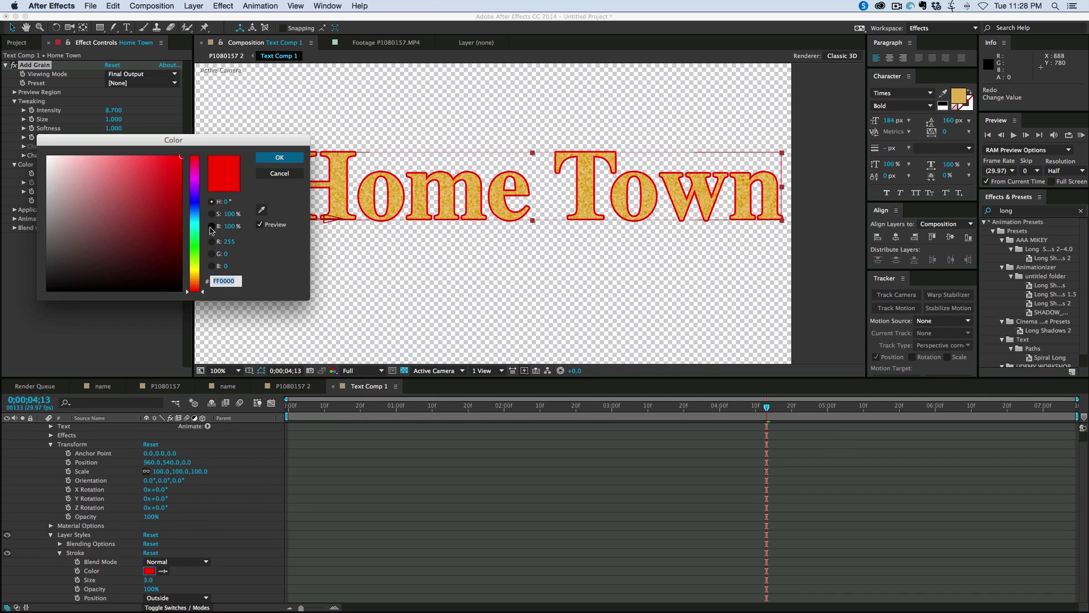
key(Return)
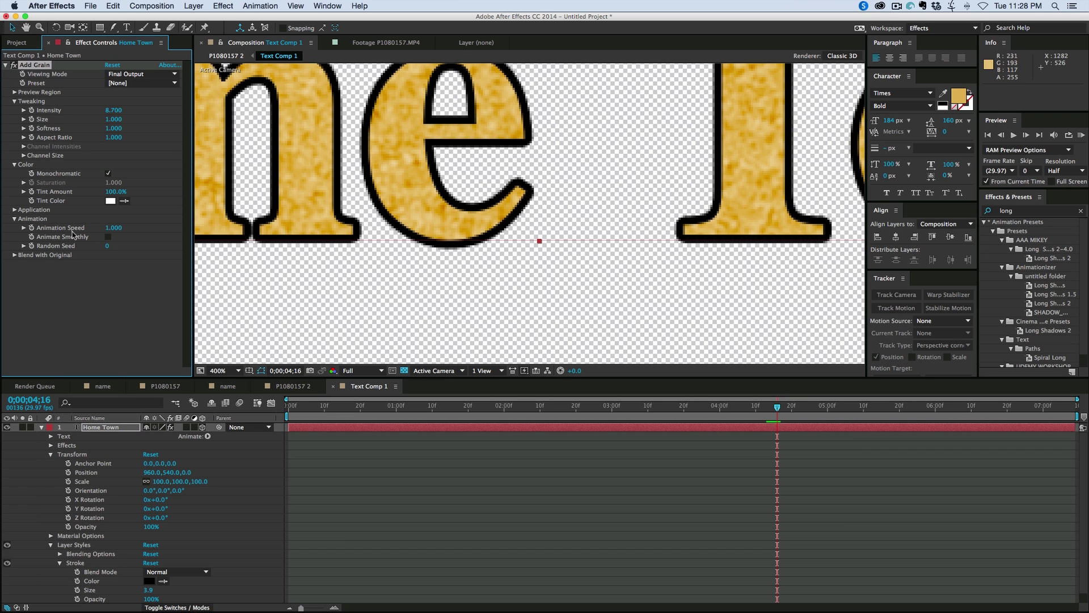
Set the Add Grain animation speed to 0 and check the text in P1080157 2.
click(113, 227)
text(0)
key(Return)
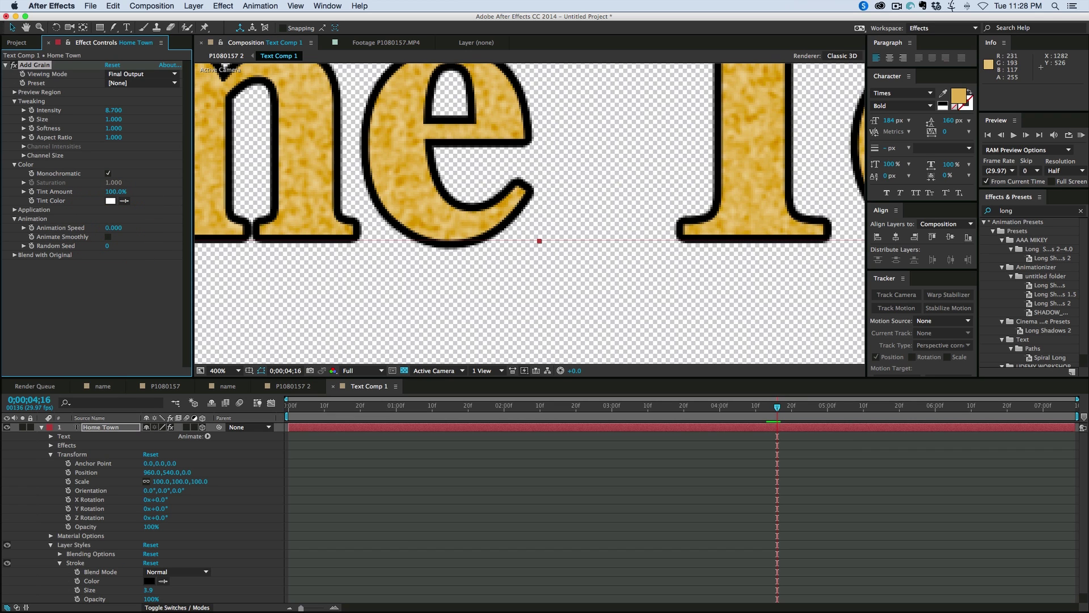
scroll(488, 197, down, 3)
scroll(483, 196, up, 1)
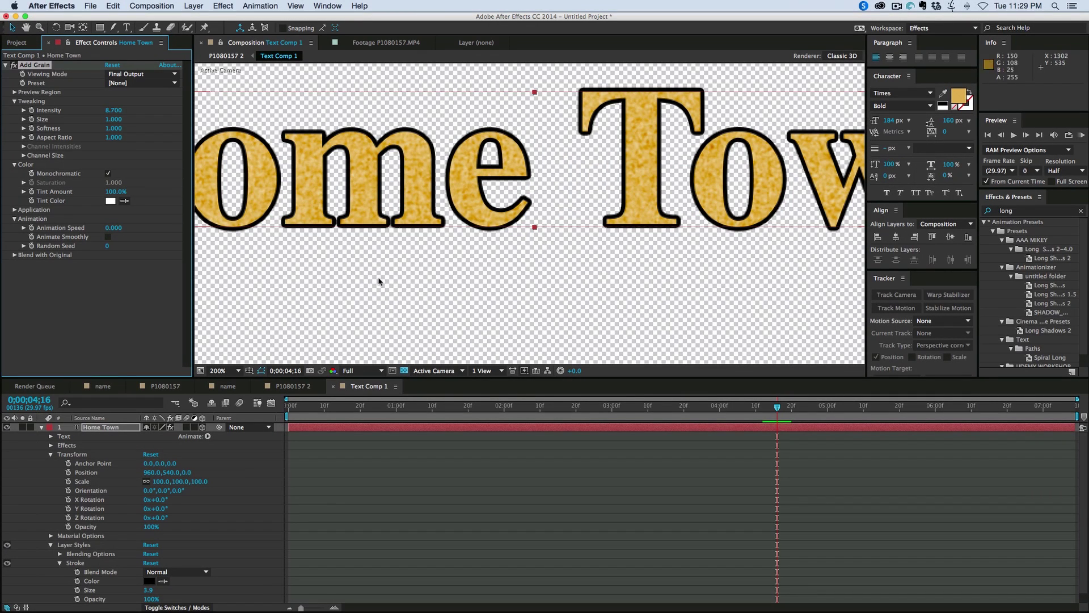
click(293, 386)
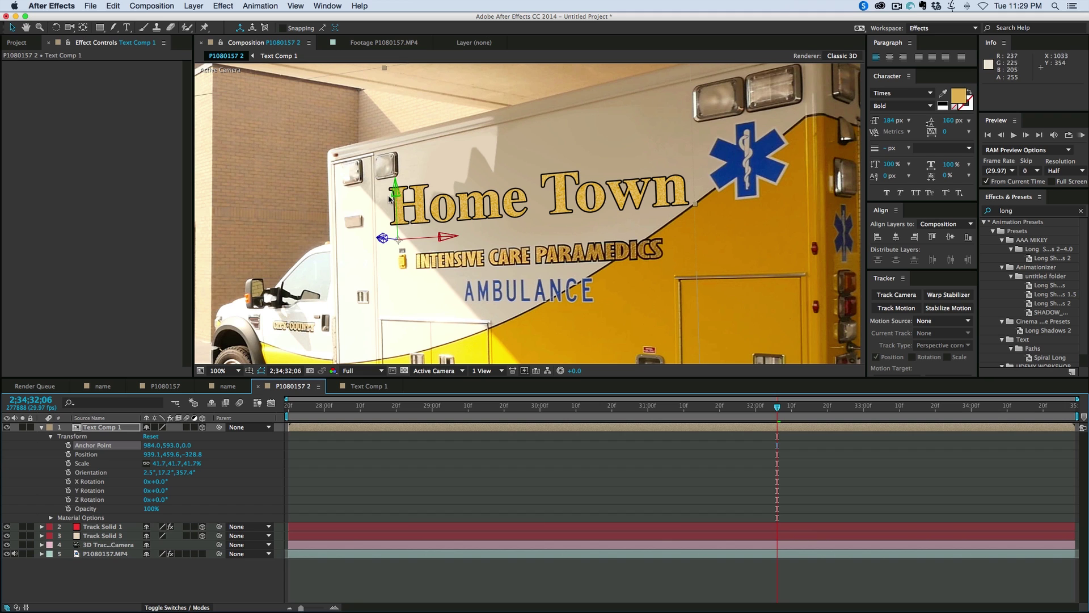
Apply the CC Light Sweep effect to the Text Comp 1 layer in P1080157 2.
click(613, 427)
click(354, 6)
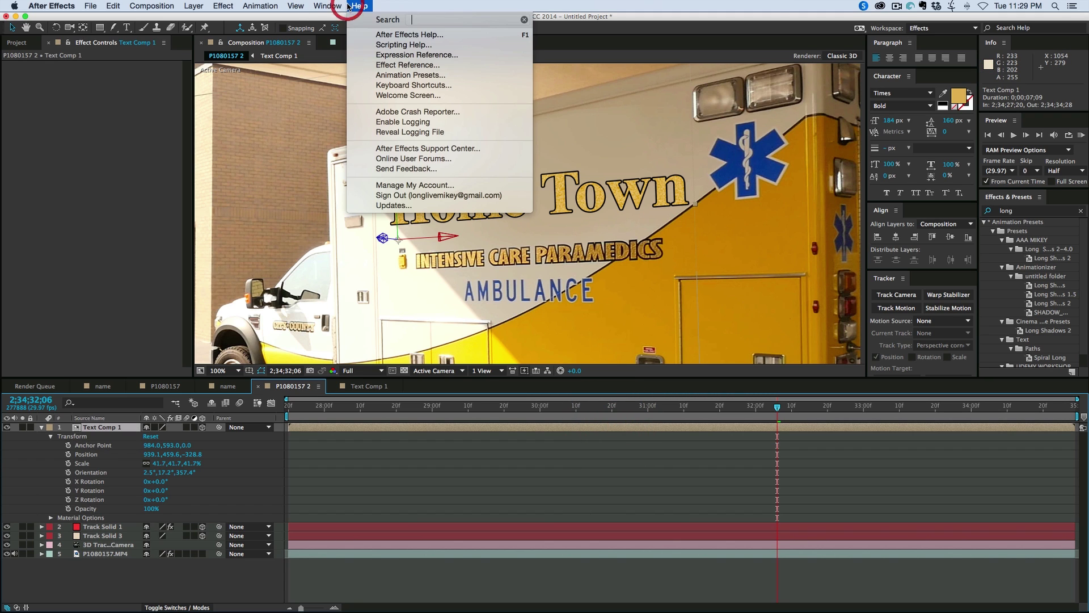
text(sweep)
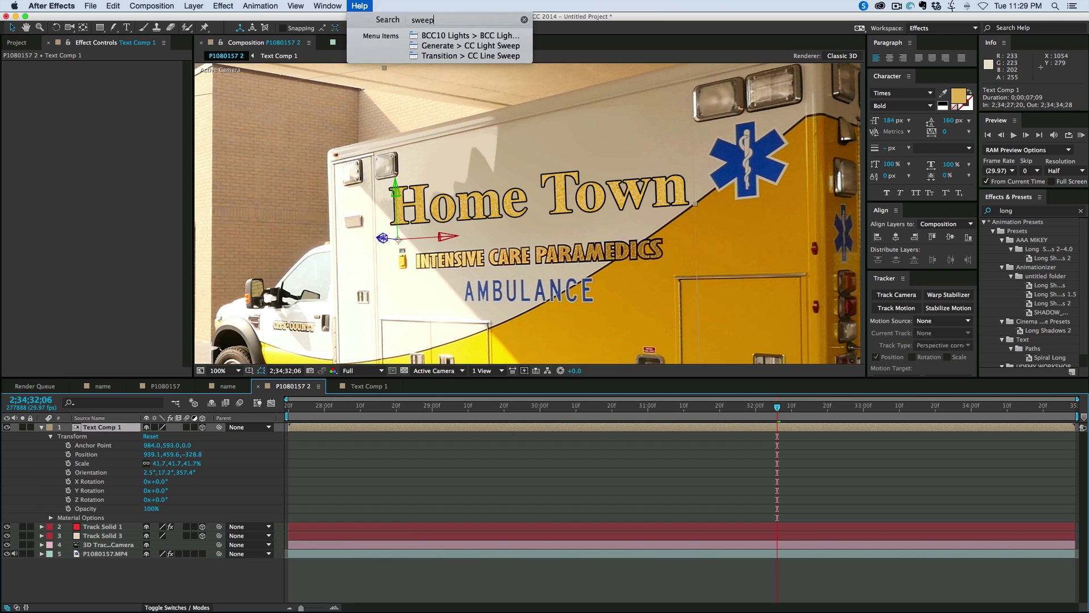
key(Down)
key(Down)
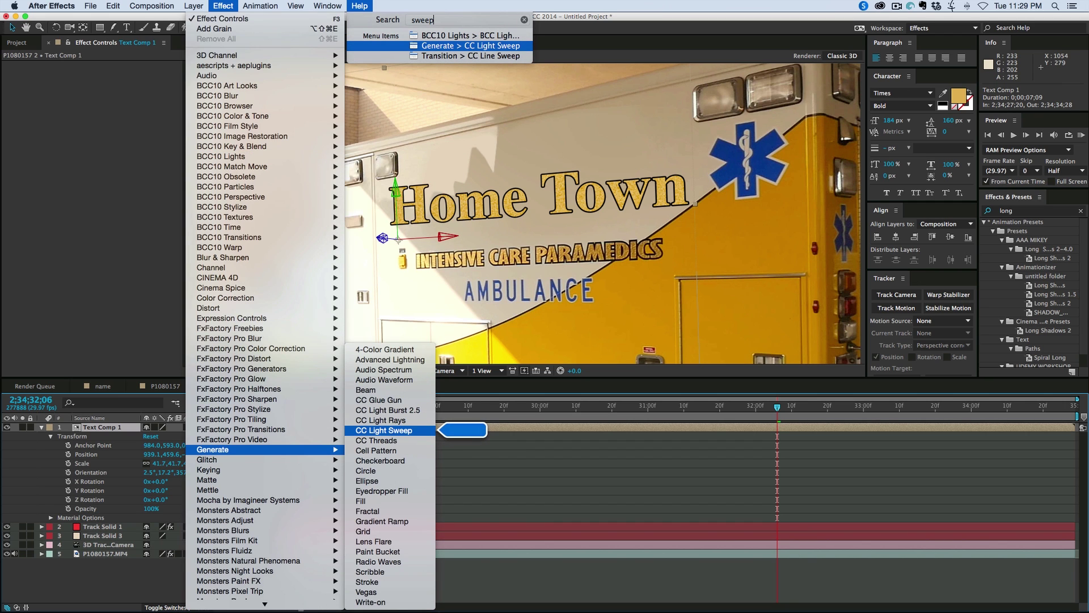
key(Return)
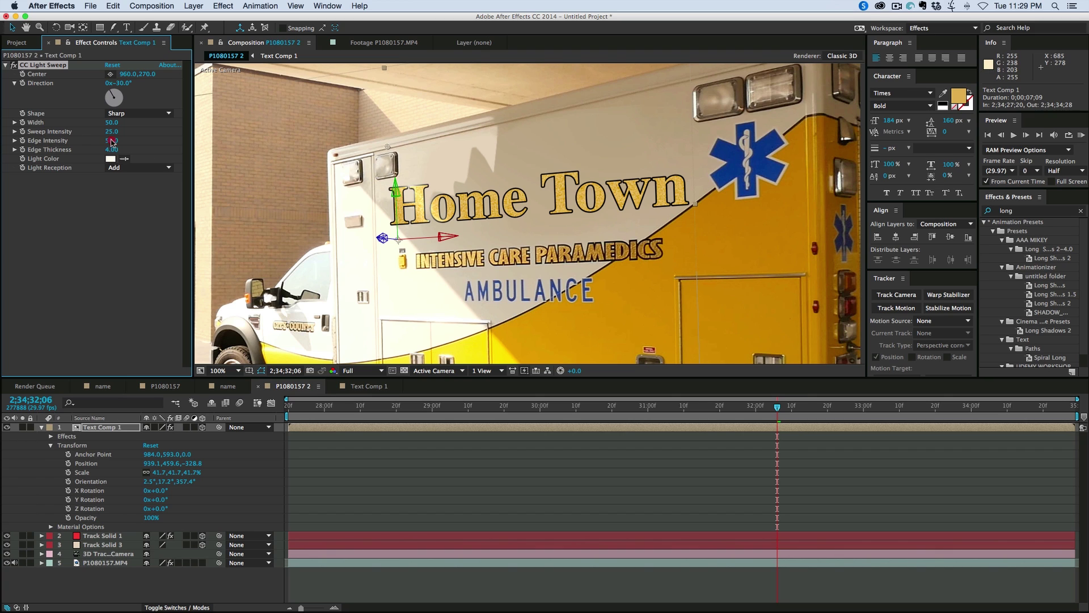
Adjust the light sweep to edge intensity 0, width 101, direction 80° and centre at about (1172, 418).
drag(112, 142, 91, 142)
drag(134, 86, 165, 101)
drag(387, 151, 431, 178)
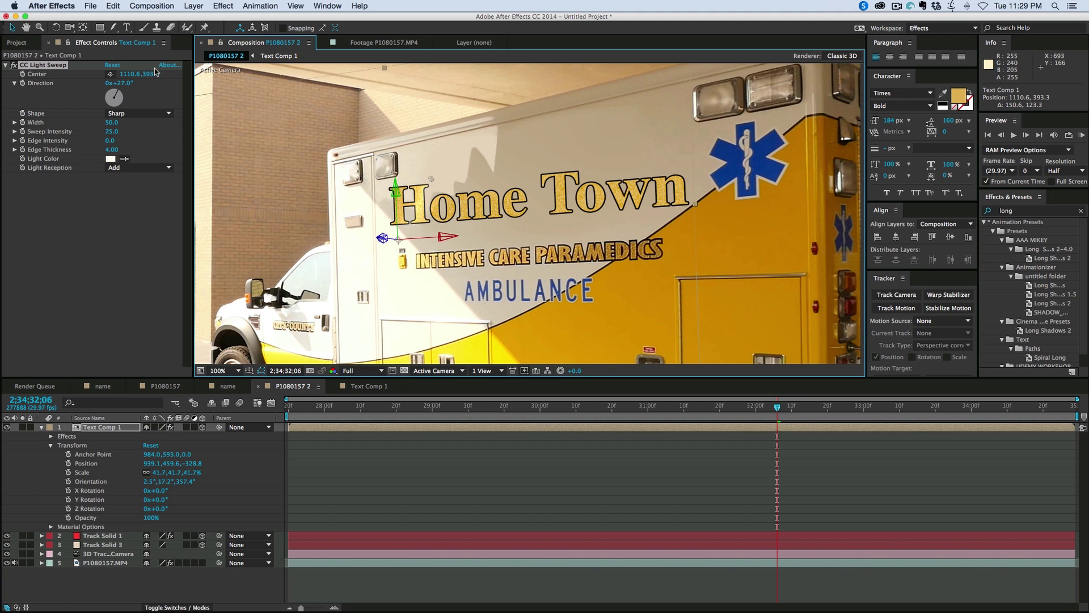
drag(130, 82, 130, 85)
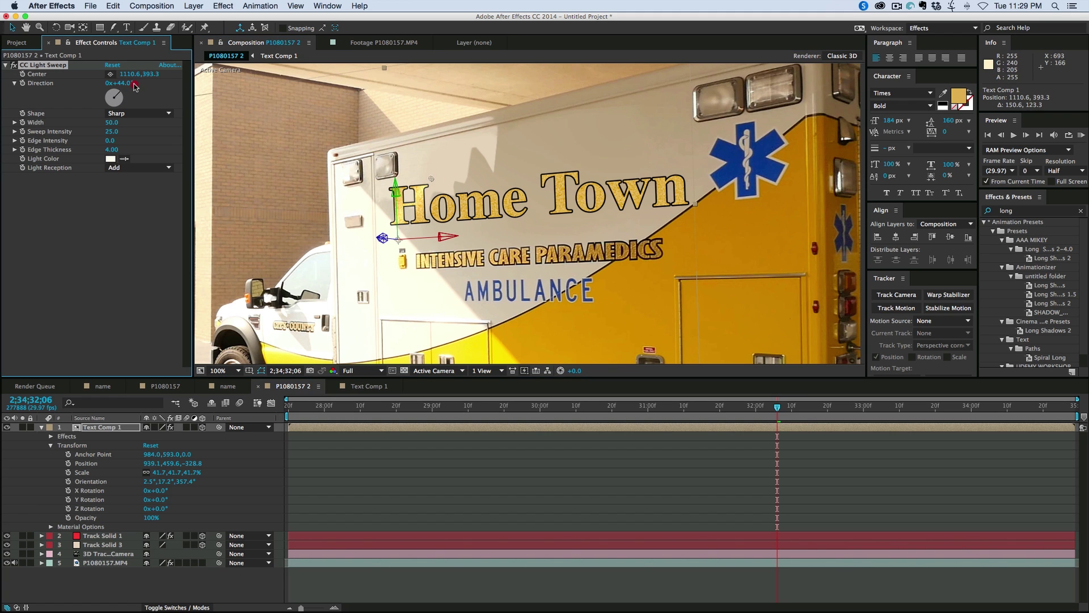
drag(111, 124, 138, 123)
drag(431, 179, 456, 186)
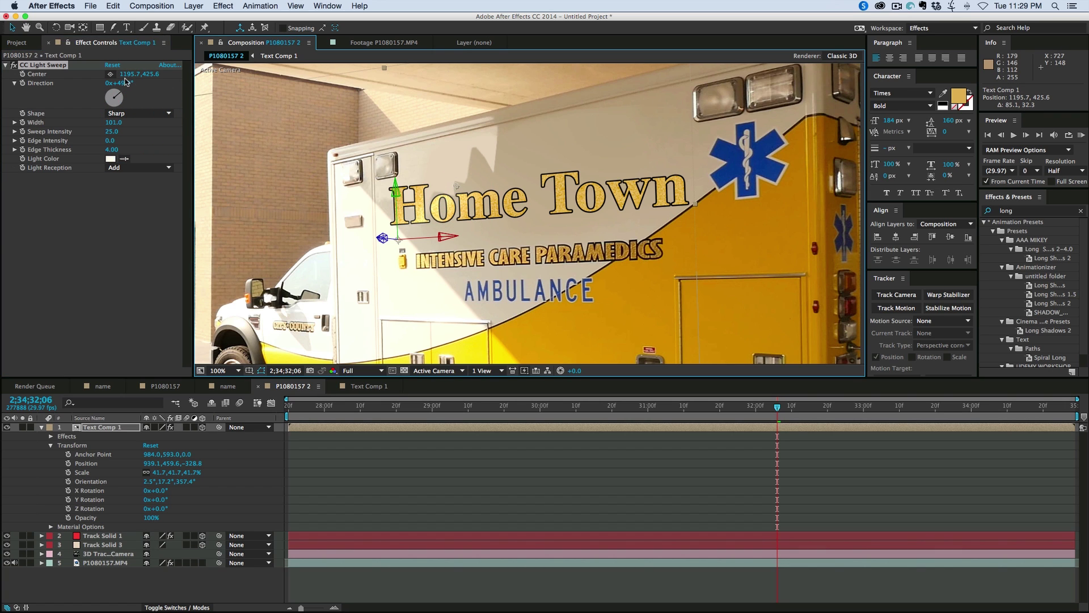
click(127, 83)
drag(136, 85, 146, 85)
drag(456, 187, 452, 189)
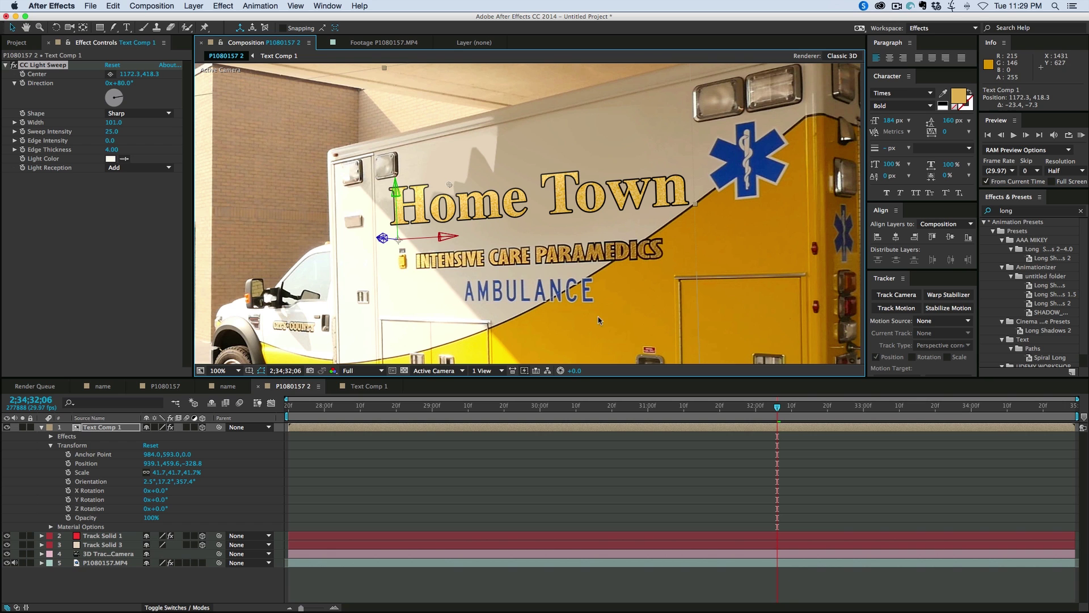
In Text Comp 1, apply Gradient Ramp to the Home Town text above Add Grain and disable Add Grain.
double_click(516, 430)
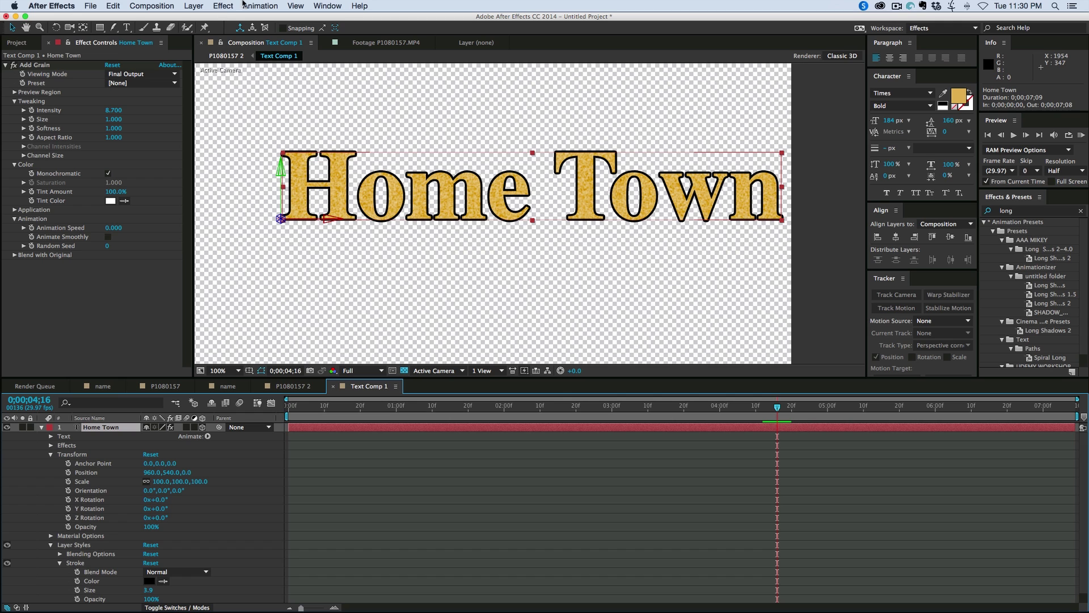
click(224, 6)
mouse_move(295, 449)
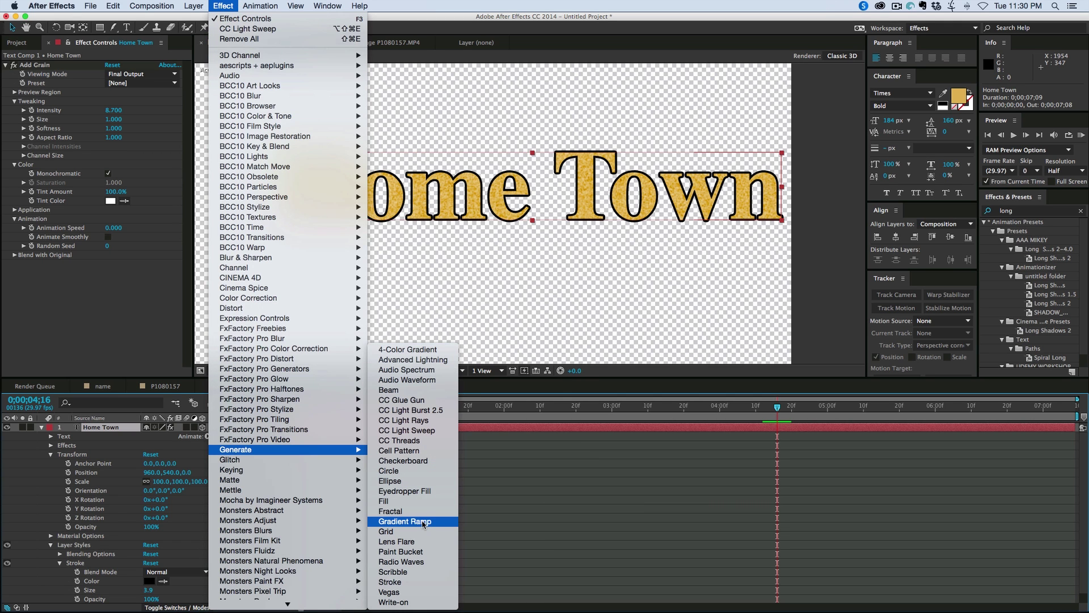
click(423, 522)
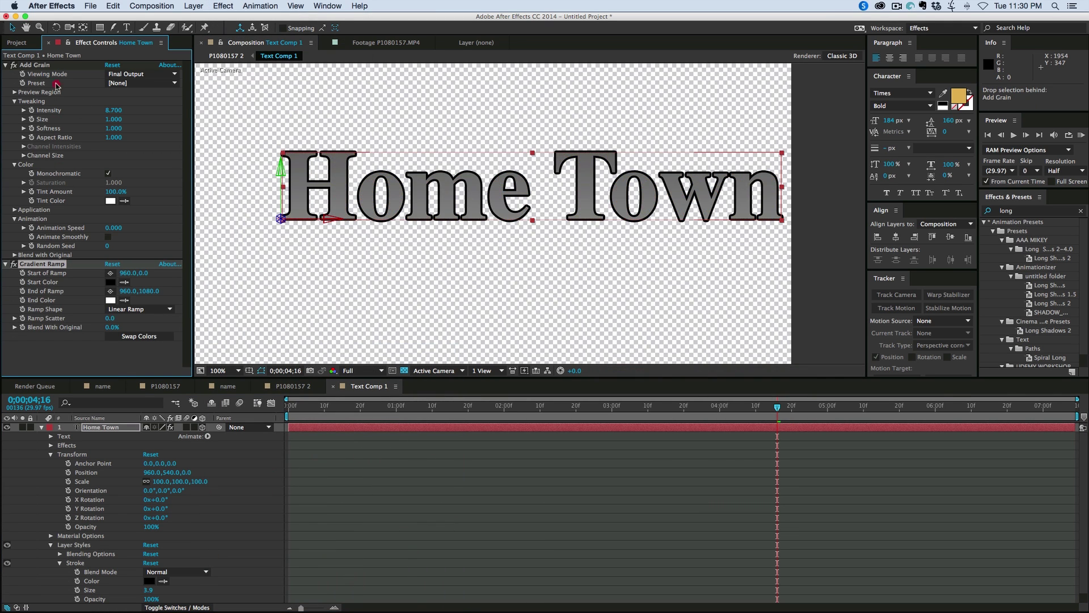
drag(57, 86, 54, 64)
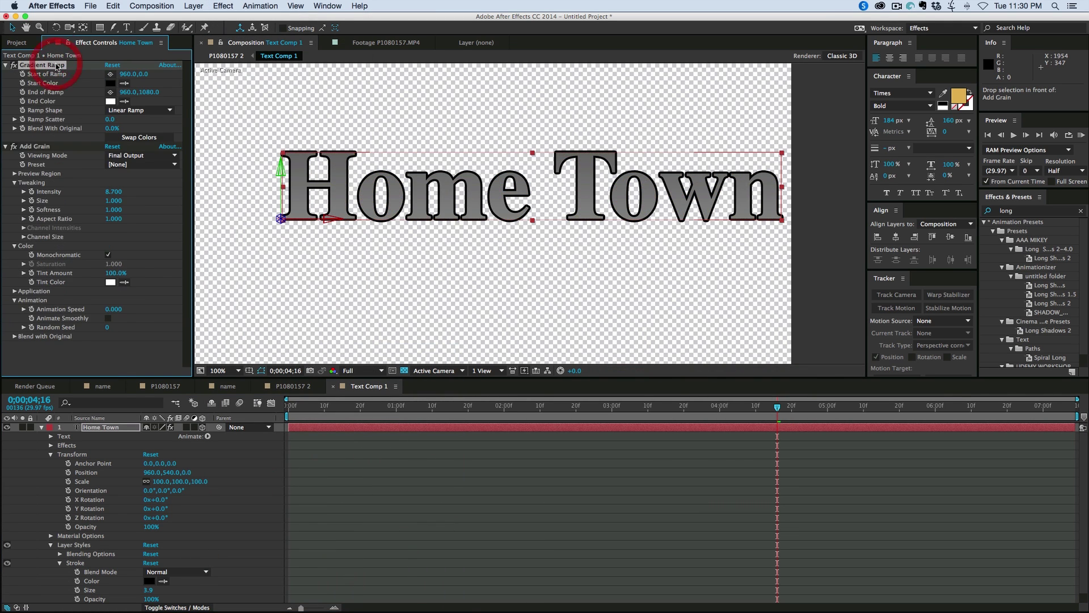
click(16, 146)
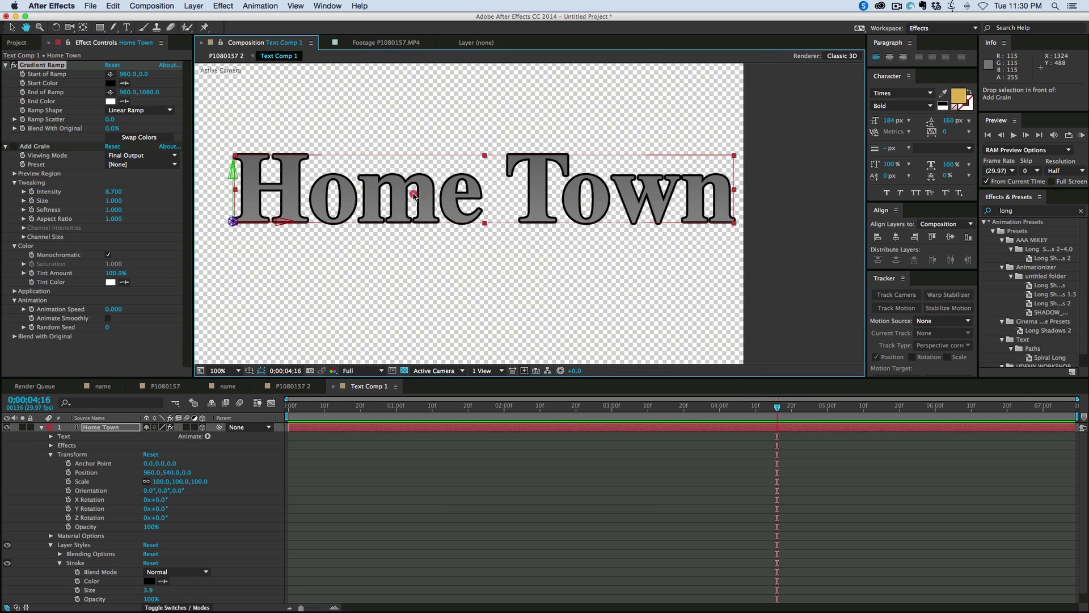
Place the ramp's start at about (943, 480) and its end at about (1913, 496) so it runs across the text.
click(110, 74)
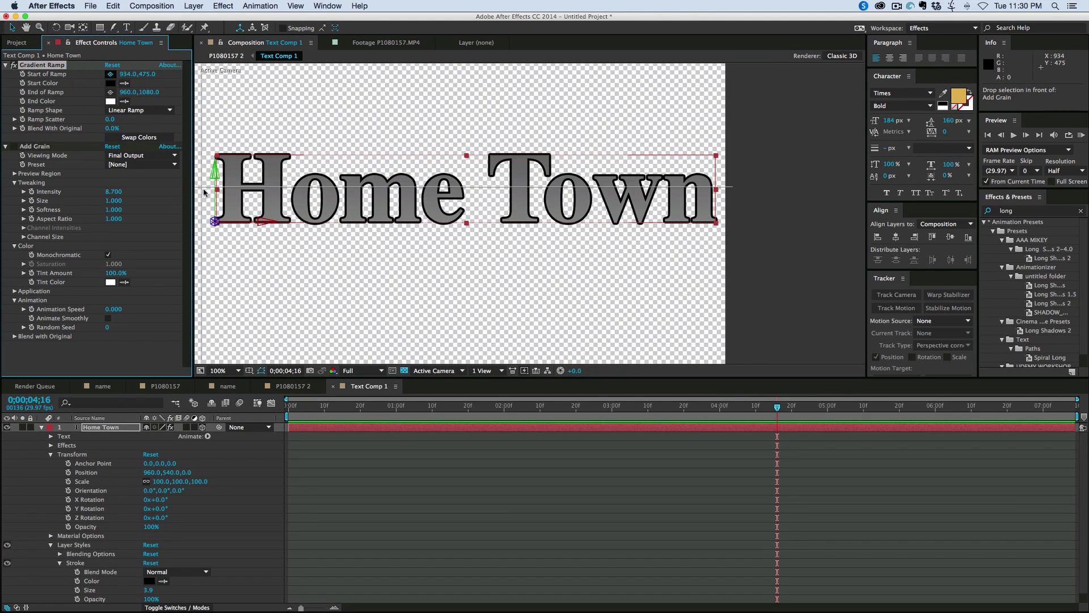
click(206, 189)
click(110, 92)
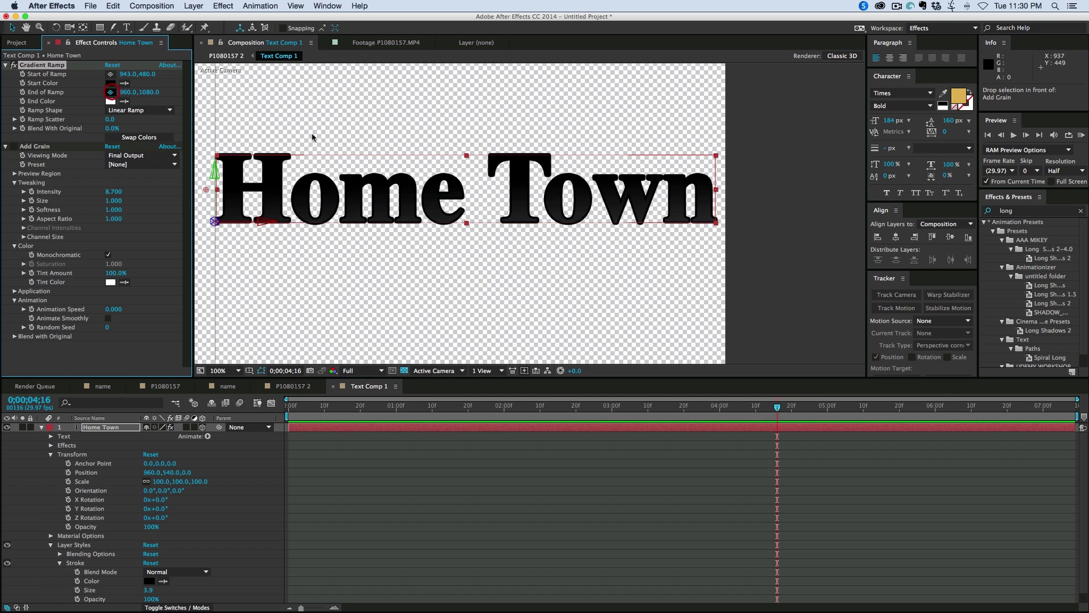
click(722, 198)
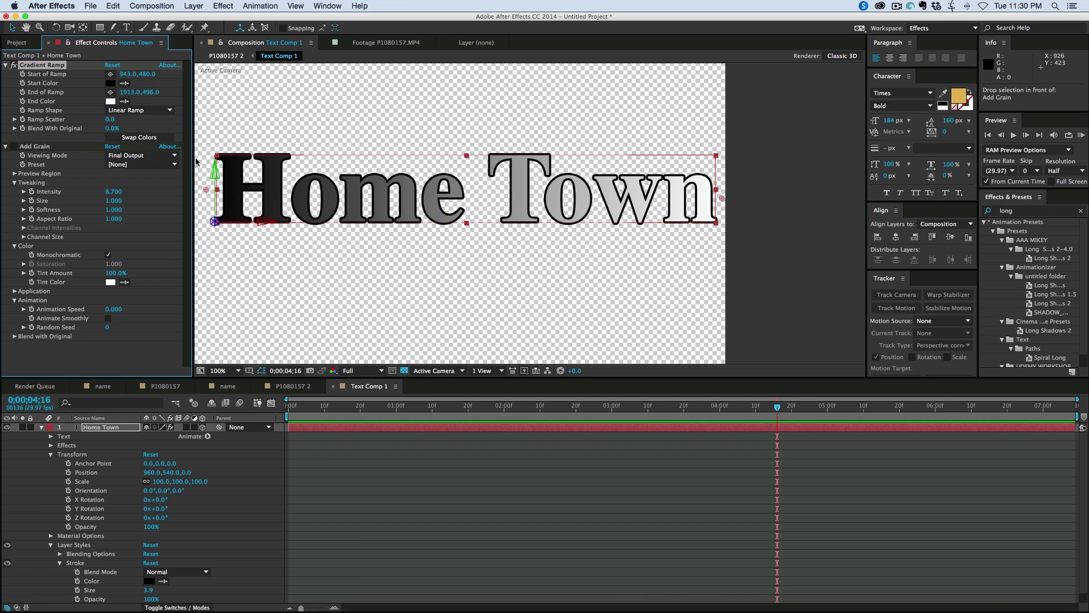
Sample the text's gold fill colour for both the end and start colours of the ramp.
click(126, 102)
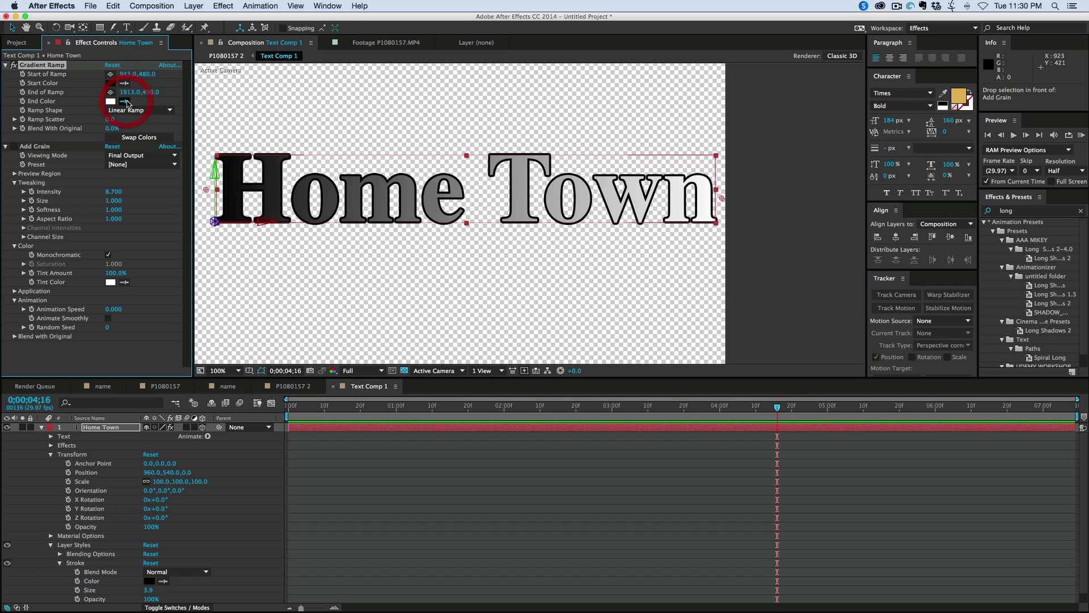
click(960, 101)
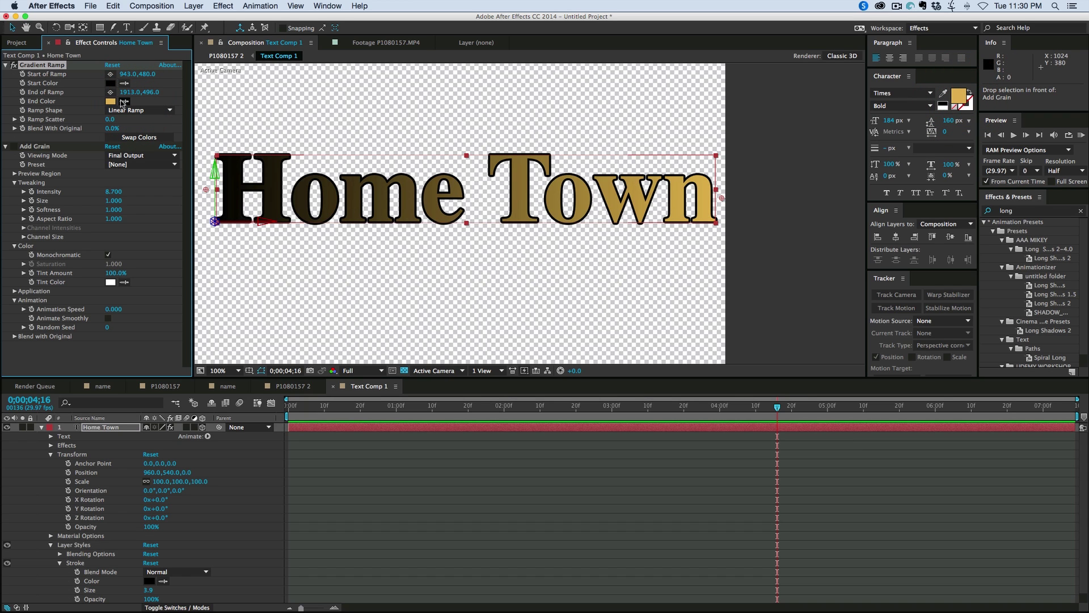
click(959, 101)
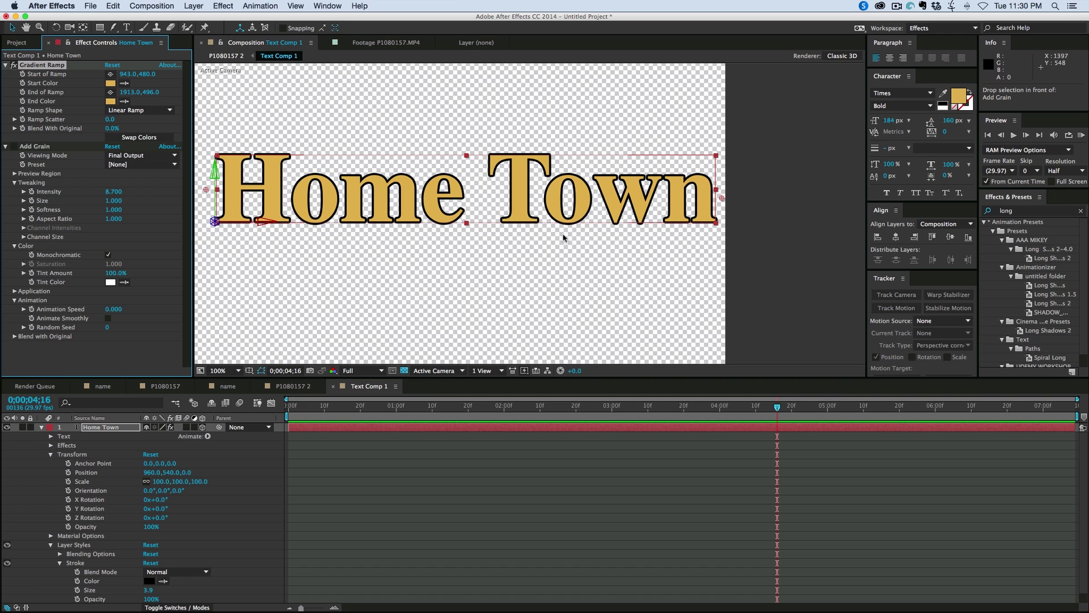
Darken the ramp's end colour to brownish gold, brighten its start colour to EAB959, and re-enable Add Grain.
click(110, 101)
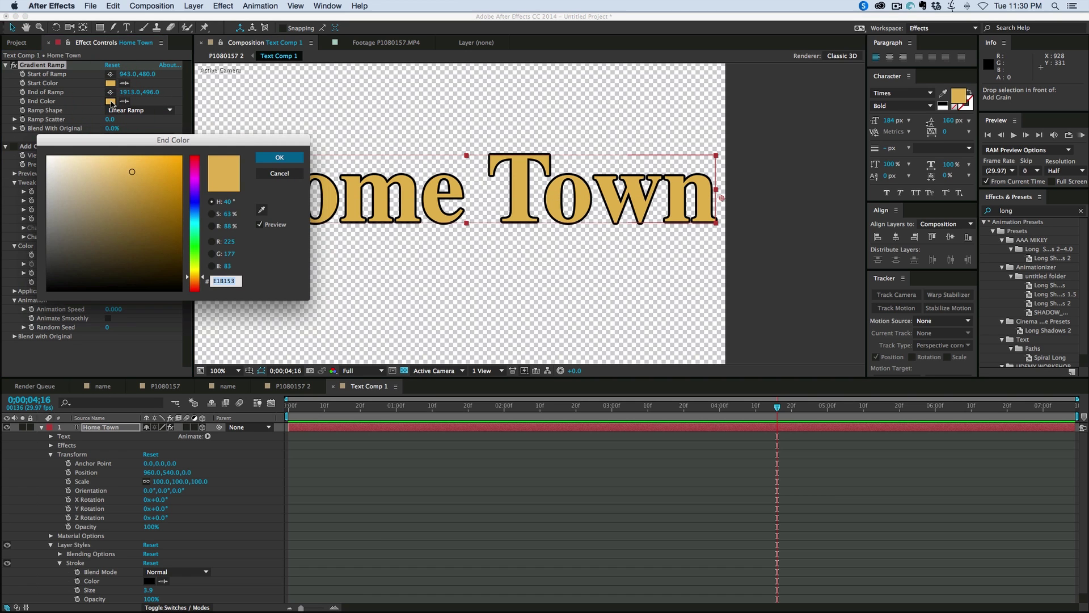
drag(132, 192, 128, 209)
click(282, 159)
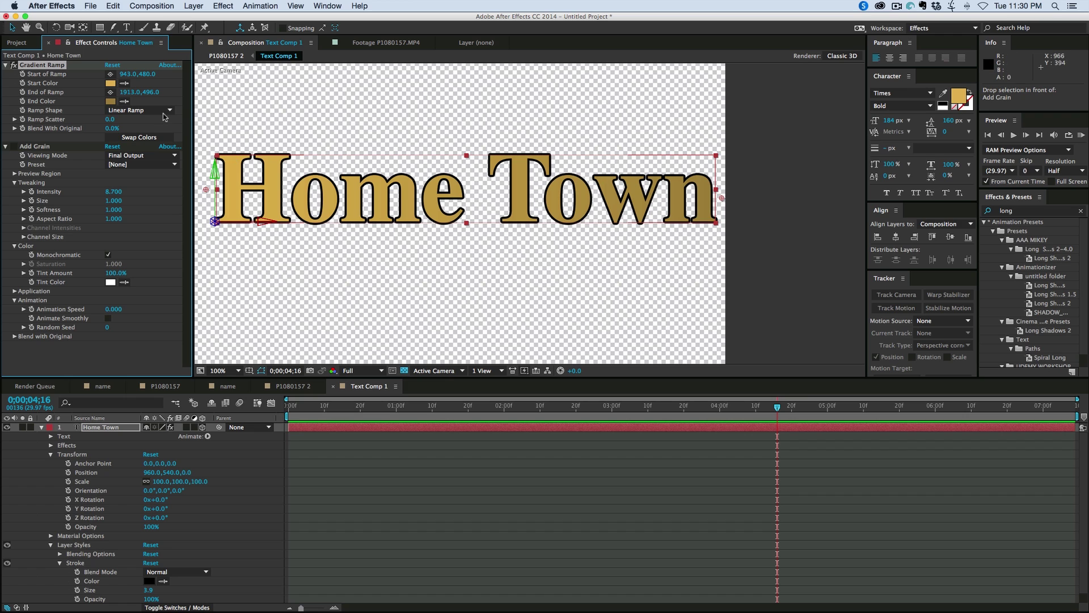
click(110, 83)
click(131, 167)
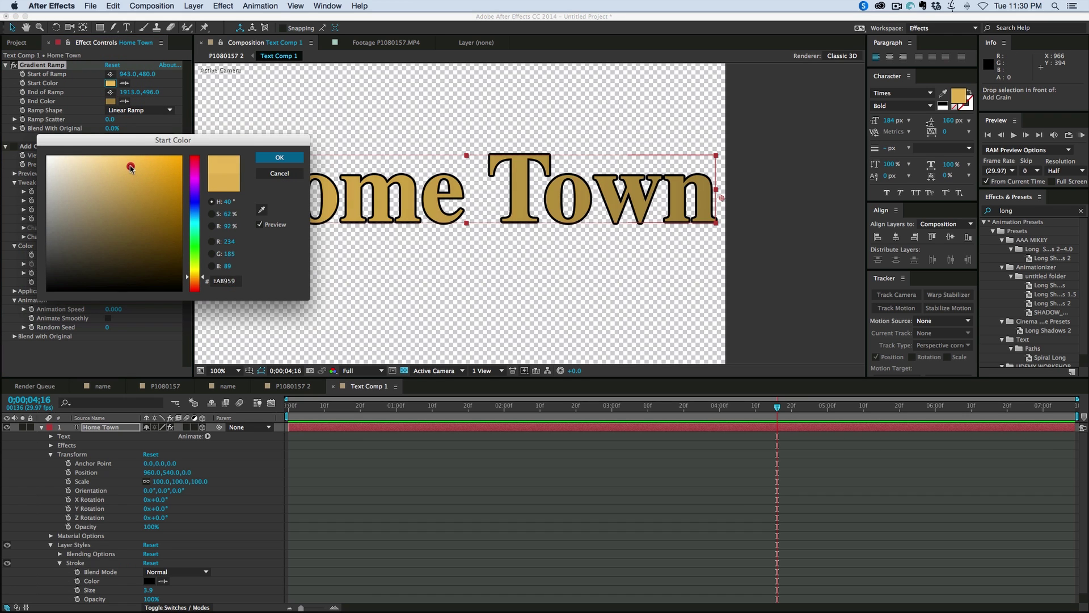
click(280, 157)
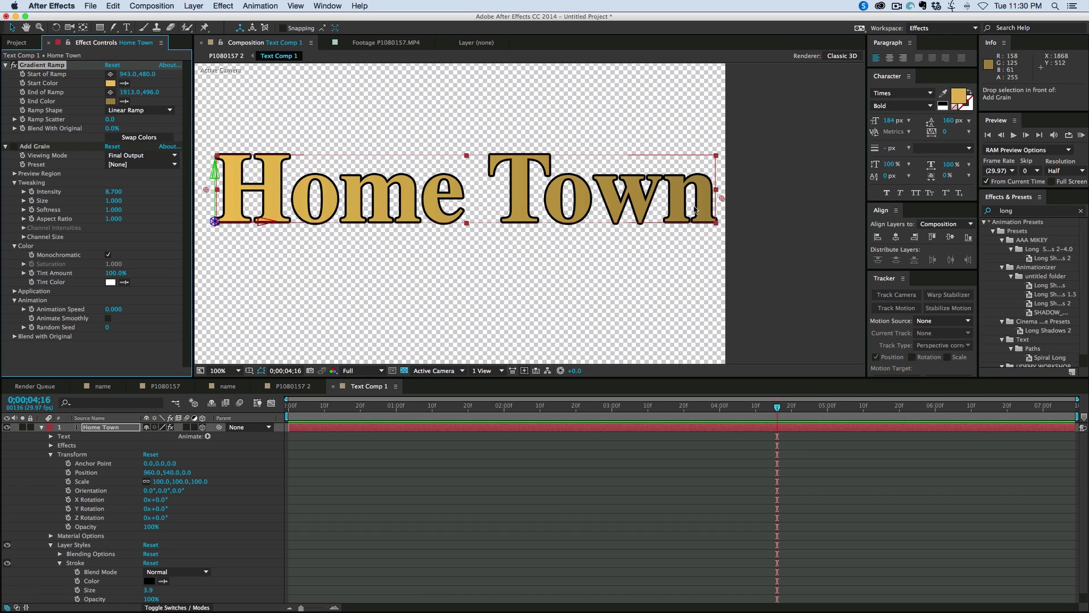
click(13, 147)
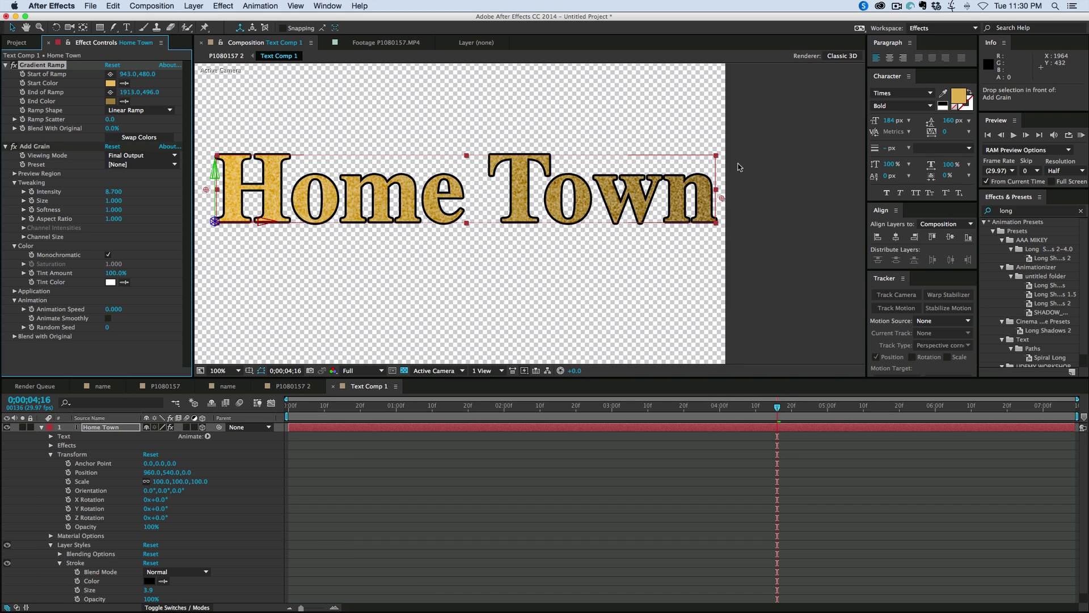
In P1080157 2, set Text Comp 1's blending mode to Multiply and RAM-preview the whole shot.
click(301, 387)
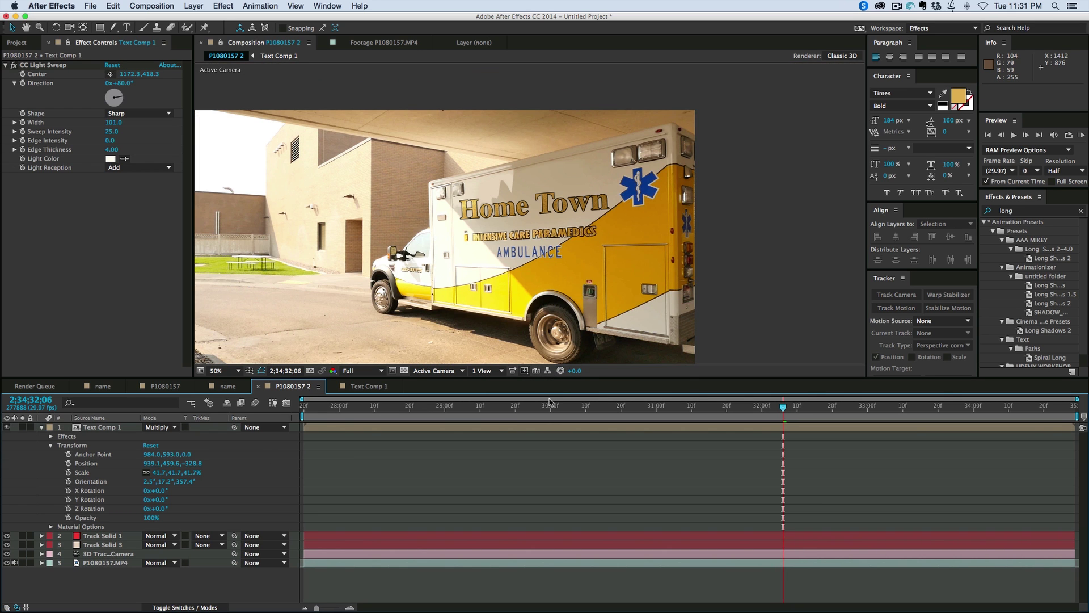
key(KP_0)
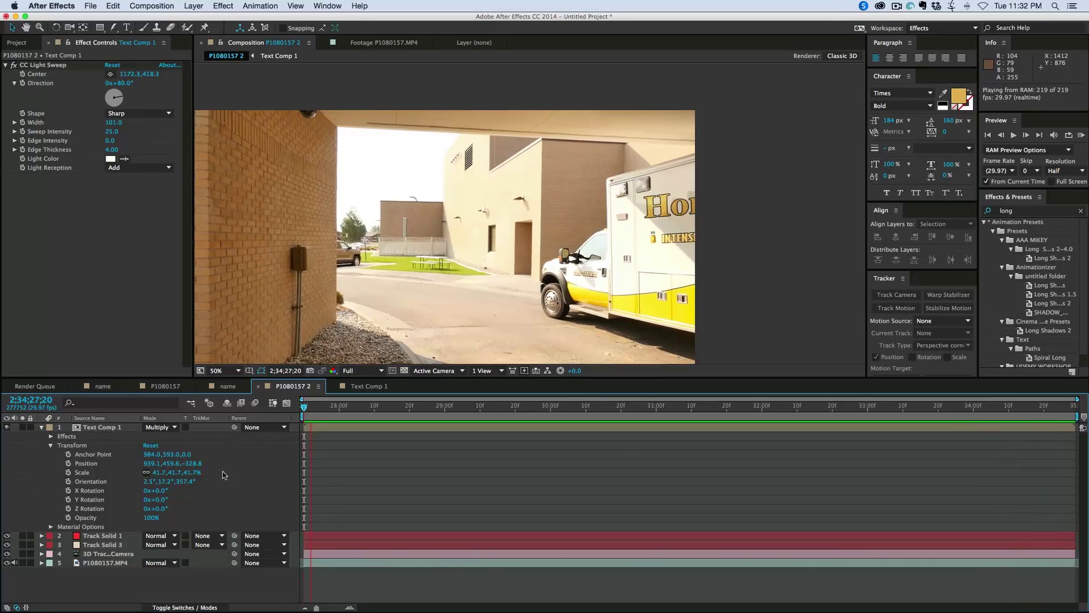
Stop the preview and enable motion blur for the Text Comp 1 layer and for the whole composition.
click(223, 471)
click(188, 607)
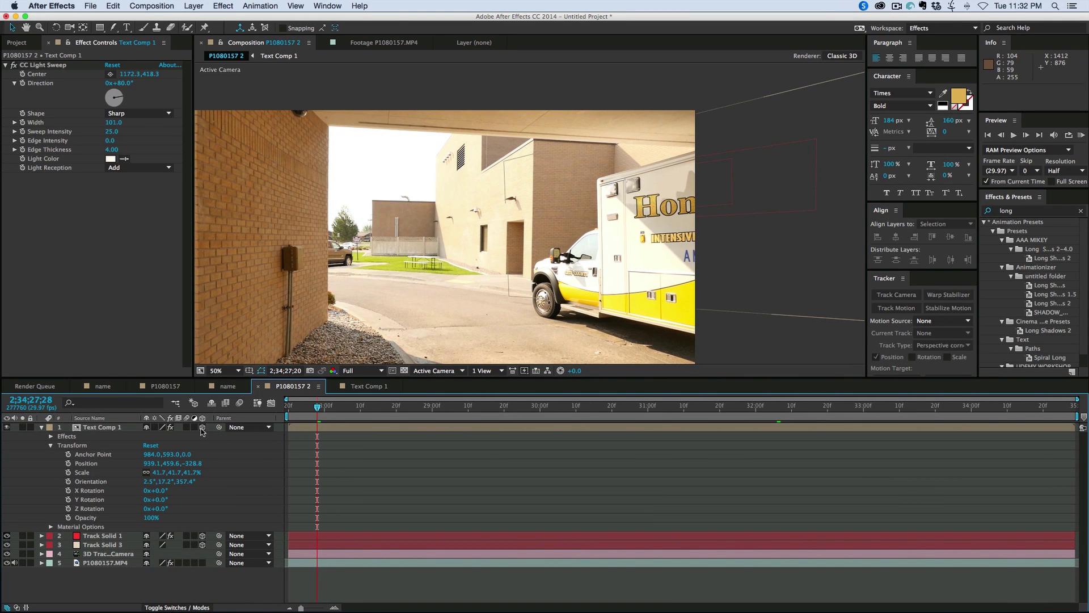
click(187, 428)
click(239, 403)
Apply a motion-blur shutter angle of 180 in the advanced settings of composition P1080157 2.
right_click(465, 92)
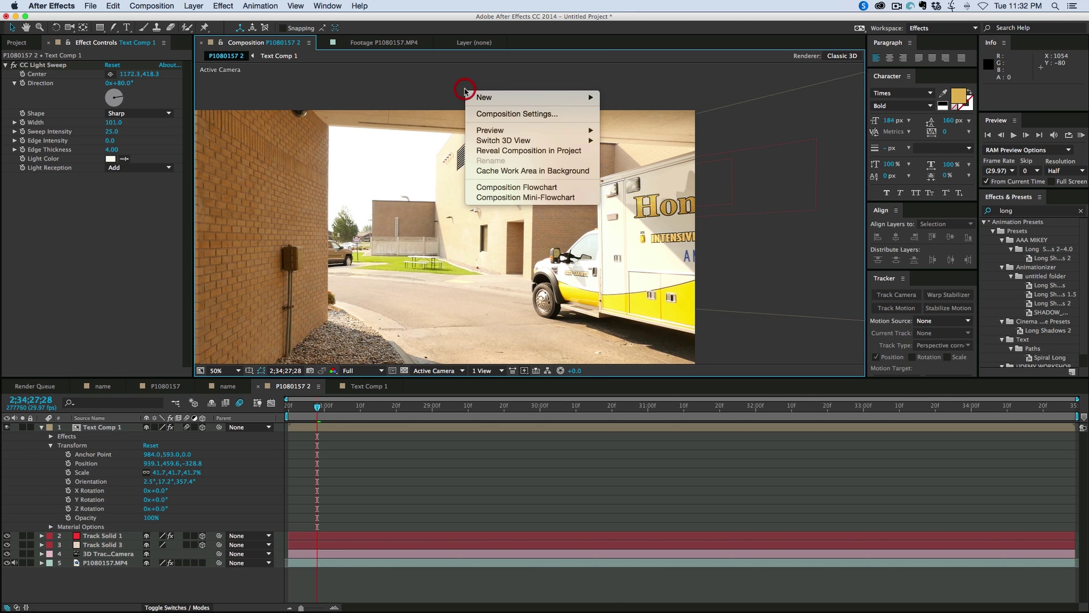
click(491, 114)
click(187, 230)
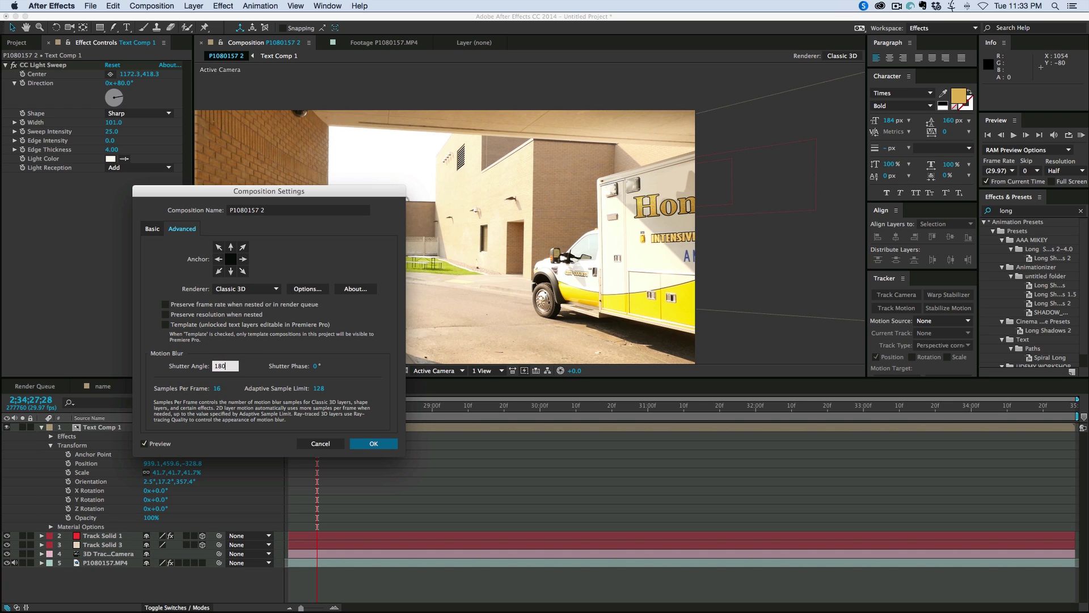
key(Return)
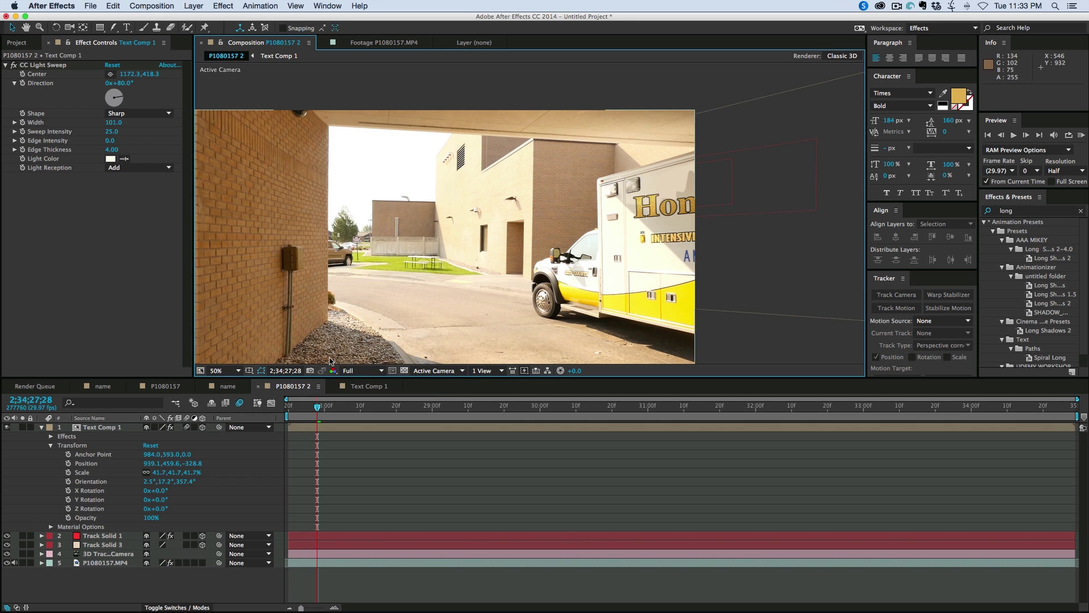
Preview the shot close up on the ambulance lettering and compare it with and without motion blur.
key(comma)
scroll(595, 221, up, 4)
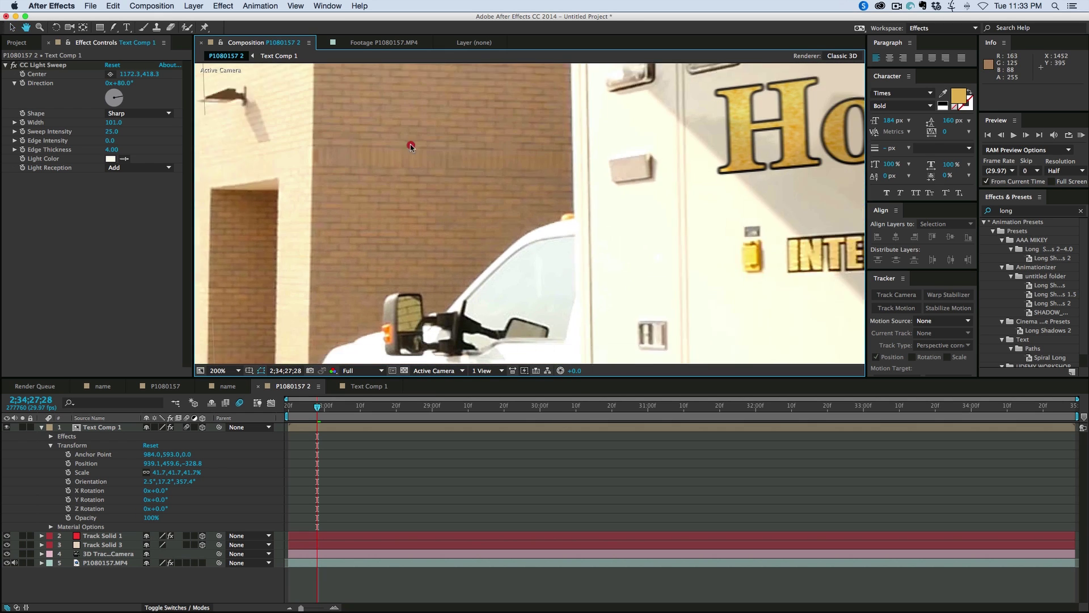
key(space)
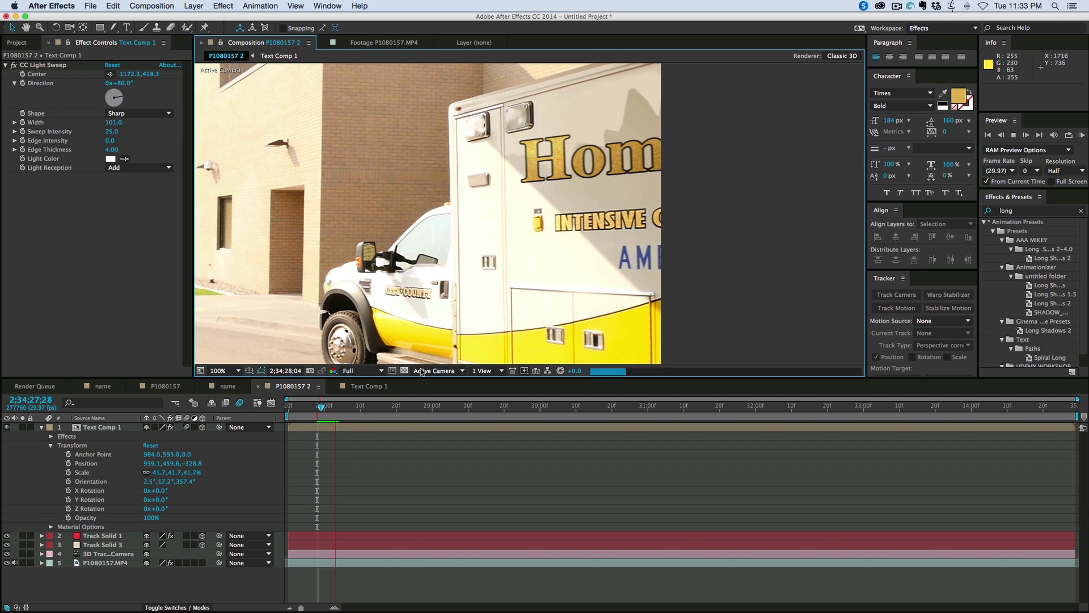
click(241, 403)
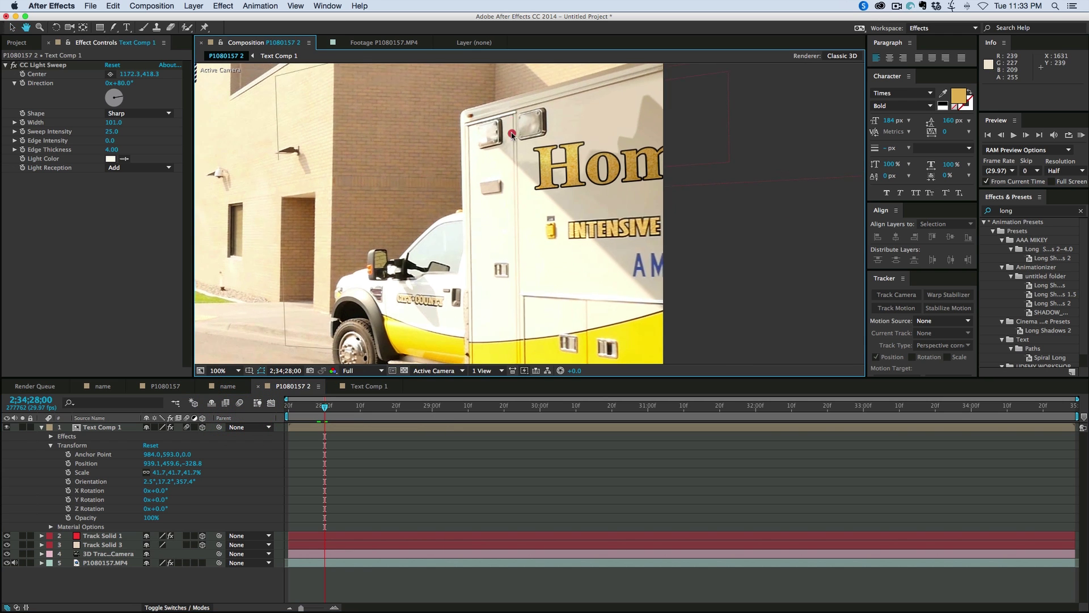
drag(508, 96, 563, 210)
Check the shutter angle in the composition's advanced settings and inspect the ambulance lettering at 2;34;28;09.
right_click(512, 75)
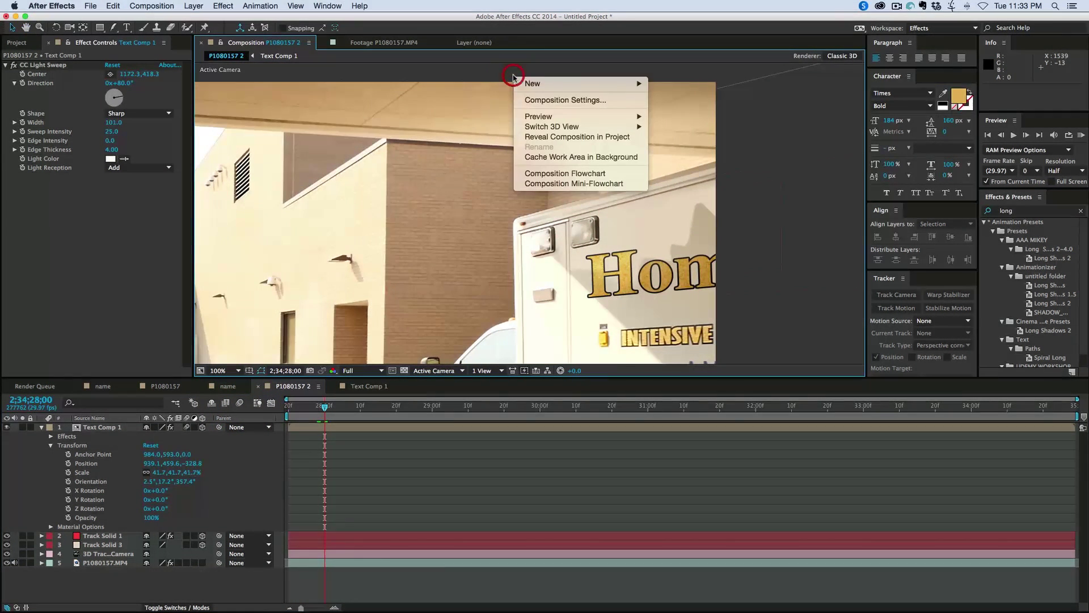
click(533, 100)
click(183, 229)
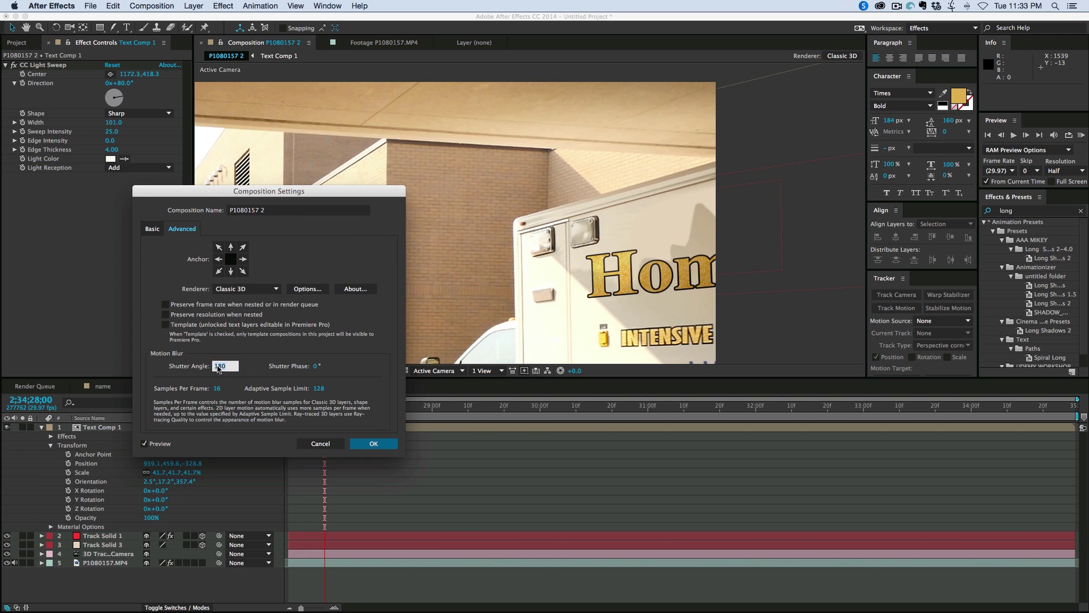
click(370, 443)
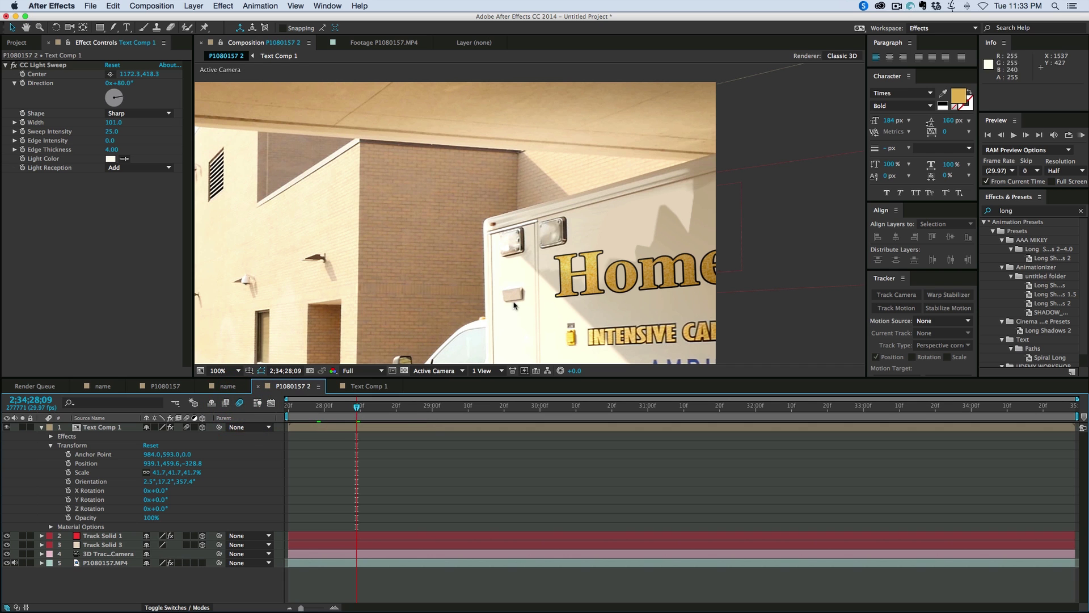
key(h)
drag(583, 312, 560, 252)
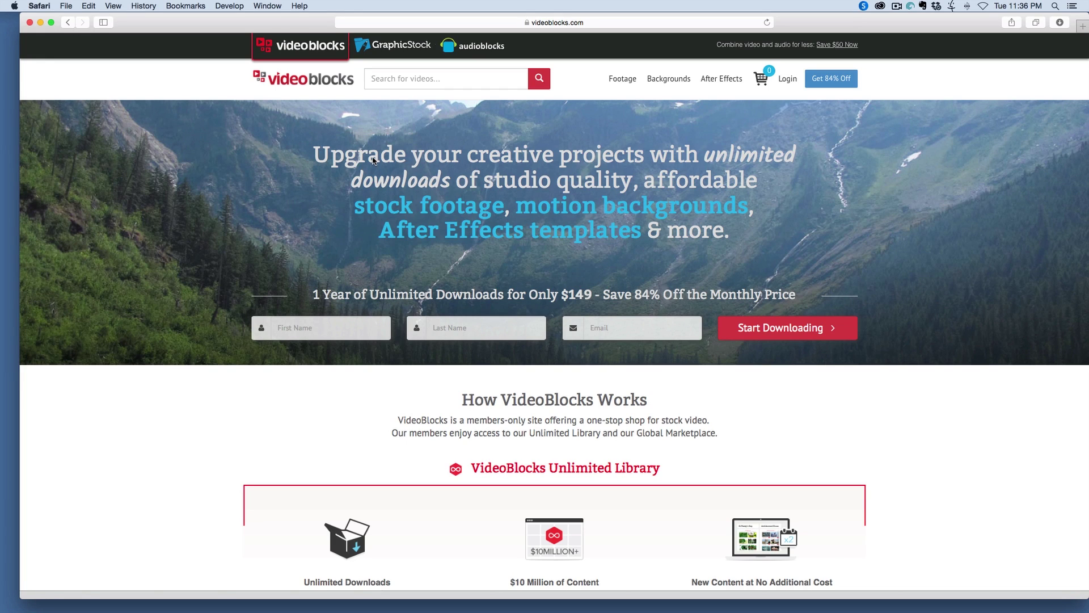
Switch to the VideoBlocks site in Safari and show its After Effects template categories.
mouse_move(657, 85)
mouse_move(720, 85)
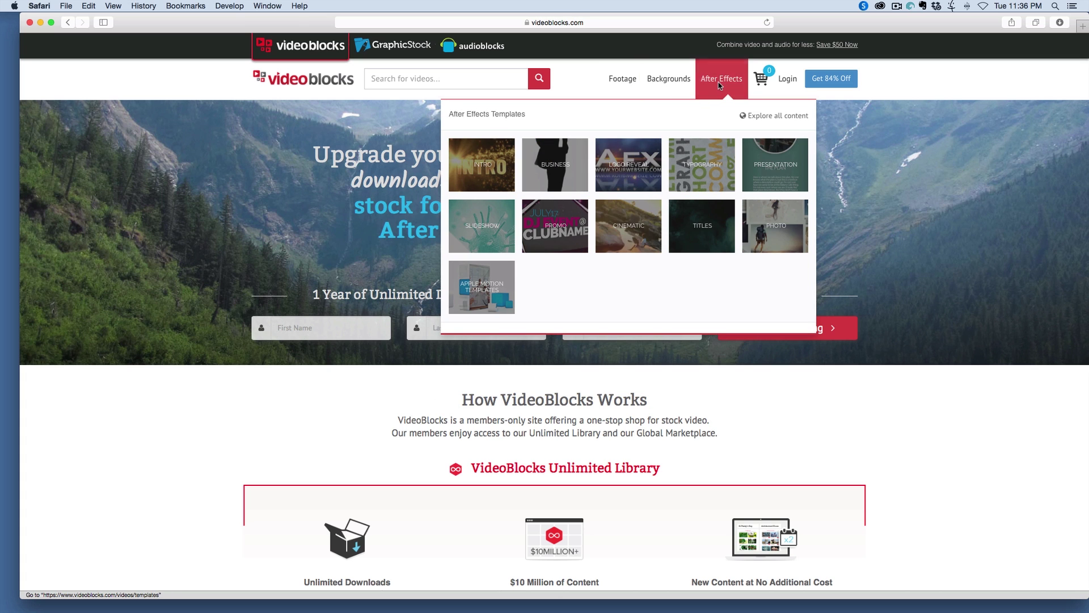